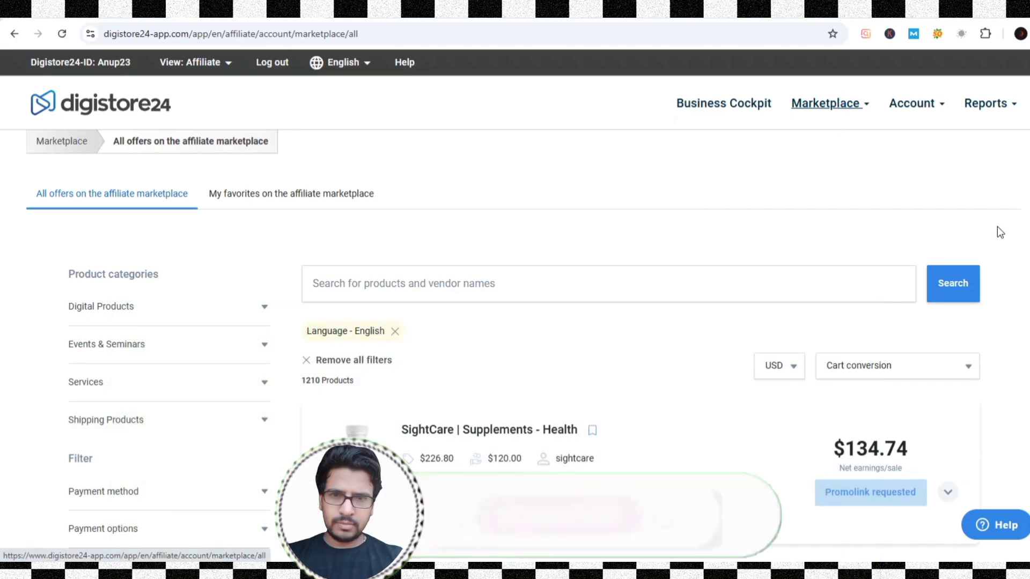
Browse the English-language offers on the Digistore24 affiliate marketplace for a product to promote
{"action": "scroll", "coordinate": [998, 233], "scroll_direction": "down", "scroll_amount": 5}
{"action": "scroll", "coordinate": [997, 232], "scroll_direction": "down", "scroll_amount": 18}
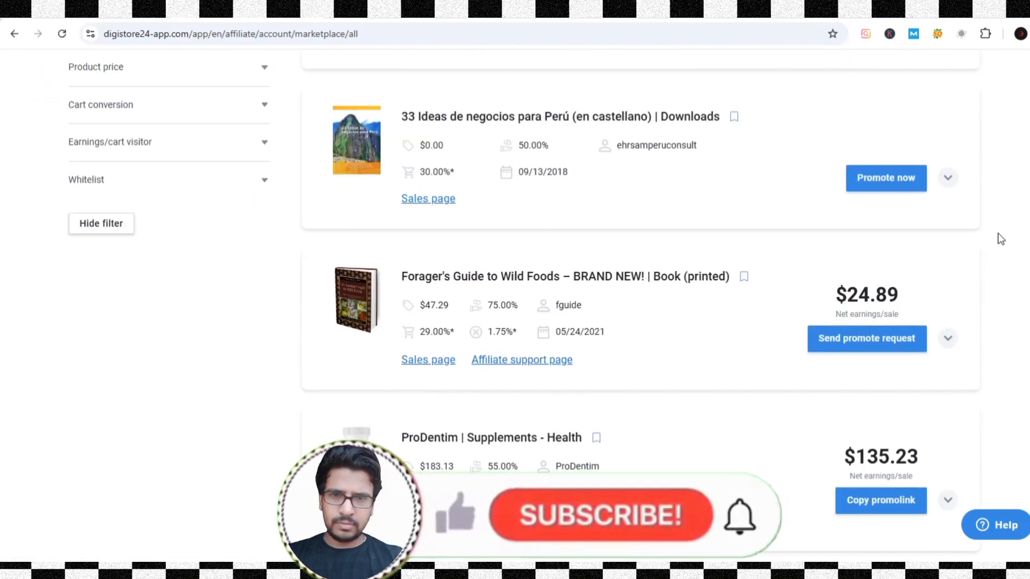
{"action": "scroll", "coordinate": [997, 233], "scroll_direction": "down", "scroll_amount": 7}
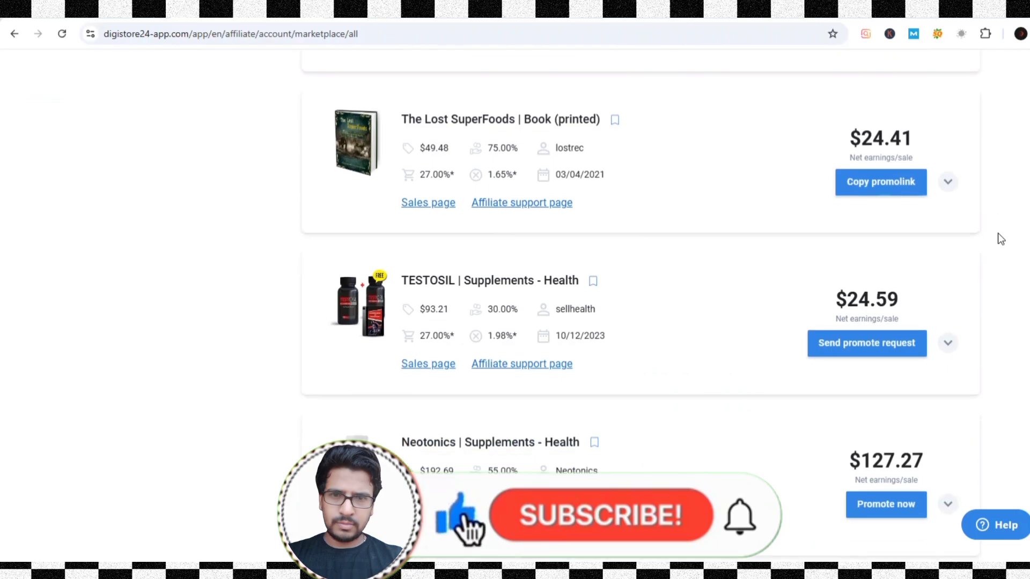
{"action": "scroll", "coordinate": [998, 233], "scroll_direction": "up", "scroll_amount": 6}
{"action": "scroll", "coordinate": [998, 233], "scroll_direction": "up", "scroll_amount": 15}
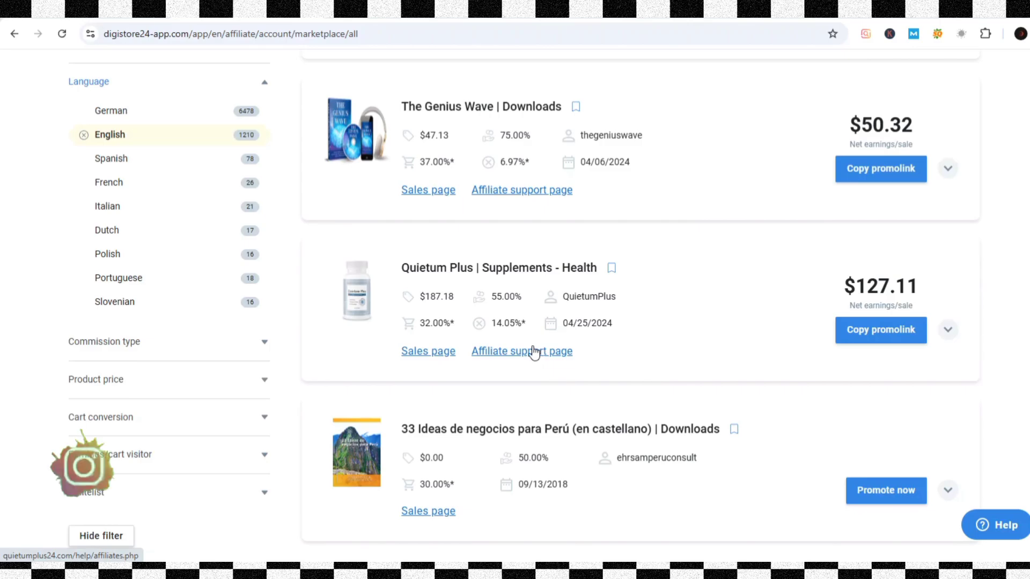
Open the Quietum Plus sales page, examine its product claims and customer reviews, and return to its marketplace offer
{"action": "left_click", "coordinate": [424, 351]}
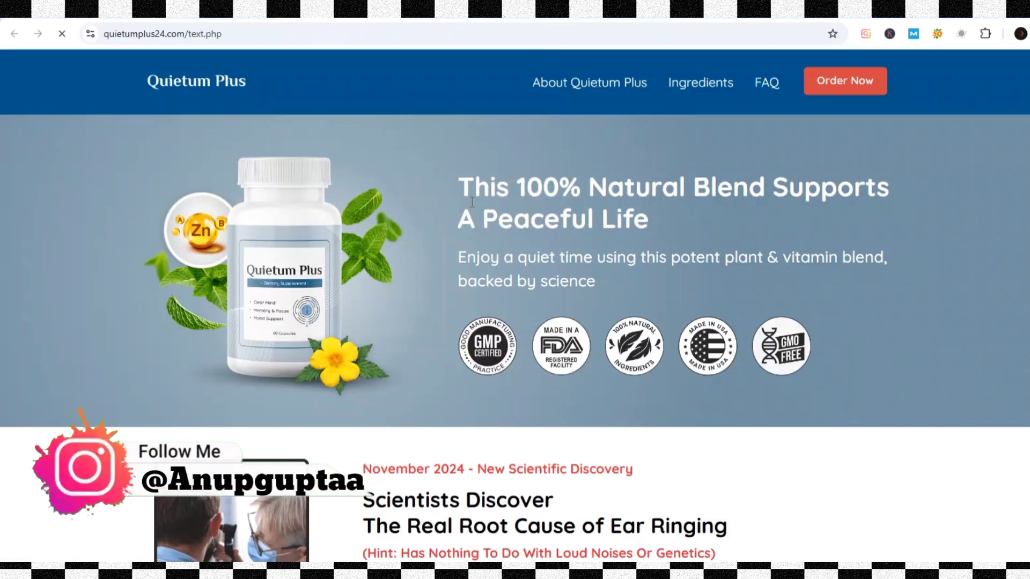
{"action": "scroll", "coordinate": [491, 211], "scroll_direction": "down", "scroll_amount": 9}
{"action": "scroll", "coordinate": [491, 208], "scroll_direction": "down", "scroll_amount": 20}
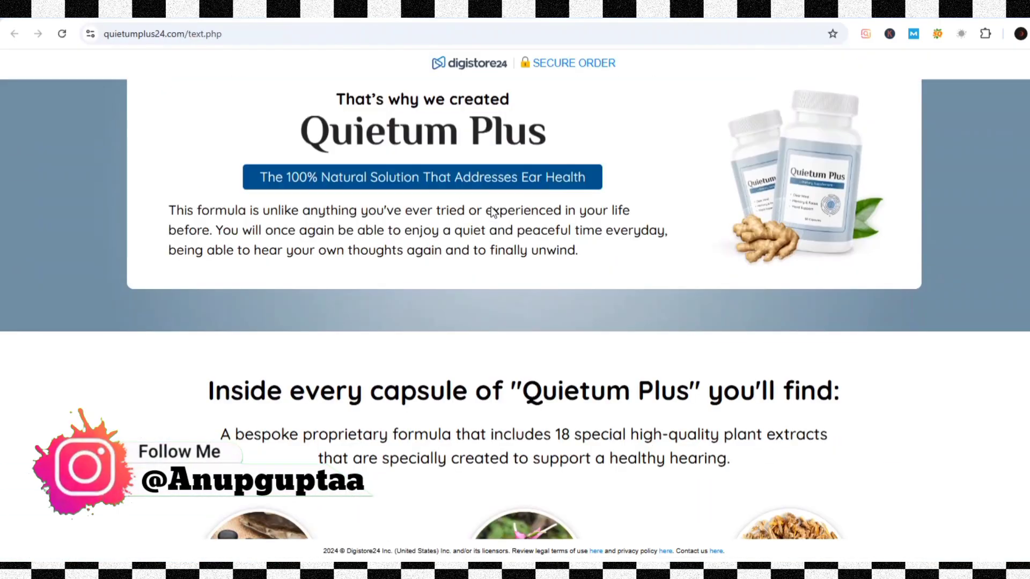
{"action": "scroll", "coordinate": [491, 207], "scroll_direction": "down", "scroll_amount": 12}
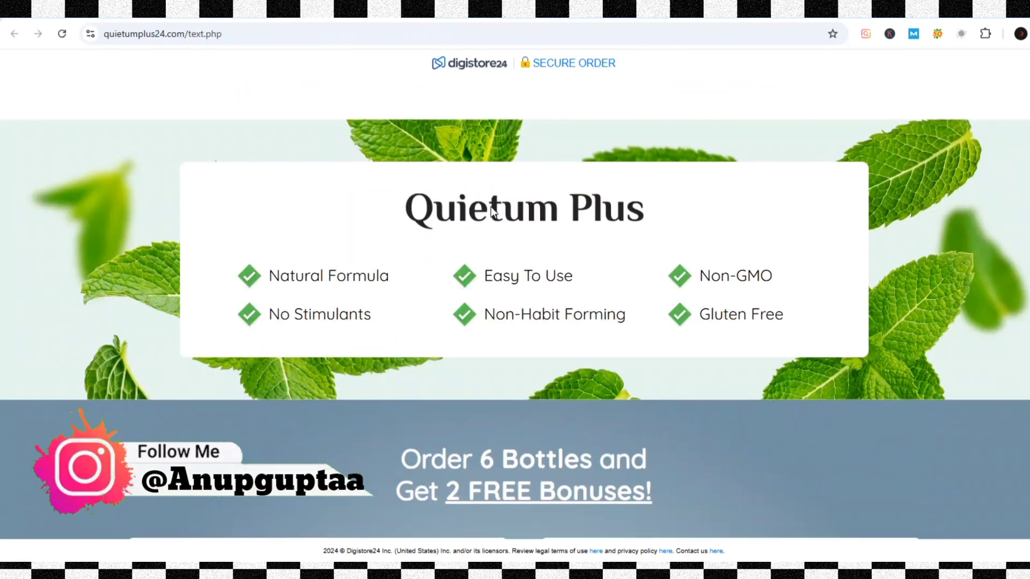
{"action": "scroll", "coordinate": [607, 304], "scroll_direction": "down", "scroll_amount": 15}
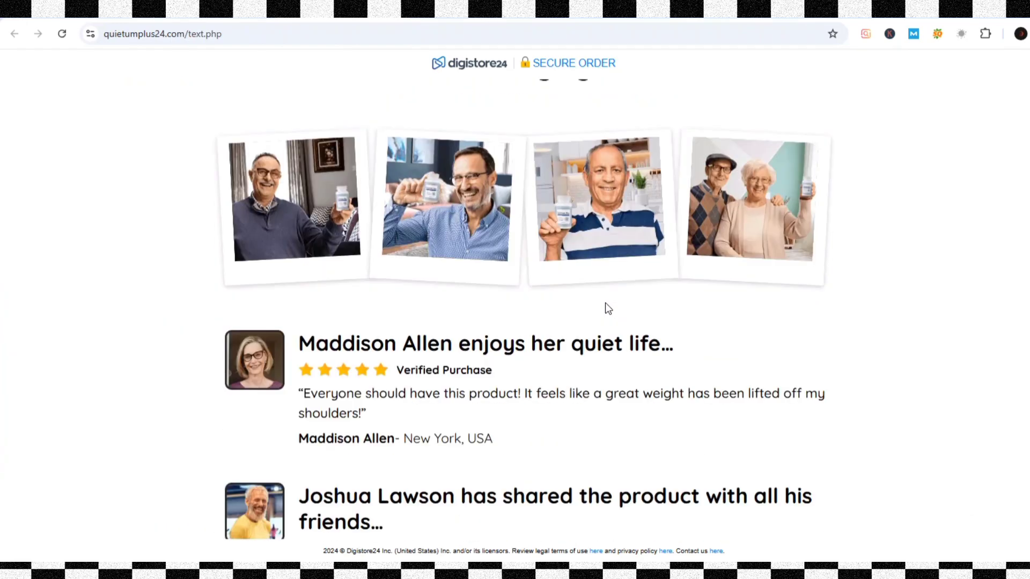
{"action": "left_click", "coordinate": [284, 10]}
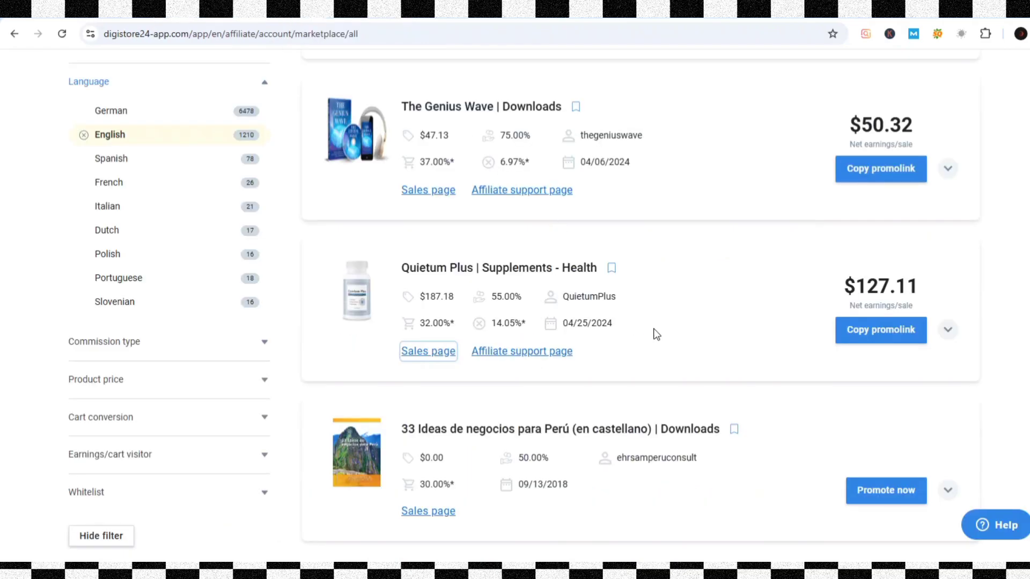
{"action": "left_click", "coordinate": [864, 335]}
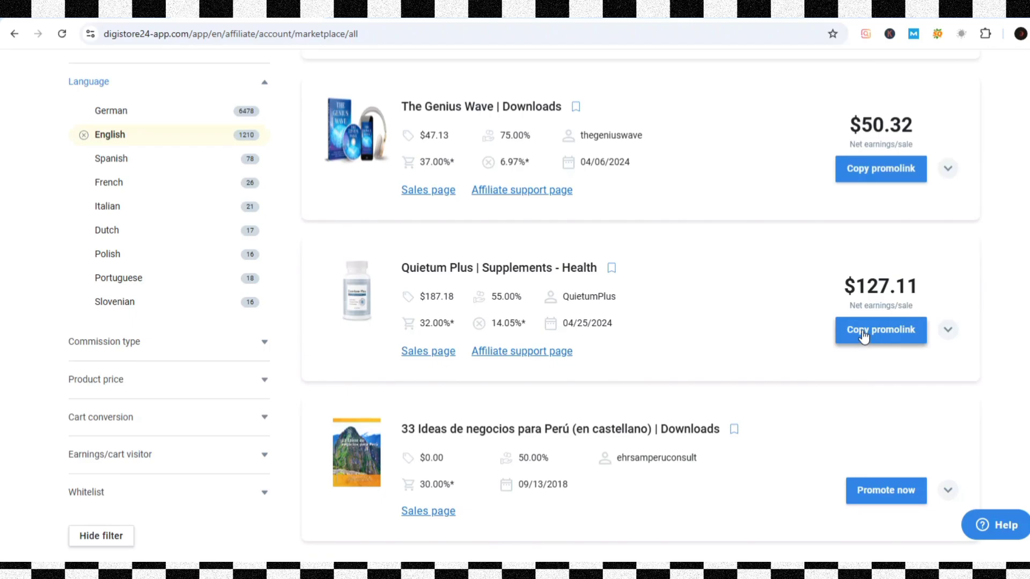
{"action": "left_click", "coordinate": [863, 334]}
Switch to the Natural Ear Health Solution chat in ChatGPT and highlight "please read it carefully" in the product-text prompt
{"action": "left_click", "coordinate": [633, 10]}
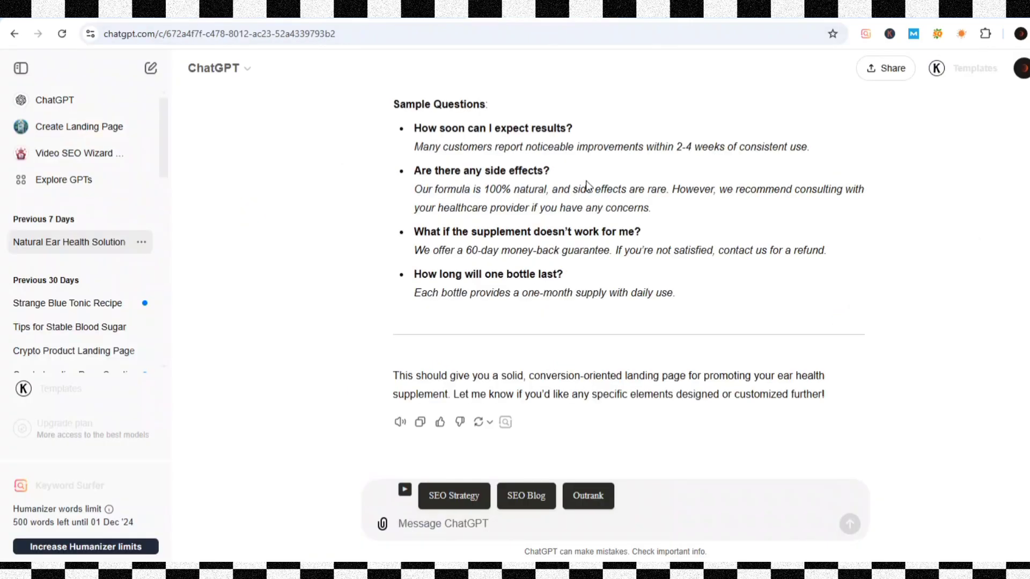
{"action": "scroll", "coordinate": [586, 185], "scroll_direction": "up", "scroll_amount": 20}
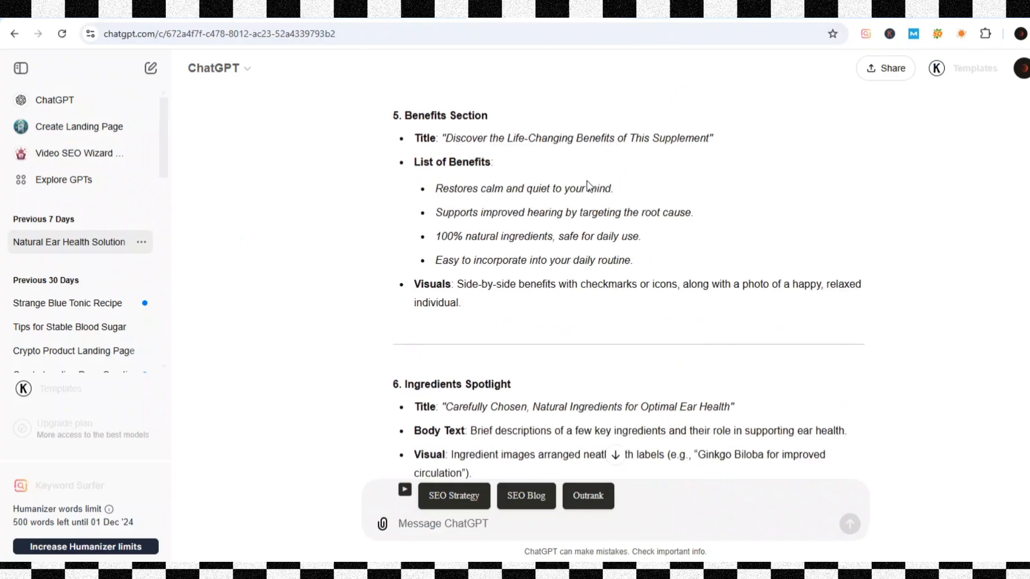
{"action": "scroll", "coordinate": [588, 185], "scroll_direction": "up", "scroll_amount": 20}
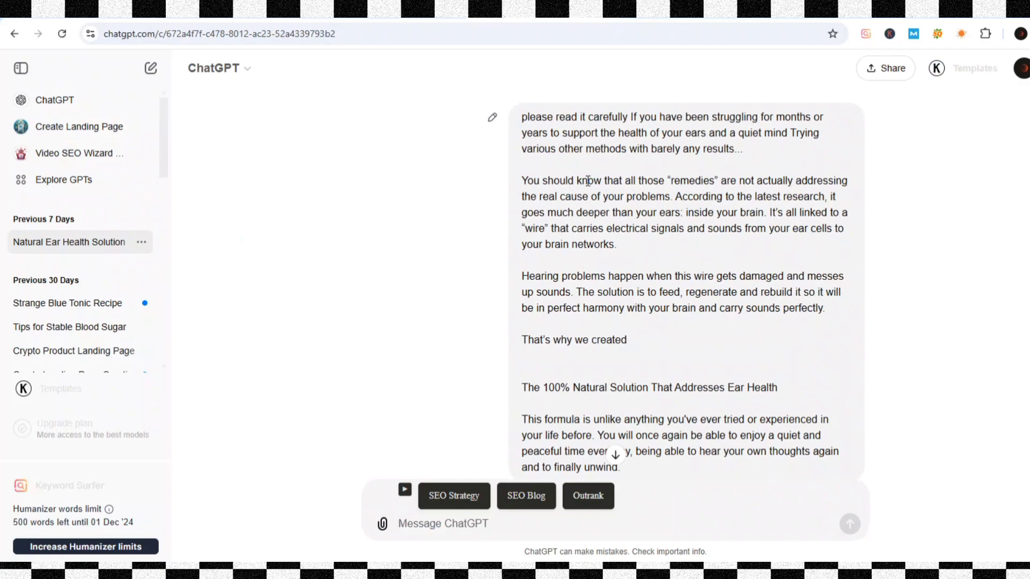
{"action": "left_click", "coordinate": [432, 533]}
{"action": "left_click", "coordinate": [524, 117]}
{"action": "left_click_drag", "start_coordinate": [523, 118], "coordinate": [628, 114]}
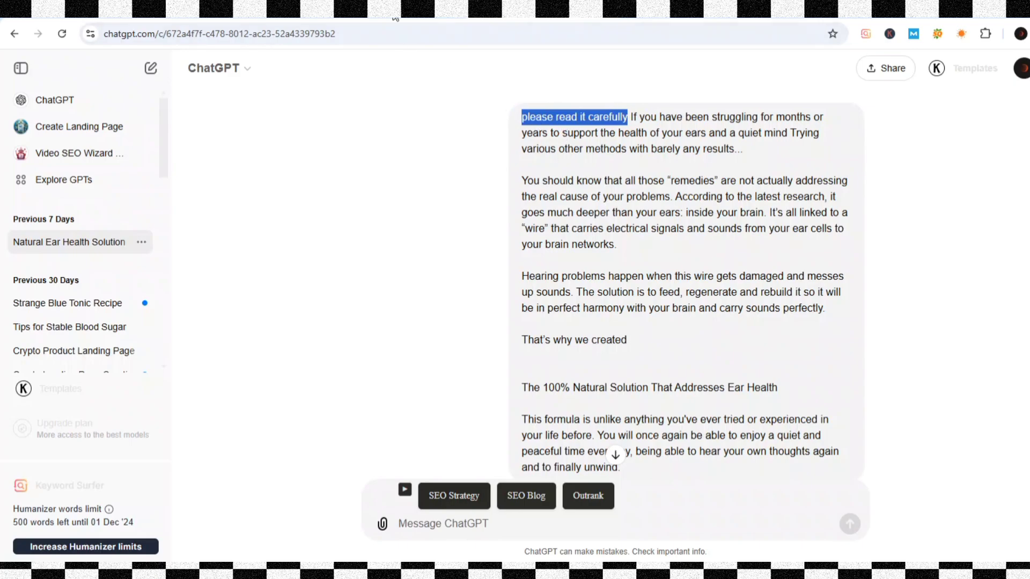
On the Quietum Plus sales page, select the copy from "If you have been struggling" through "to finally unwind."
{"action": "left_click", "coordinate": [394, 16]}
{"action": "scroll", "coordinate": [512, 163], "scroll_direction": "down", "scroll_amount": 6}
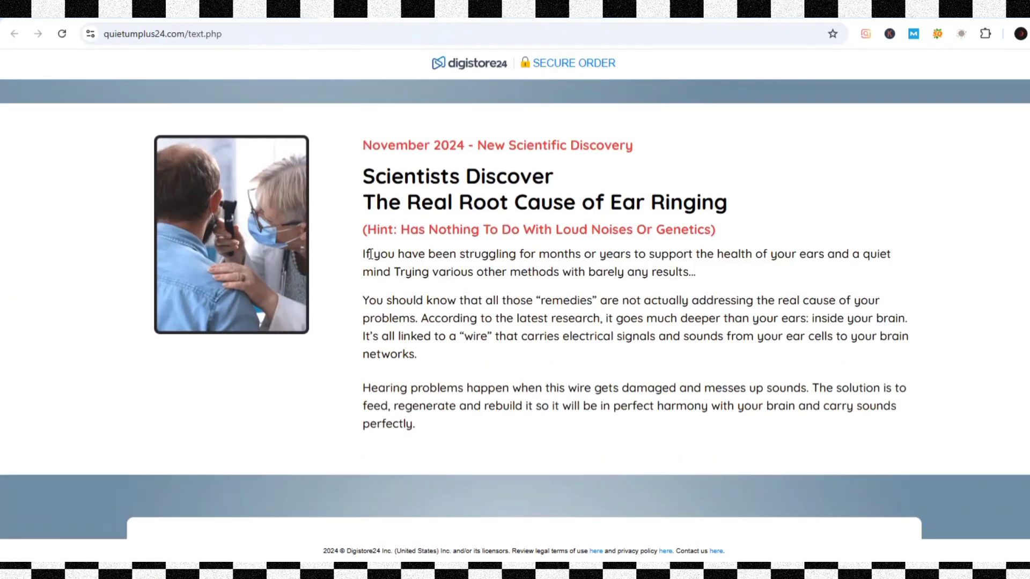
{"action": "left_click_drag", "start_coordinate": [357, 247], "coordinate": [630, 185]}
{"action": "scroll", "coordinate": [534, 482], "scroll_direction": "down", "scroll_amount": 8}
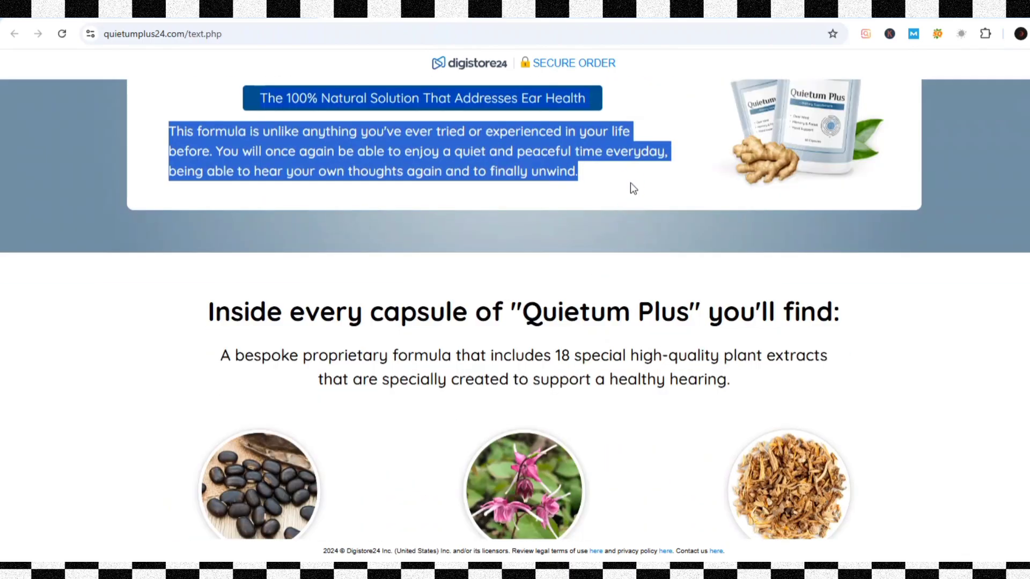
Return to ChatGPT and examine the reply to the product text, the landing page request and the resulting section outline
{"action": "left_click", "coordinate": [528, 8]}
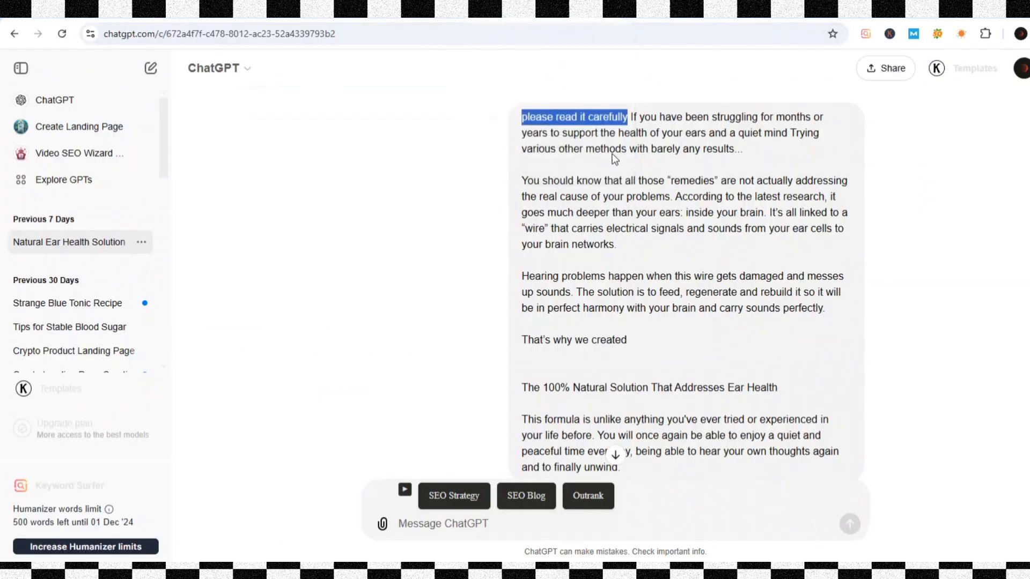
{"action": "scroll", "coordinate": [637, 240], "scroll_direction": "down", "scroll_amount": 3}
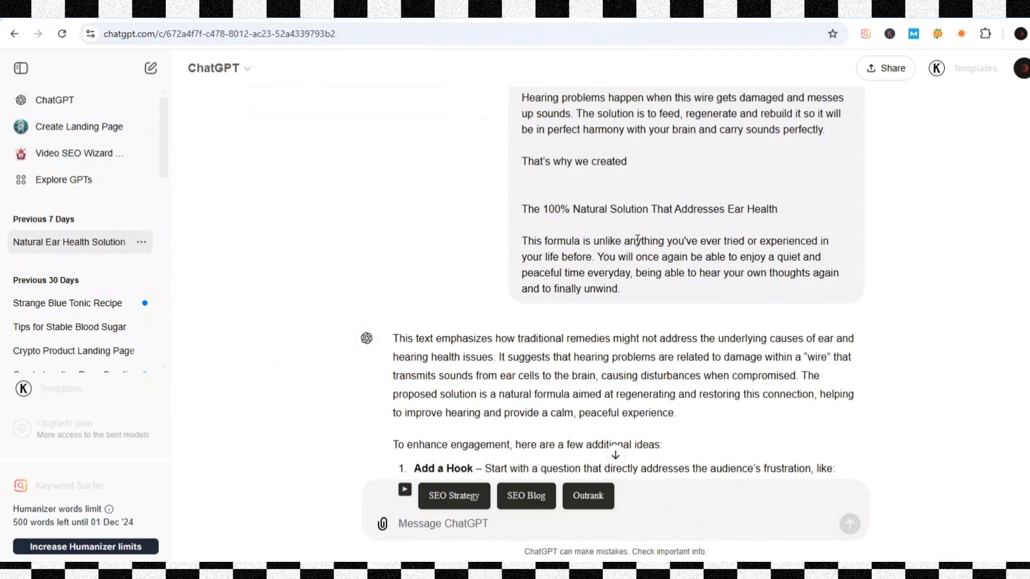
{"action": "scroll", "coordinate": [637, 239], "scroll_direction": "down", "scroll_amount": 3}
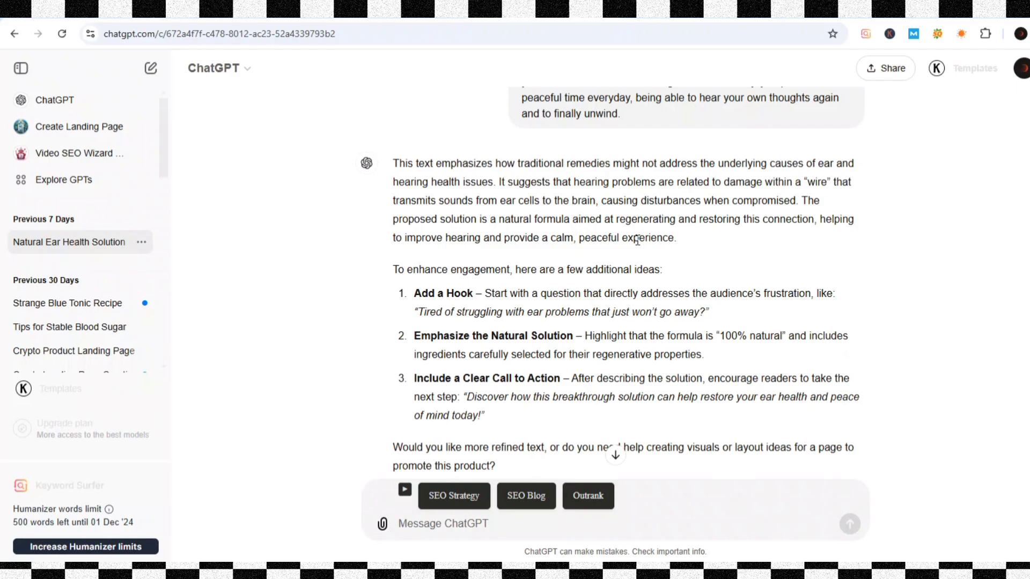
{"action": "scroll", "coordinate": [832, 252], "scroll_direction": "down", "scroll_amount": 5}
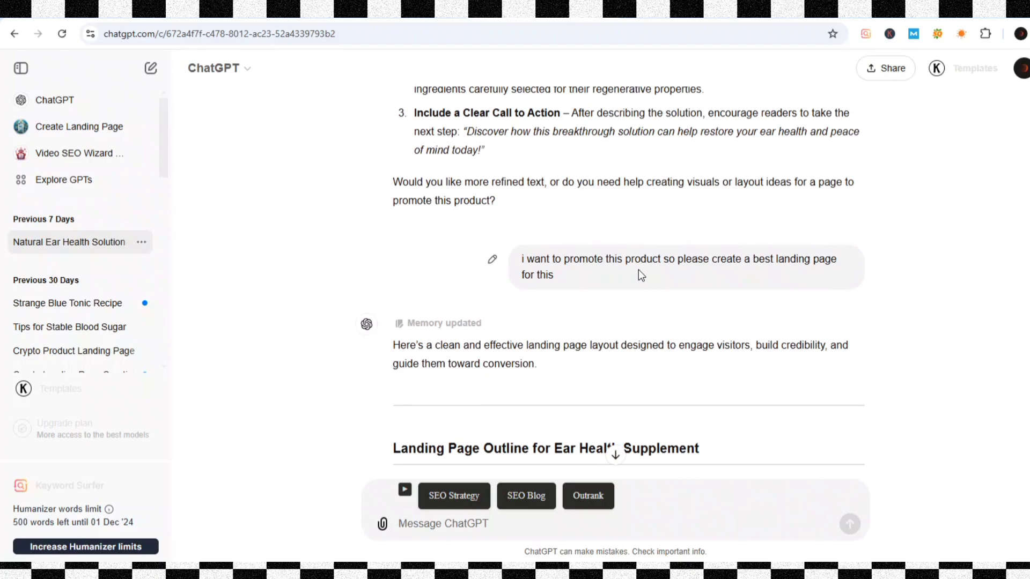
{"action": "scroll", "coordinate": [638, 269], "scroll_direction": "down", "scroll_amount": 3}
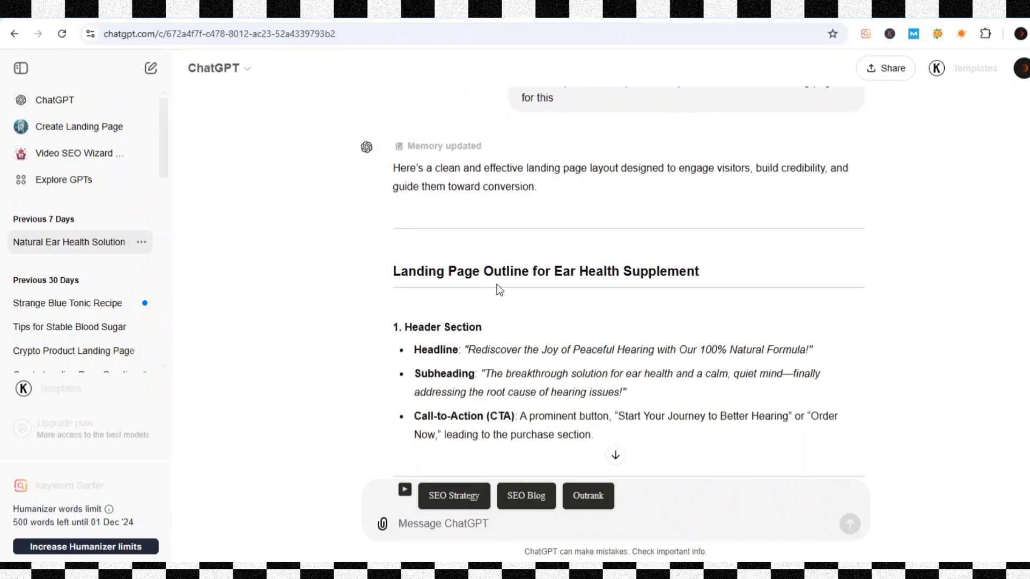
{"action": "scroll", "coordinate": [603, 299], "scroll_direction": "down", "scroll_amount": 6}
{"action": "scroll", "coordinate": [603, 299], "scroll_direction": "down", "scroll_amount": 5}
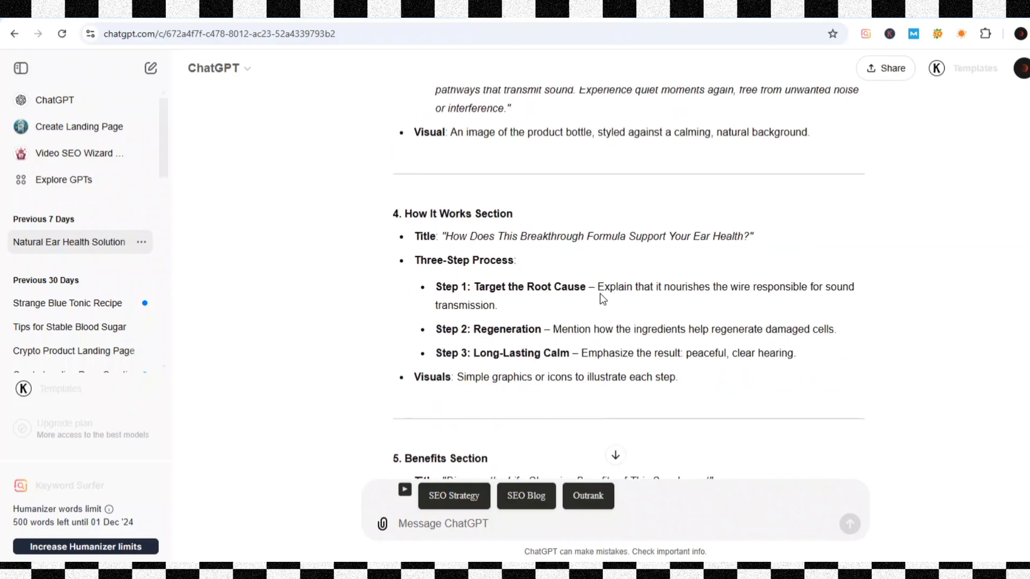
{"action": "scroll", "coordinate": [603, 298], "scroll_direction": "down", "scroll_amount": 7}
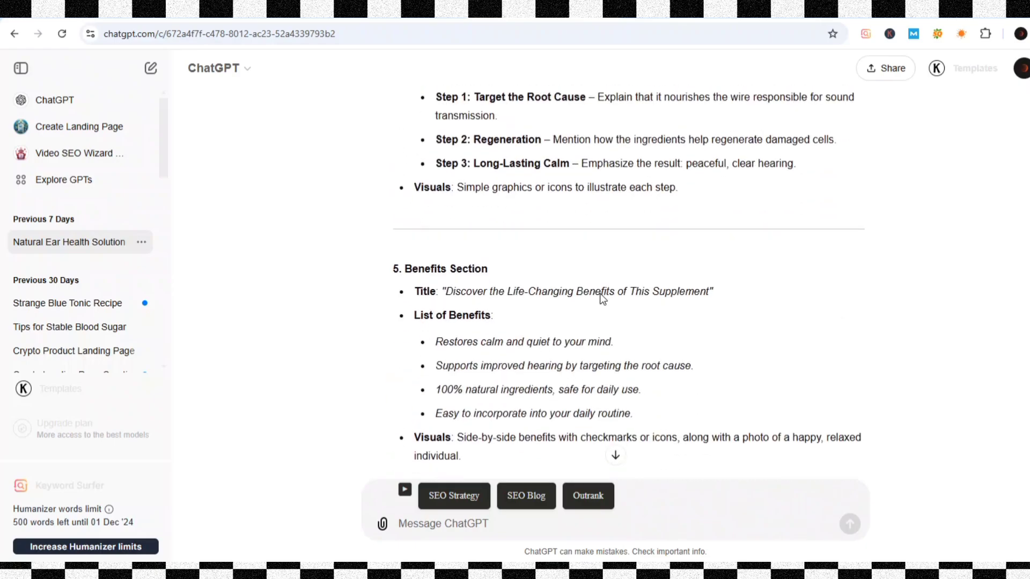
{"action": "scroll", "coordinate": [603, 299], "scroll_direction": "down", "scroll_amount": 3}
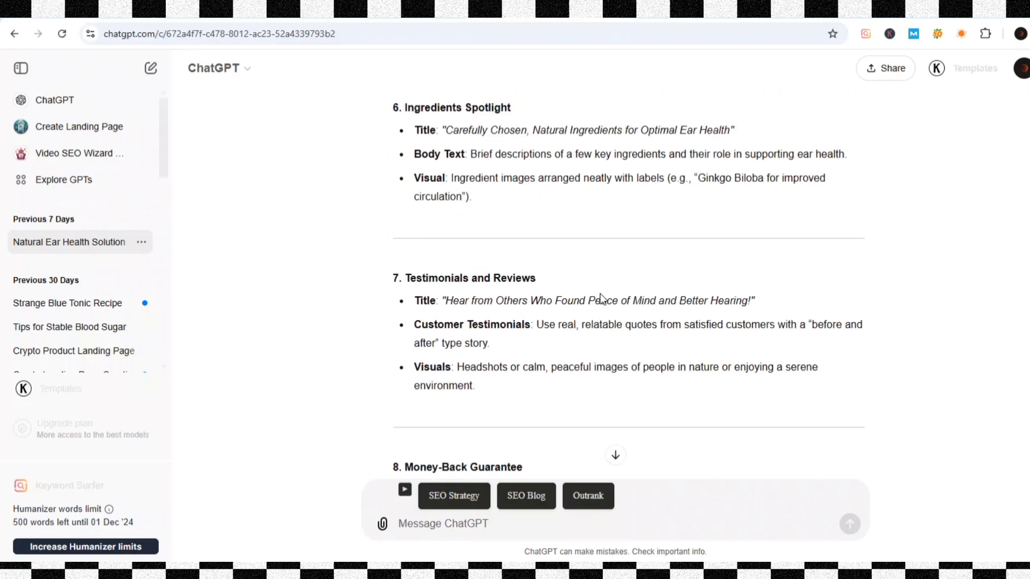
{"action": "scroll", "coordinate": [602, 299], "scroll_direction": "down", "scroll_amount": 3}
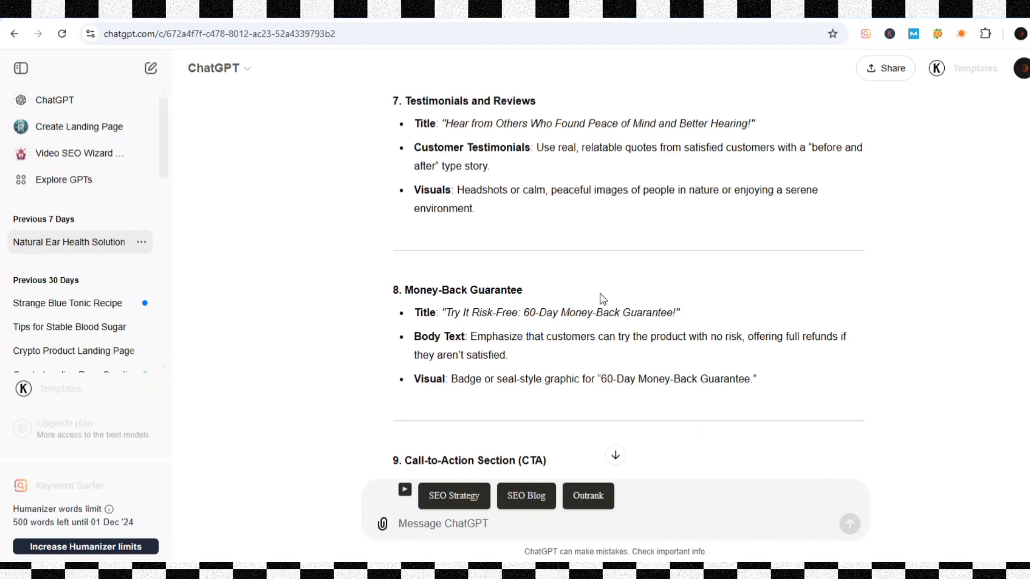
{"action": "scroll", "coordinate": [601, 299], "scroll_direction": "down", "scroll_amount": 7}
Examine the full Ear Health Supplement landing page content generated for the "please make it" prompt, from header to sample questions
{"action": "scroll", "coordinate": [600, 294], "scroll_direction": "down", "scroll_amount": 10}
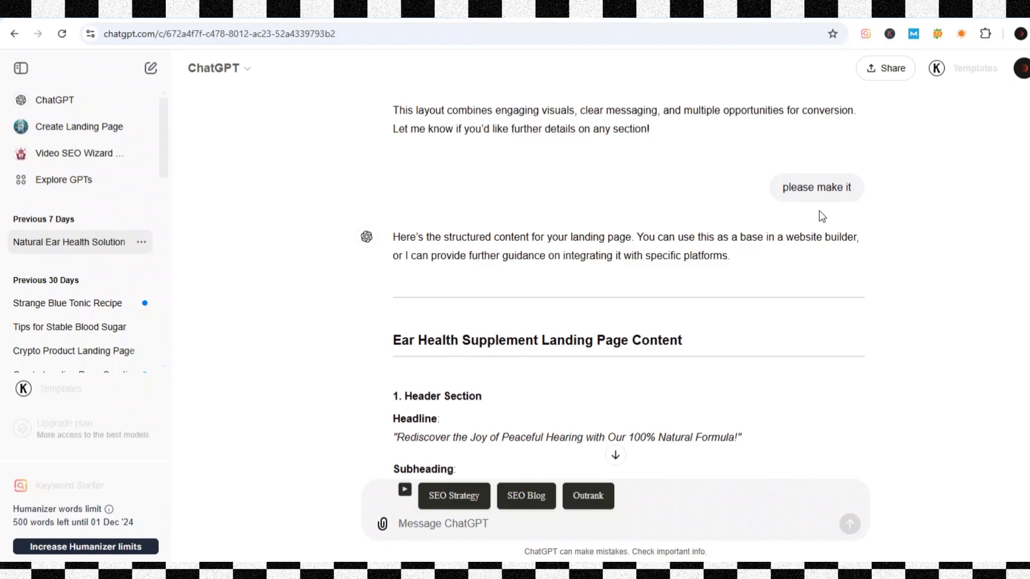
{"action": "scroll", "coordinate": [820, 213], "scroll_direction": "down", "scroll_amount": 20}
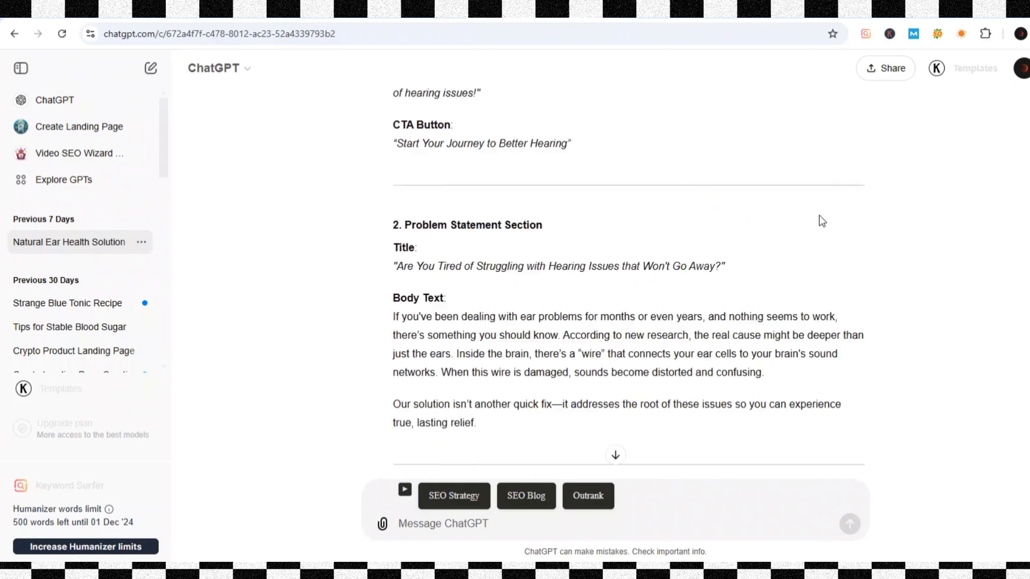
{"action": "scroll", "coordinate": [819, 217], "scroll_direction": "down", "scroll_amount": 15}
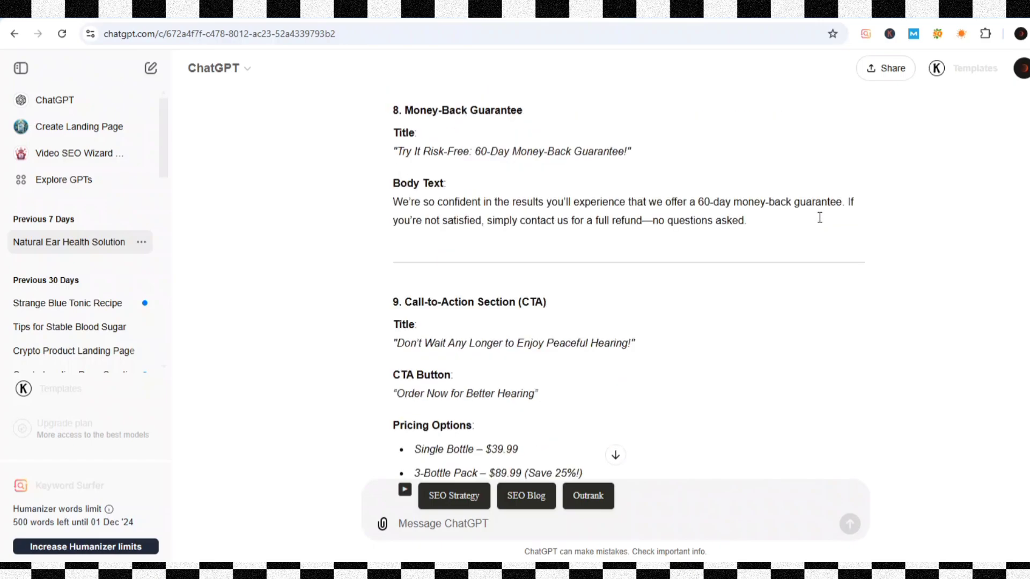
{"action": "scroll", "coordinate": [819, 218], "scroll_direction": "down", "scroll_amount": 3}
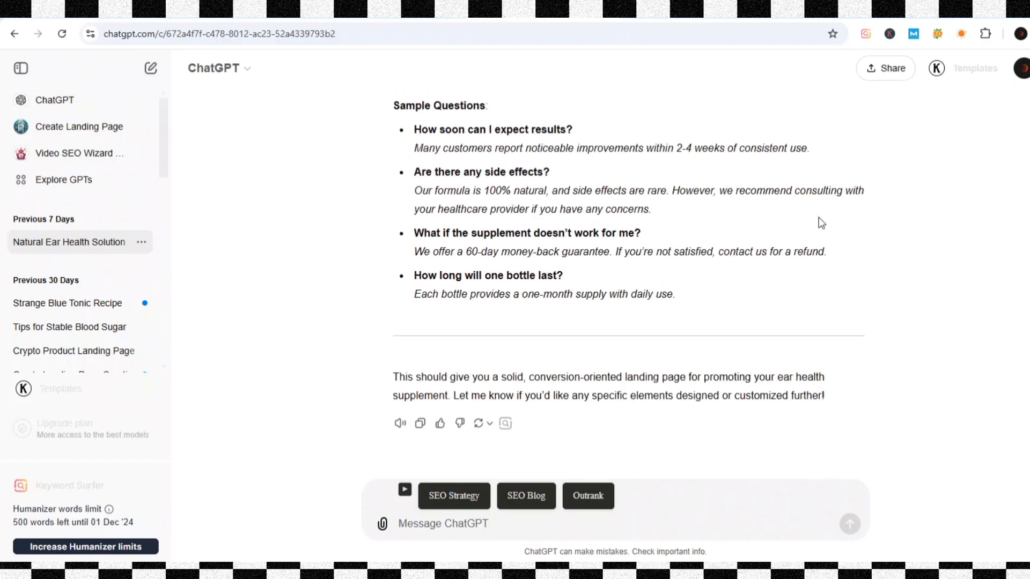
{"action": "scroll", "coordinate": [819, 218], "scroll_direction": "up", "scroll_amount": 15}
{"action": "scroll", "coordinate": [819, 218], "scroll_direction": "up", "scroll_amount": 12}
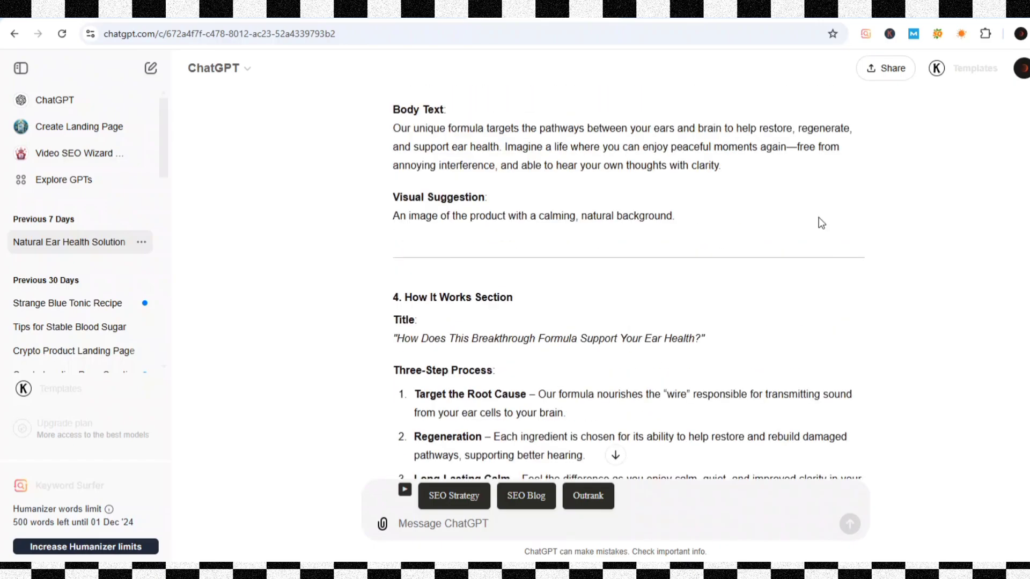
{"action": "scroll", "coordinate": [818, 217], "scroll_direction": "up", "scroll_amount": 12}
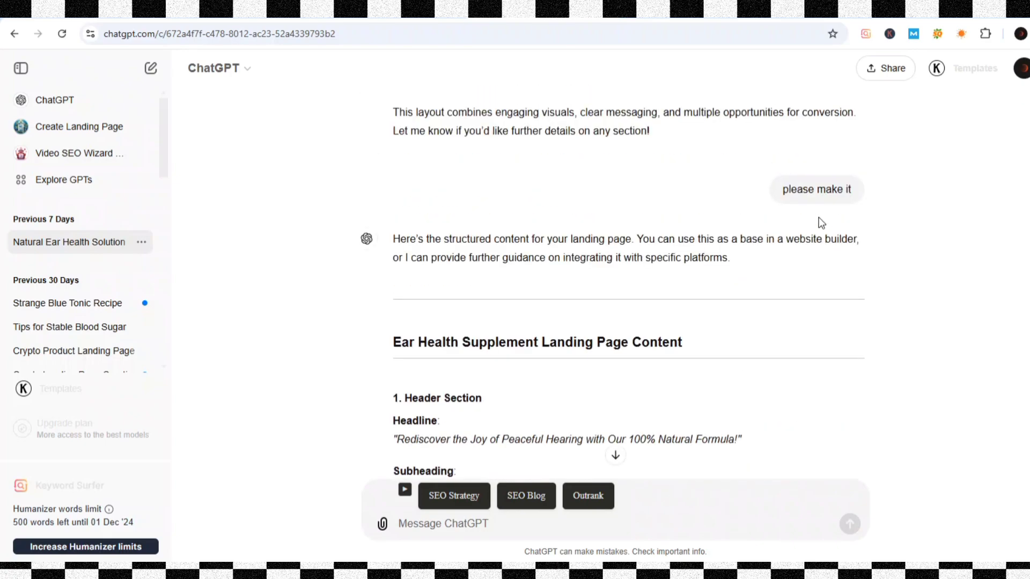
{"action": "scroll", "coordinate": [819, 218], "scroll_direction": "down", "scroll_amount": 3}
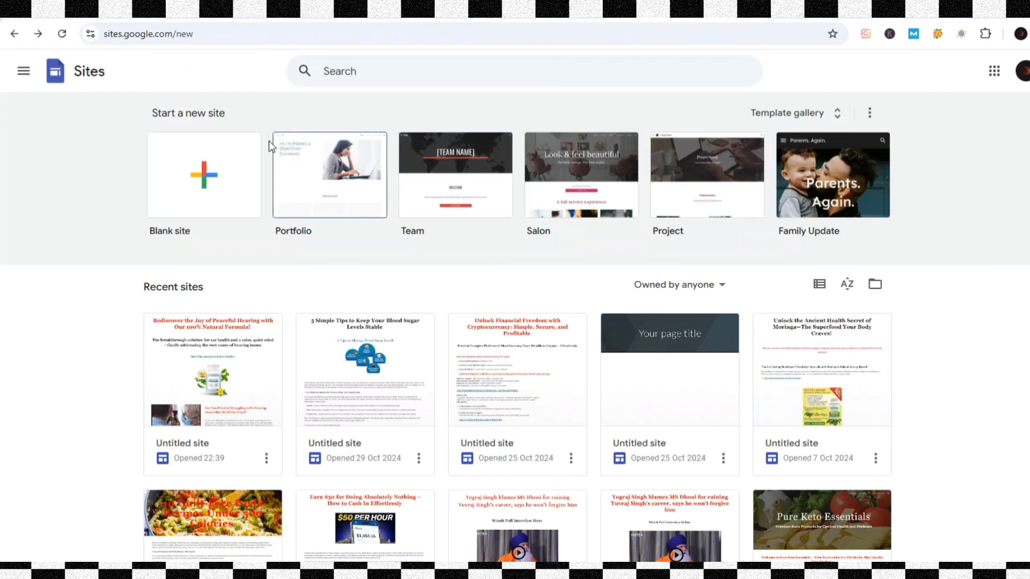
In Google Sites, create a blank site without the default title header and insert an empty text box
{"action": "left_click", "coordinate": [211, 193]}
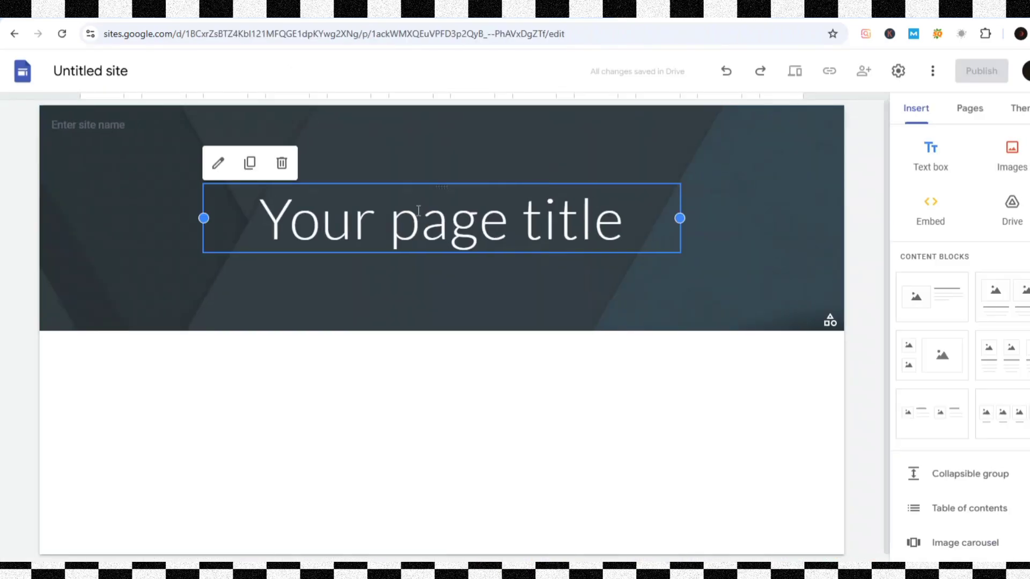
{"action": "left_click", "coordinate": [14, 221]}
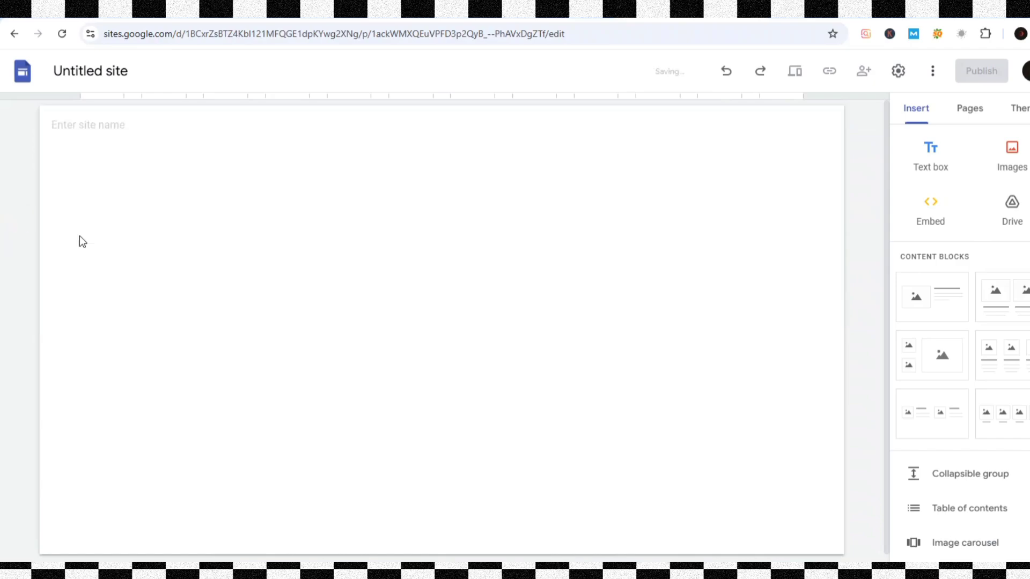
{"action": "left_click", "coordinate": [916, 167]}
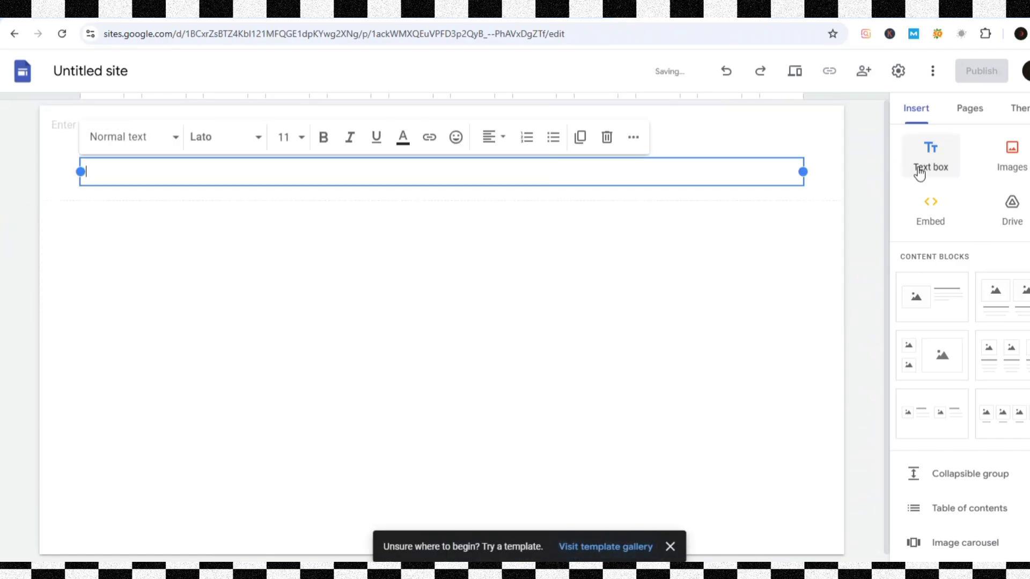
Copy the headline "Rediscover the Joy of Peaceful Hearing with Our 100% Natural Formula!" from ChatGPT into the empty Google Sites text box
{"action": "left_click", "coordinate": [472, 10]}
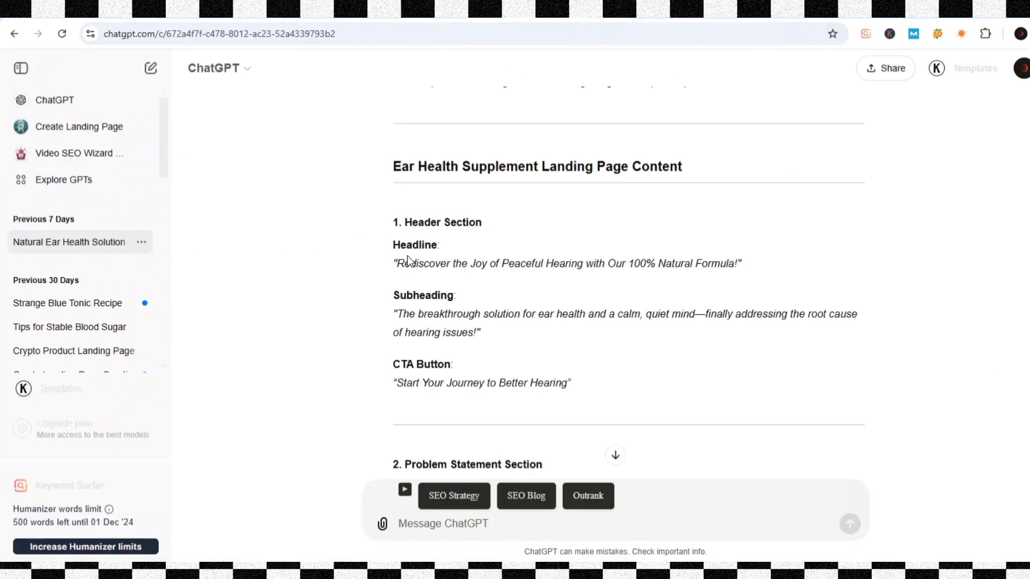
{"action": "left_click_drag", "start_coordinate": [397, 262], "coordinate": [738, 264]}
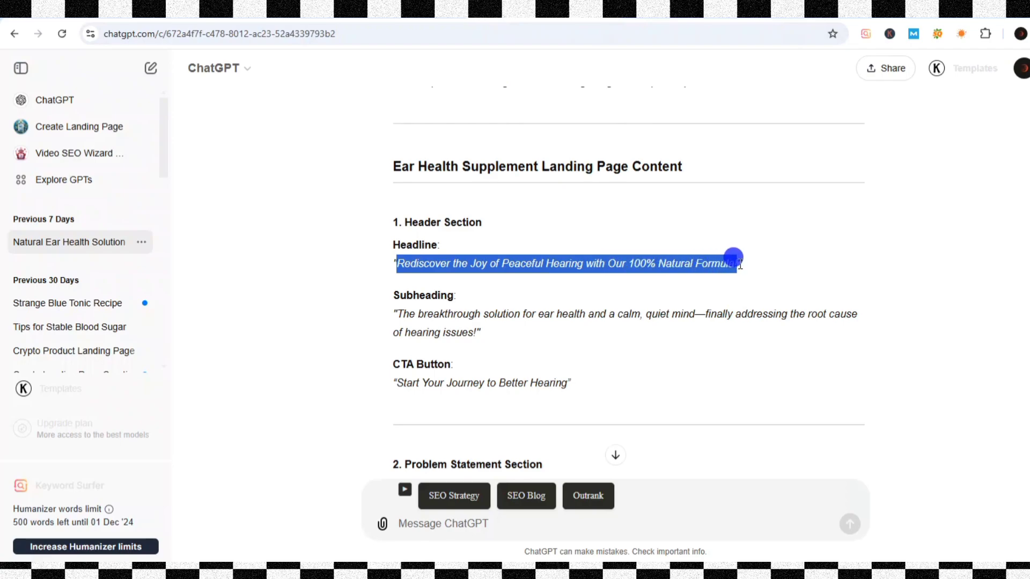
{"action": "left_click", "coordinate": [397, 9]}
{"action": "type", "text": "Rediscover the Joy of Peaceful Hearing with Our 100% Natural Formula!"}
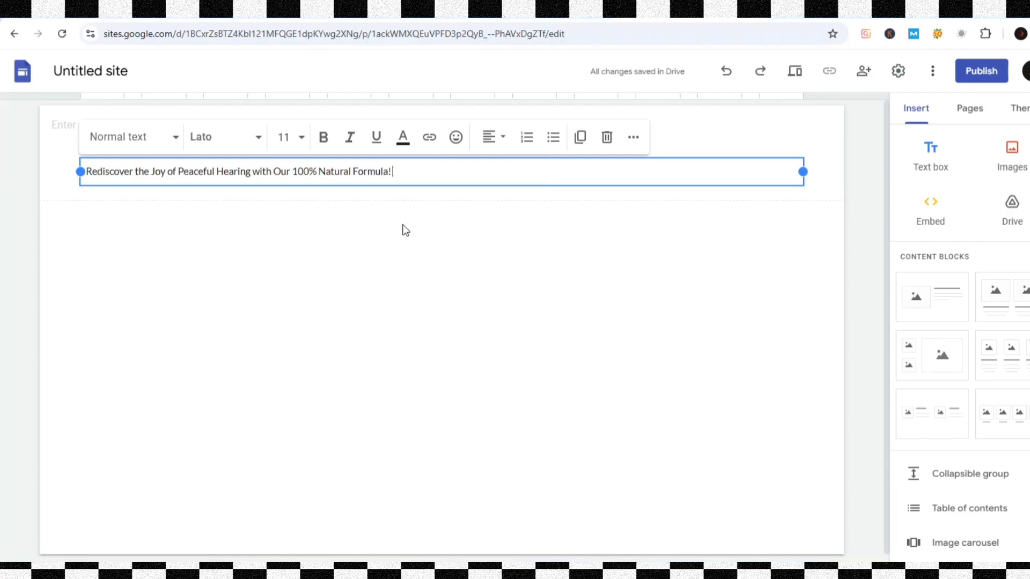
Apply the Title style and the Georgia font to the whole headline
{"action": "key", "text": "ctrl+a"}
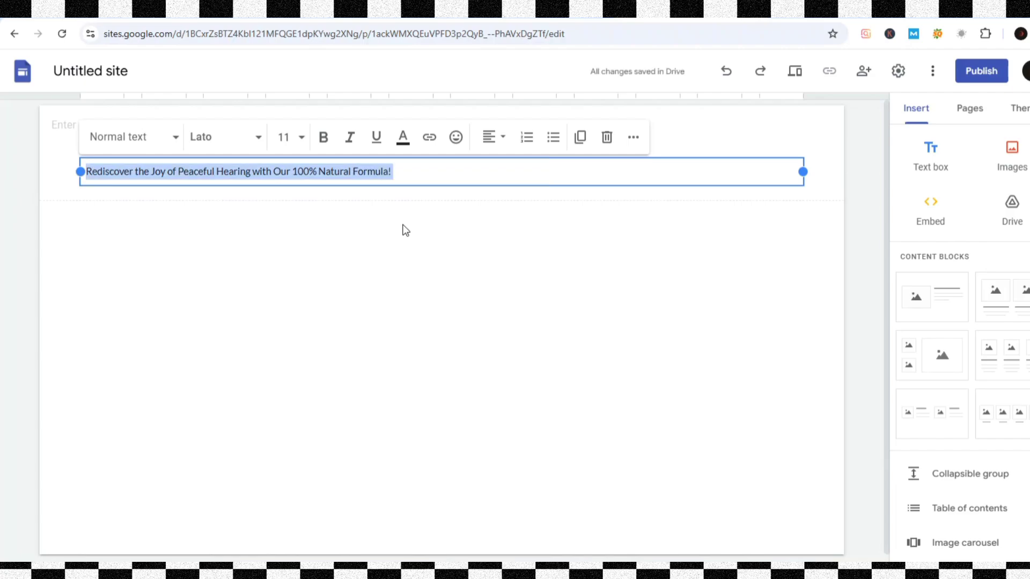
{"action": "left_click", "coordinate": [156, 143]}
{"action": "left_click", "coordinate": [143, 200]}
{"action": "left_click", "coordinate": [212, 139]}
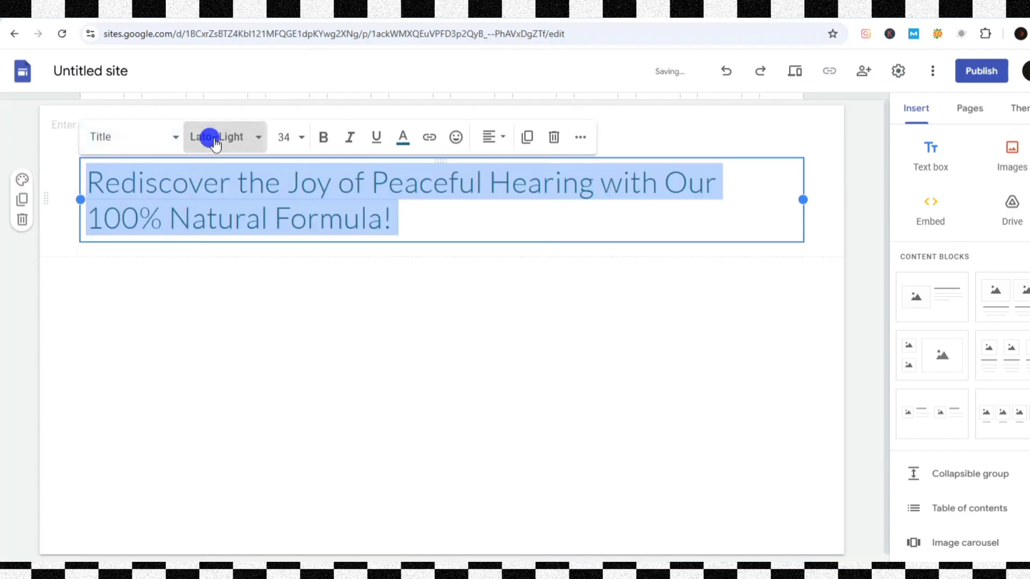
{"action": "left_click", "coordinate": [229, 418]}
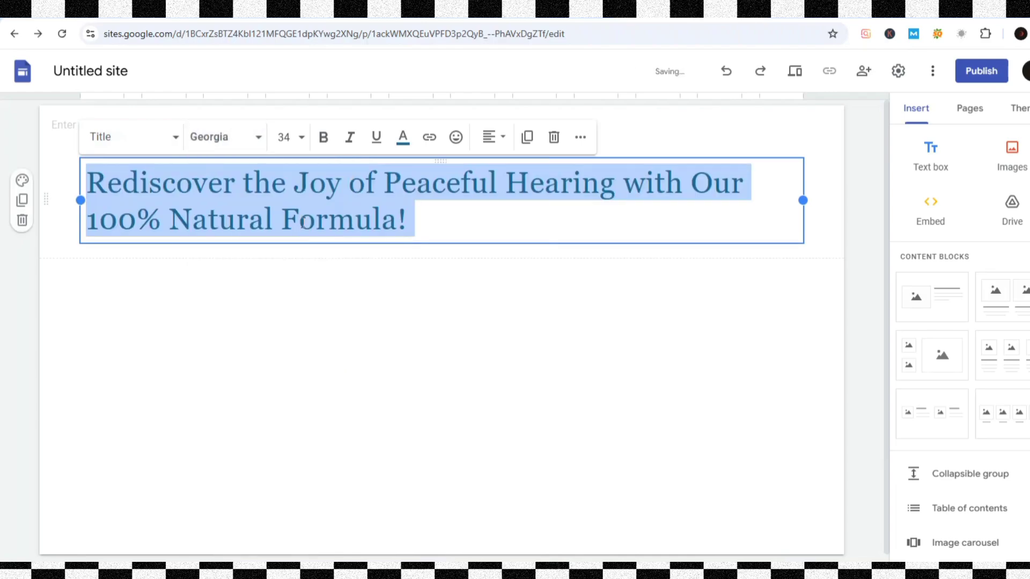
Make the headline bold and red, and center it
{"action": "left_click", "coordinate": [323, 138]}
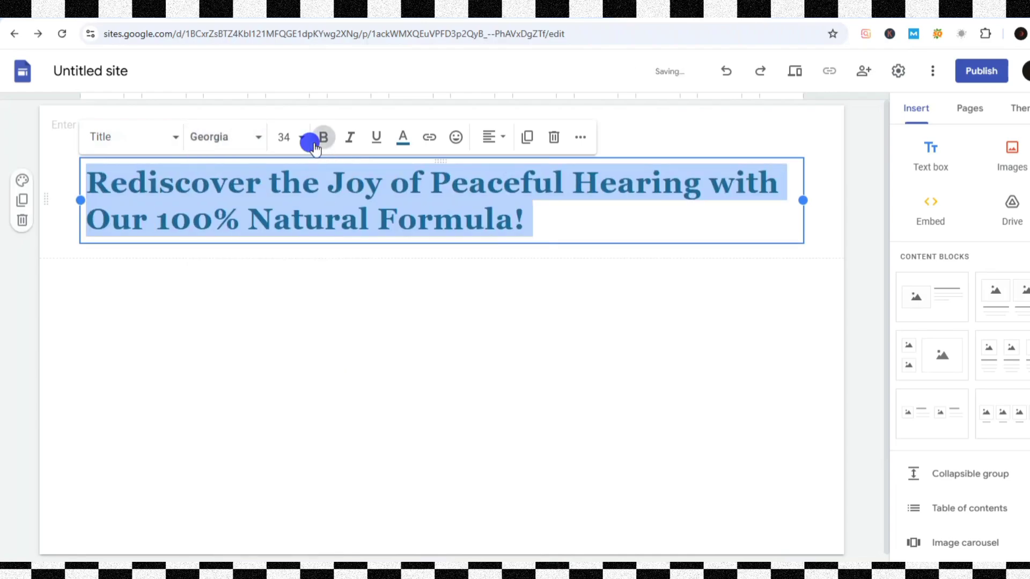
{"action": "left_click", "coordinate": [403, 138]}
{"action": "left_click", "coordinate": [393, 190]}
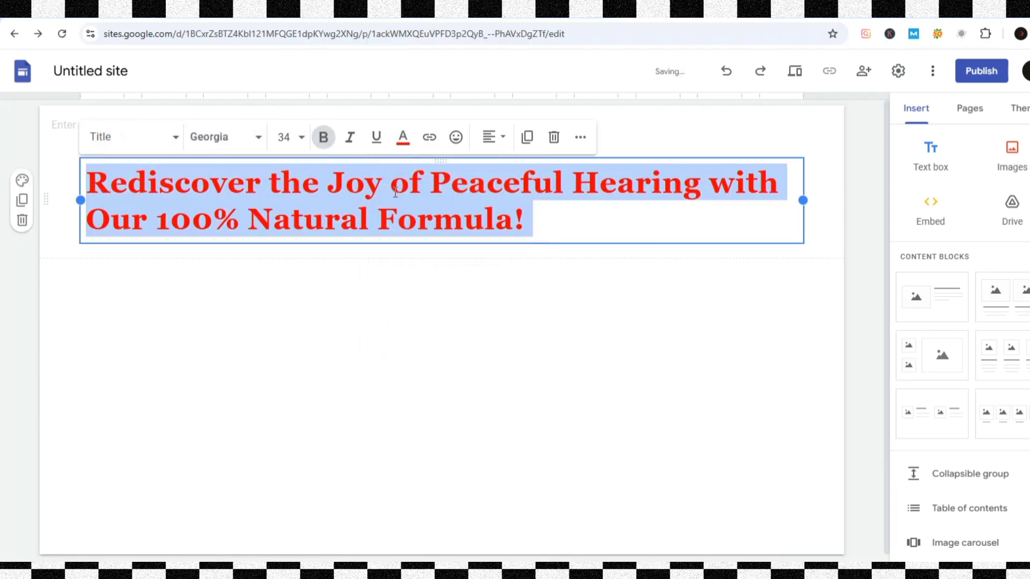
{"action": "left_click", "coordinate": [490, 137]}
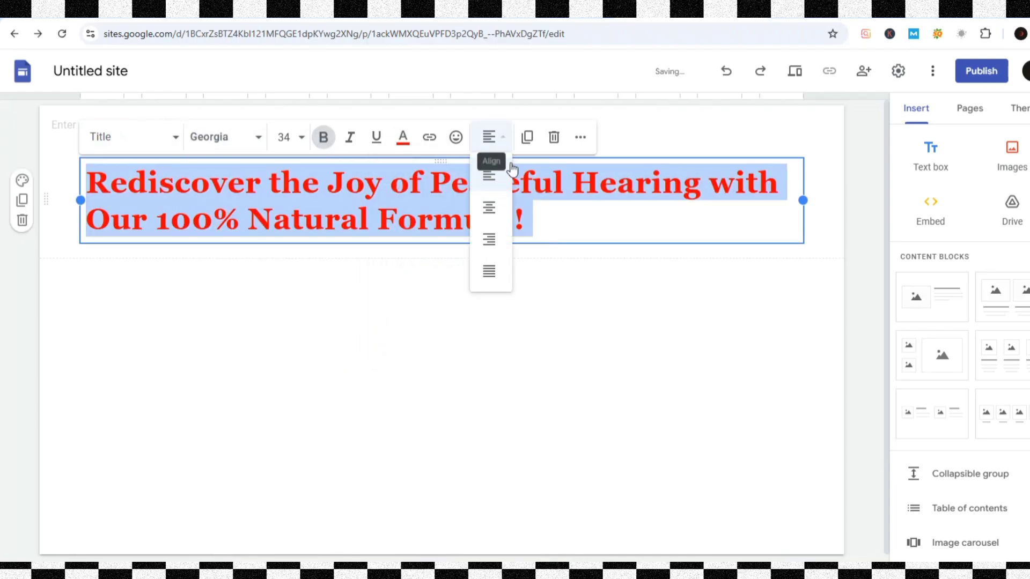
{"action": "left_click", "coordinate": [484, 202]}
{"action": "left_click", "coordinate": [517, 253]}
Add a text box below the headline containing ChatGPT's subheading, from "The breakthrough solution for ear health" through "hearing issues!"
{"action": "left_click", "coordinate": [930, 156]}
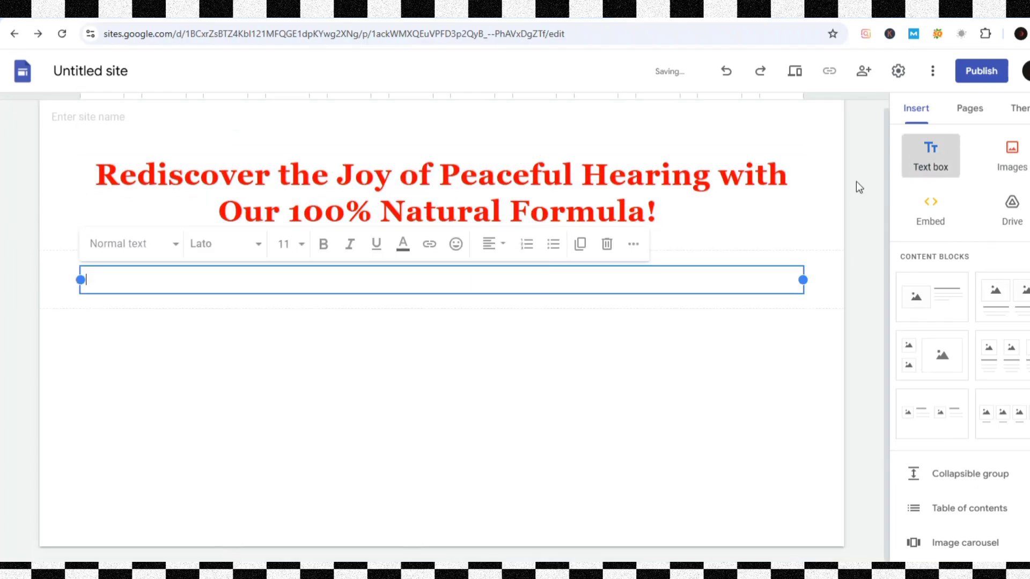
{"action": "left_click", "coordinate": [566, 8]}
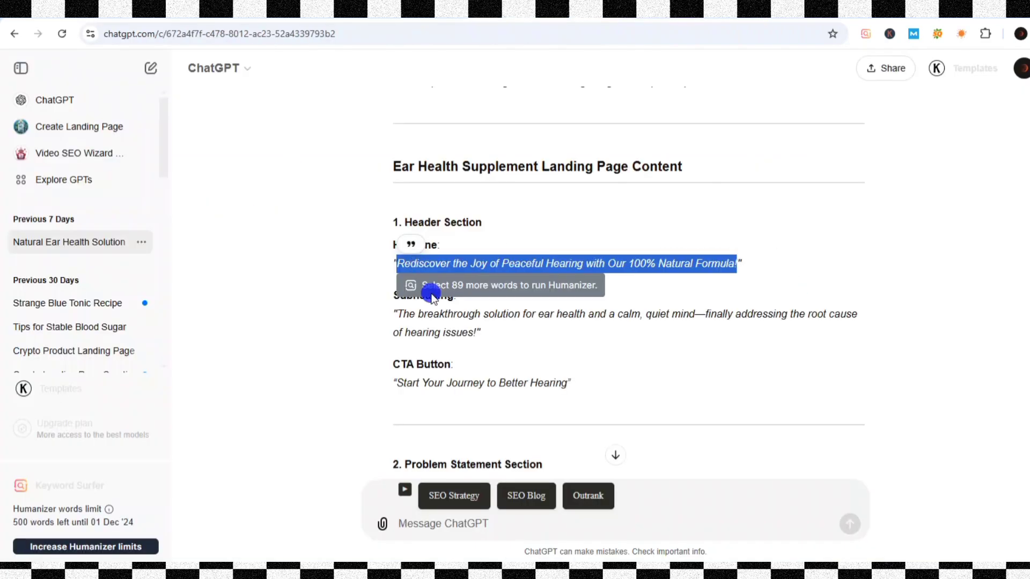
{"action": "left_click", "coordinate": [396, 300]}
{"action": "left_click_drag", "start_coordinate": [397, 314], "coordinate": [487, 320]}
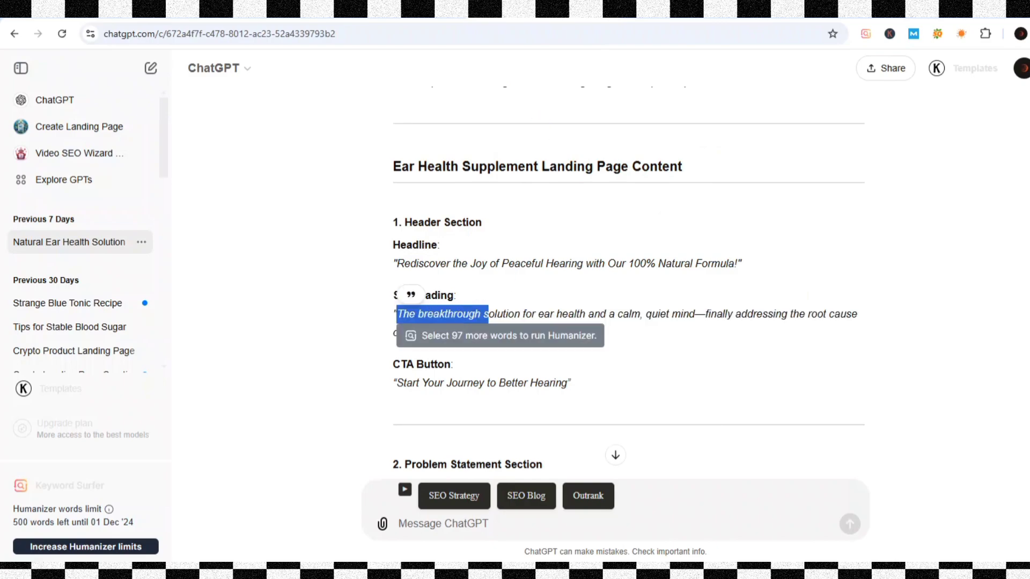
{"action": "left_click", "coordinate": [456, 8]}
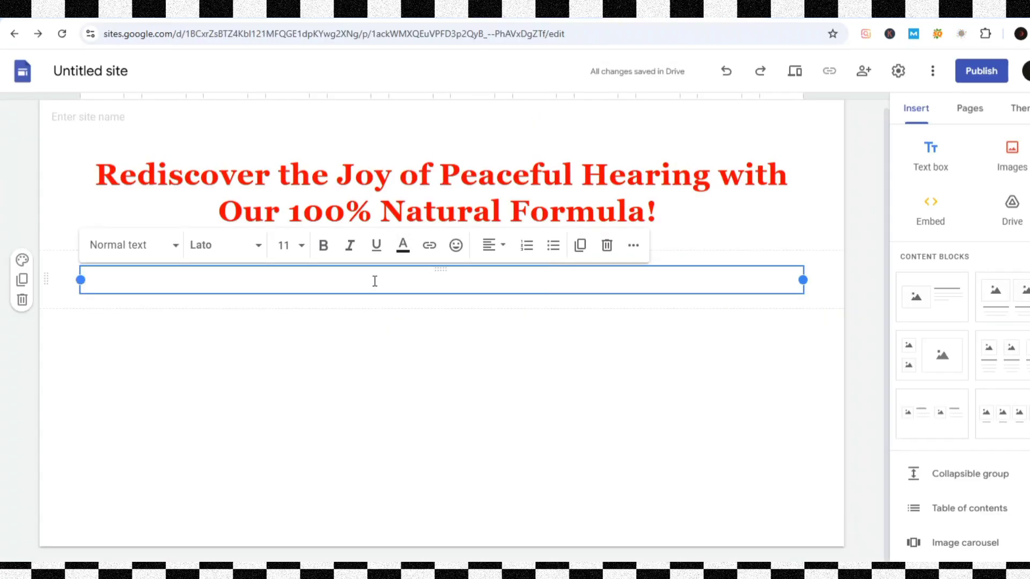
{"action": "type", "text": "The breakthrough solution for ear health and a calm, quiet mind—finally addressing the root cause of hearing issues!"}
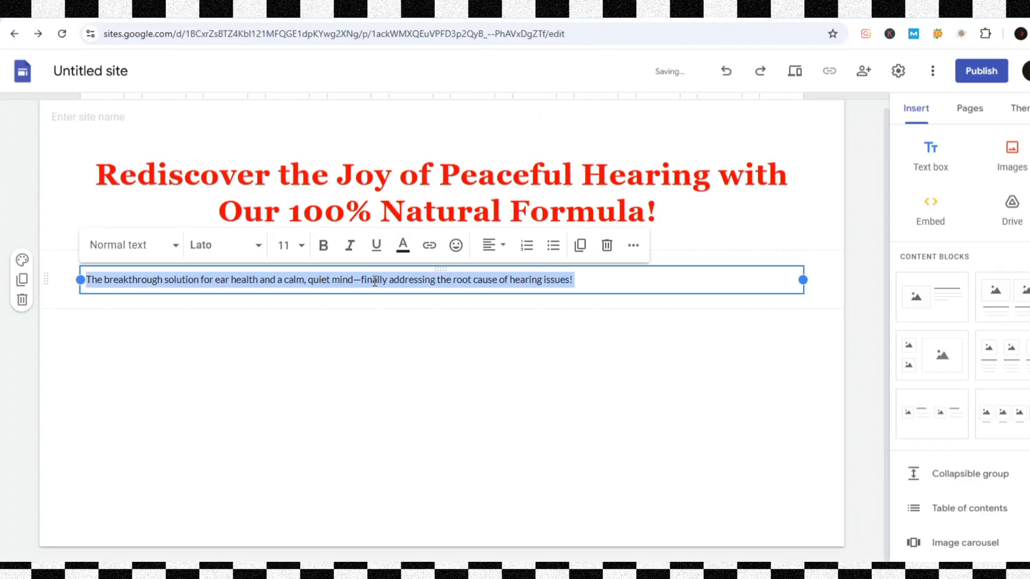
Apply the Heading style and the Georgia font to the "The breakthrough solution" text
{"action": "left_click", "coordinate": [138, 248]}
{"action": "left_click", "coordinate": [141, 348]}
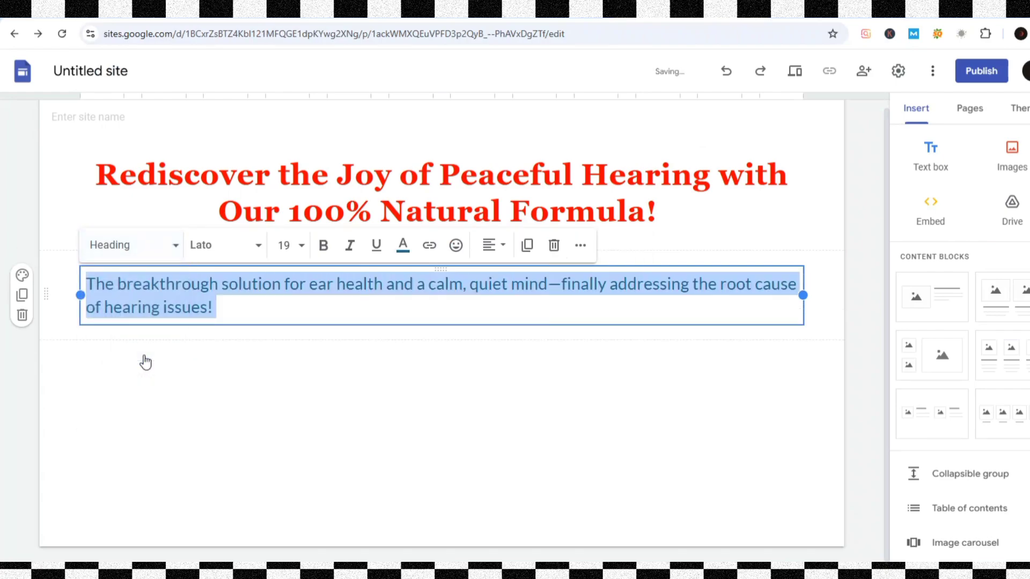
{"action": "left_click", "coordinate": [214, 248]}
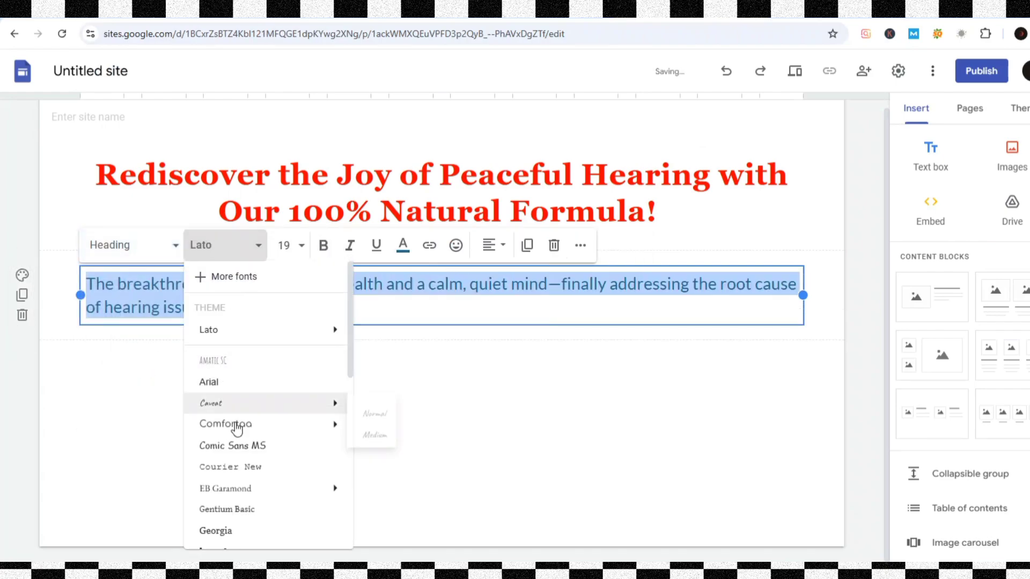
{"action": "mouse_move", "coordinate": [234, 491]}
{"action": "left_click", "coordinate": [228, 529]}
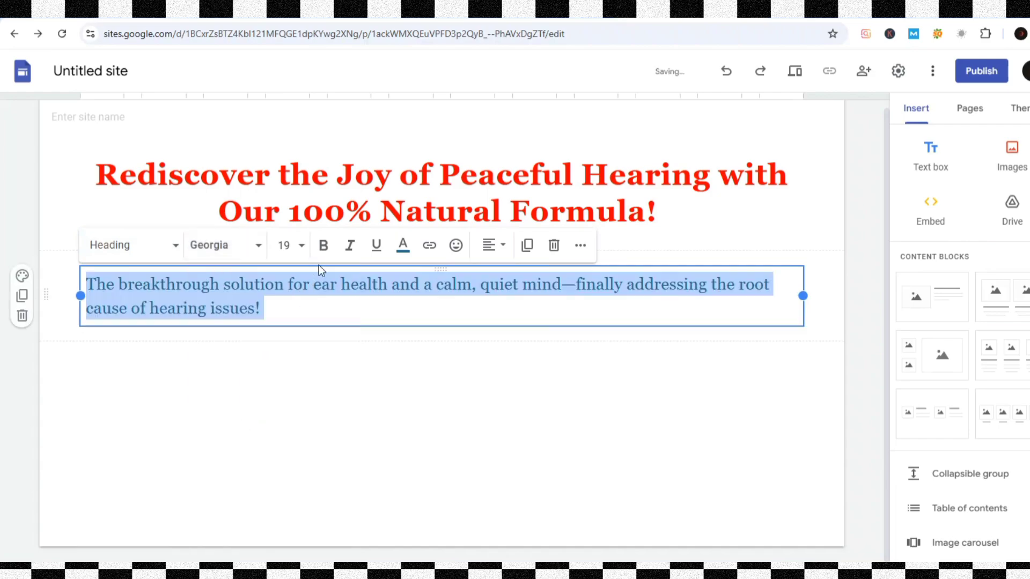
Make the "The breakthrough solution" text bold and black, and center it
{"action": "left_click", "coordinate": [324, 247]}
{"action": "left_click", "coordinate": [403, 245]}
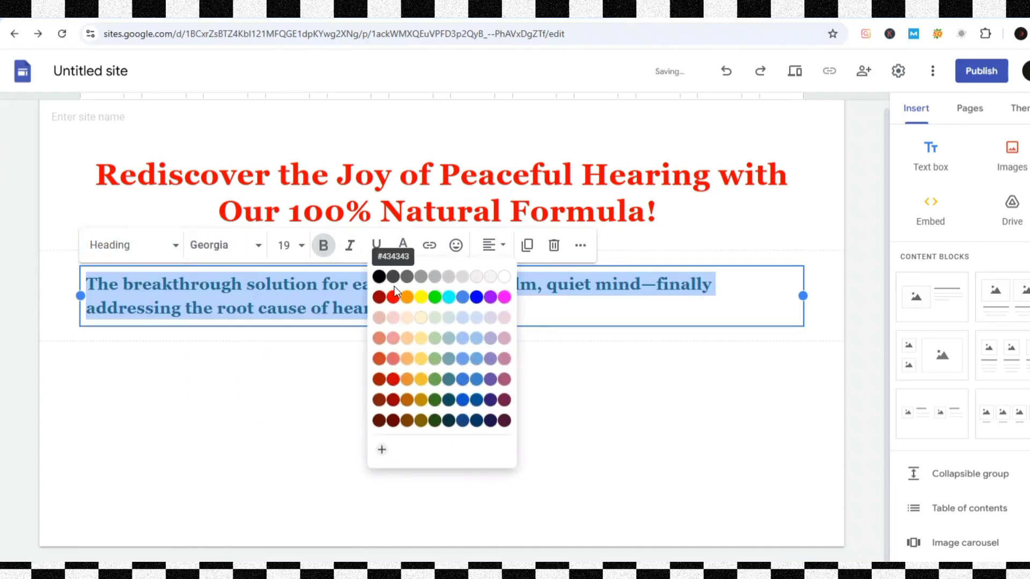
{"action": "left_click", "coordinate": [379, 277]}
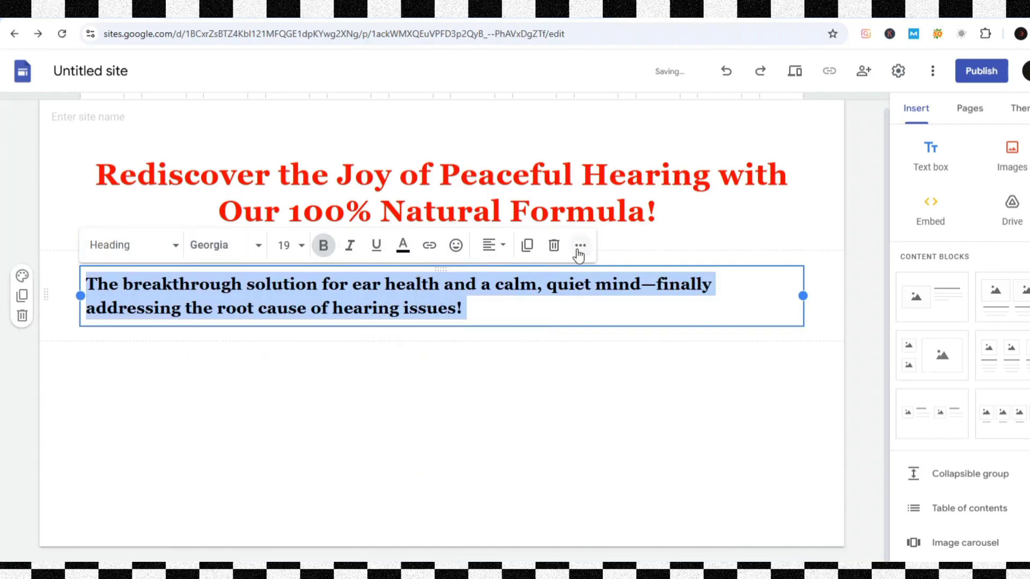
{"action": "left_click", "coordinate": [489, 245]}
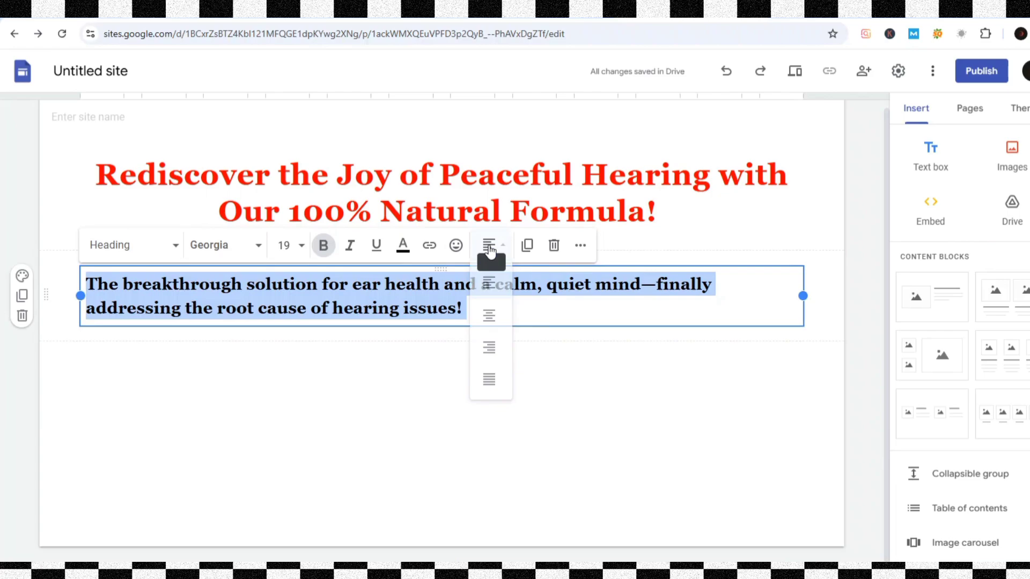
{"action": "left_click", "coordinate": [487, 310]}
{"action": "left_click", "coordinate": [486, 382]}
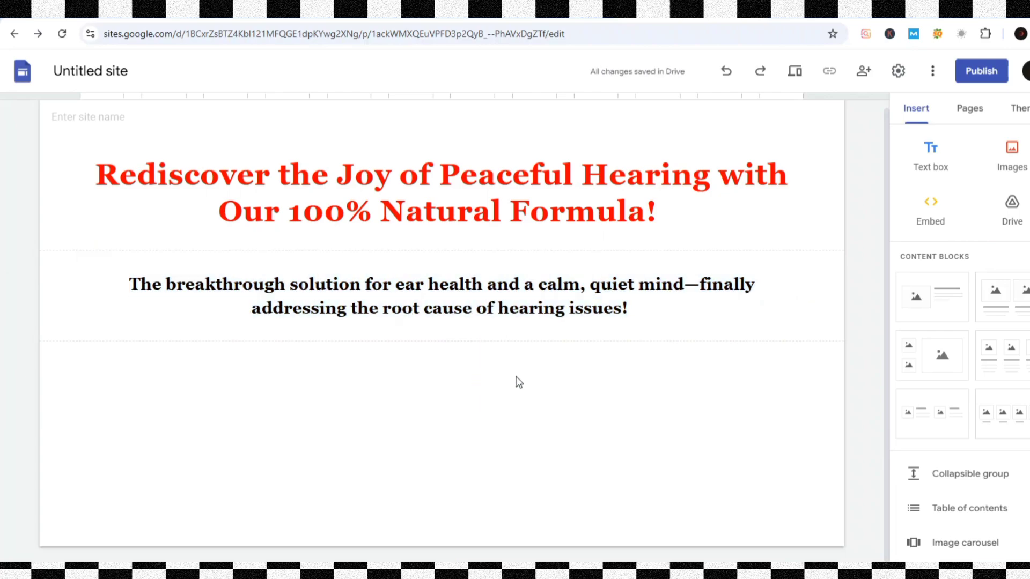
Add a text box below the subheading with ChatGPT's call to action "Start Your Journey to Better Hearing"
{"action": "left_click", "coordinate": [938, 167]}
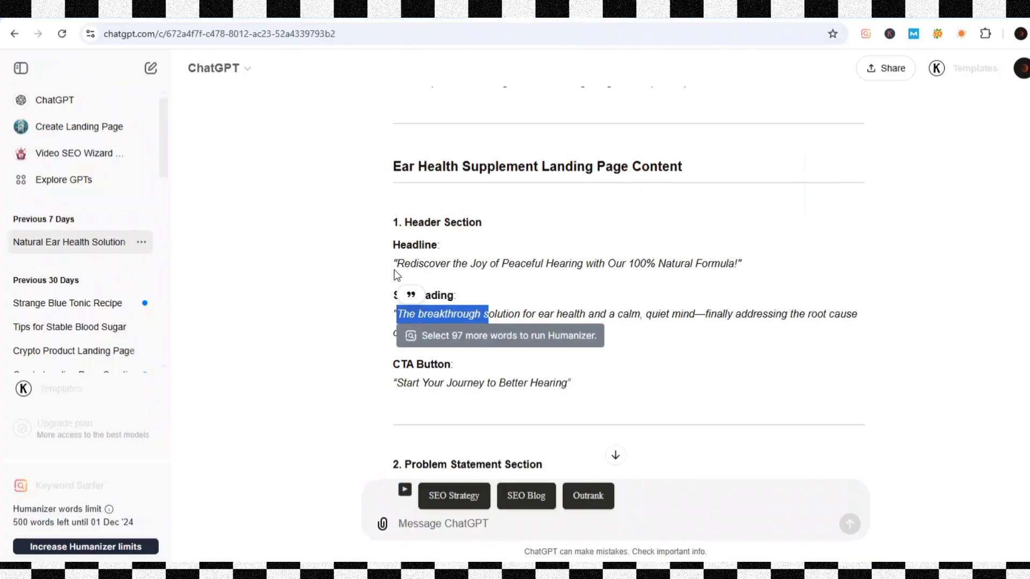
{"action": "left_click_drag", "start_coordinate": [403, 383], "coordinate": [563, 376]}
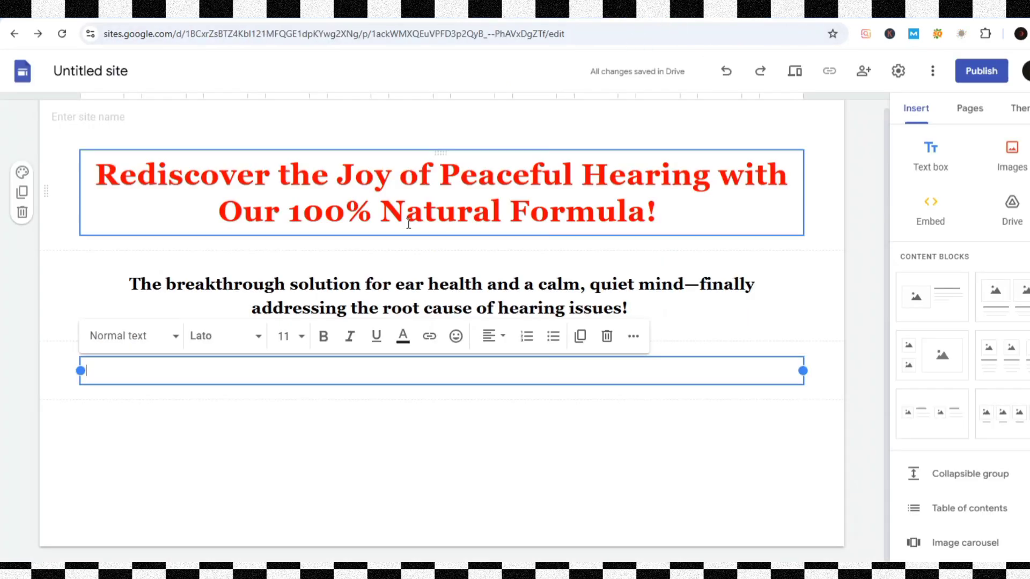
{"action": "type", "text": "Start Your Journey to Better Hearing"}
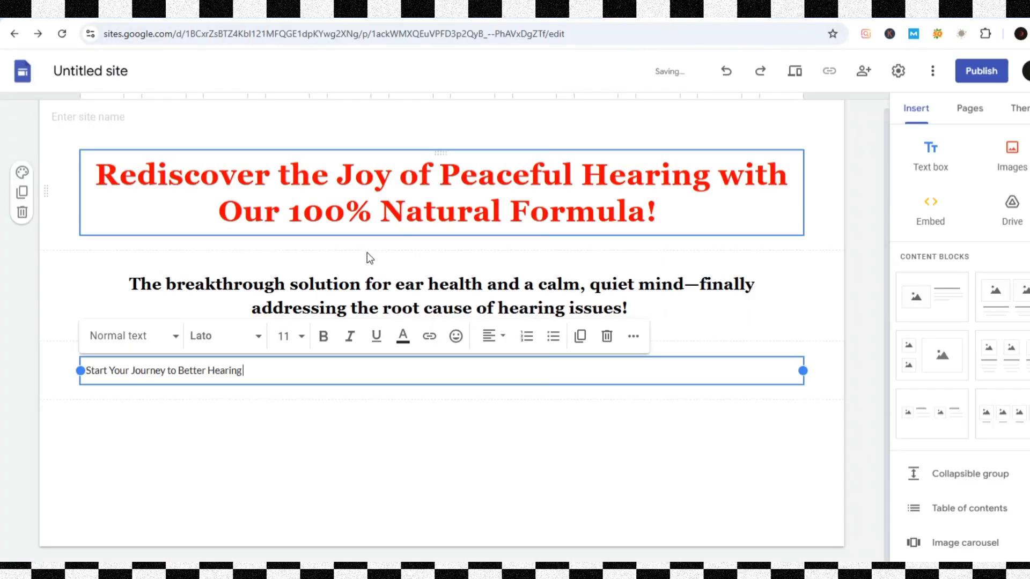
Apply the Sub-heading style and the Georgia font to the "Start Your Journey to Better Hearing" text
{"action": "triple_click", "coordinate": [133, 357]}
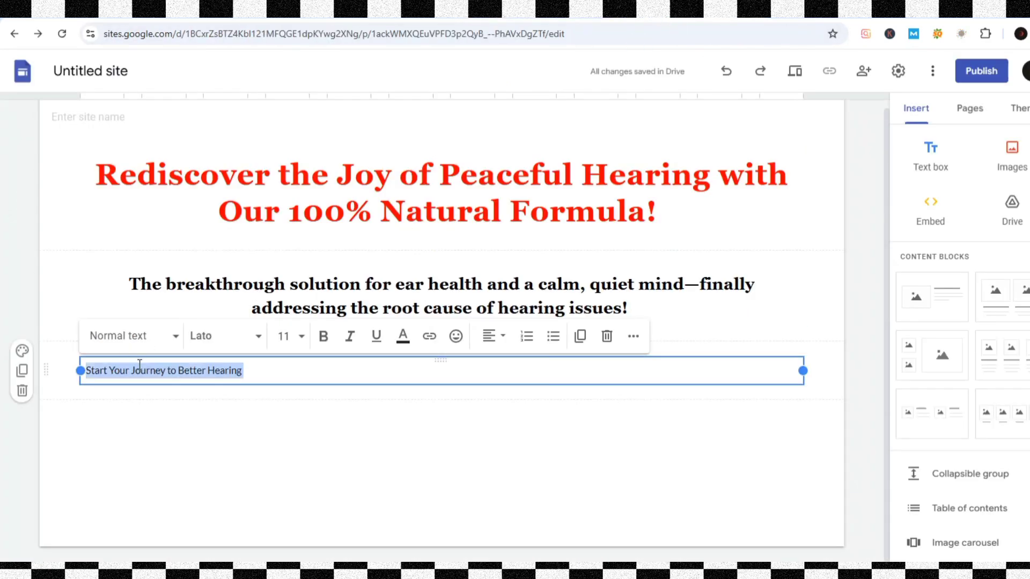
{"action": "left_click", "coordinate": [99, 336]}
{"action": "left_click", "coordinate": [135, 460]}
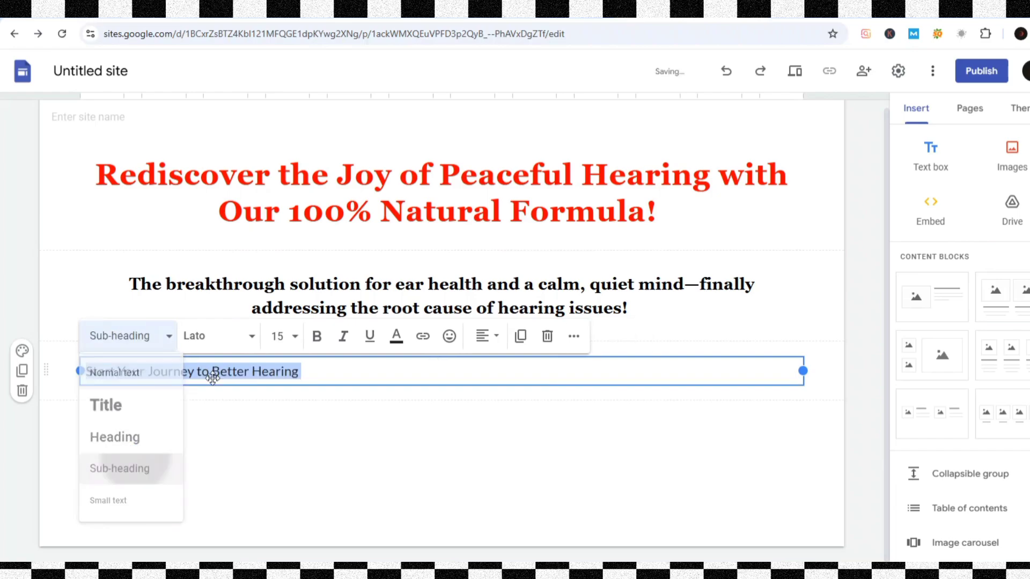
{"action": "left_click", "coordinate": [232, 343]}
{"action": "mouse_move", "coordinate": [230, 504]}
{"action": "scroll", "coordinate": [230, 501], "scroll_direction": "down", "scroll_amount": 2}
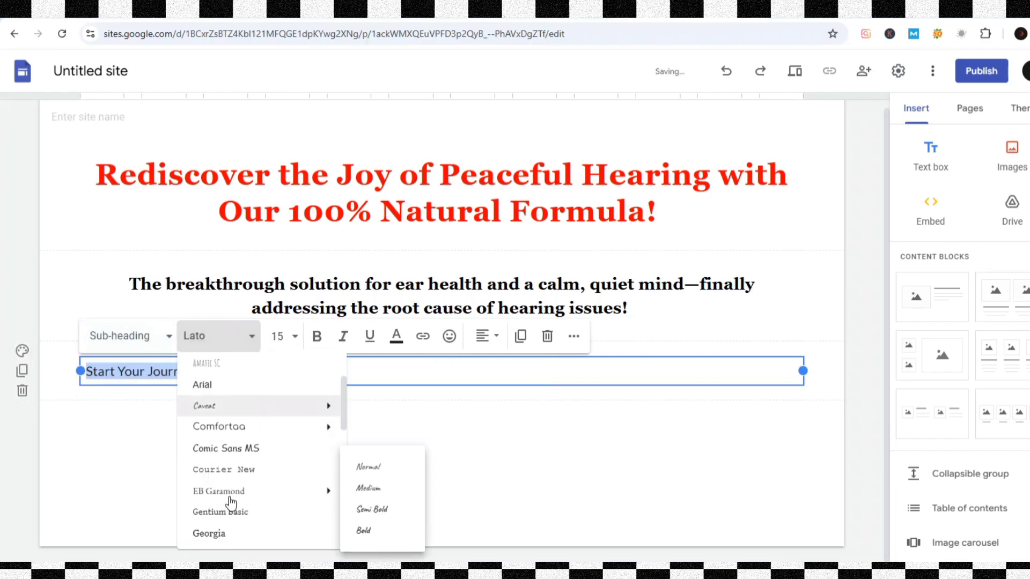
{"action": "left_click", "coordinate": [225, 533]}
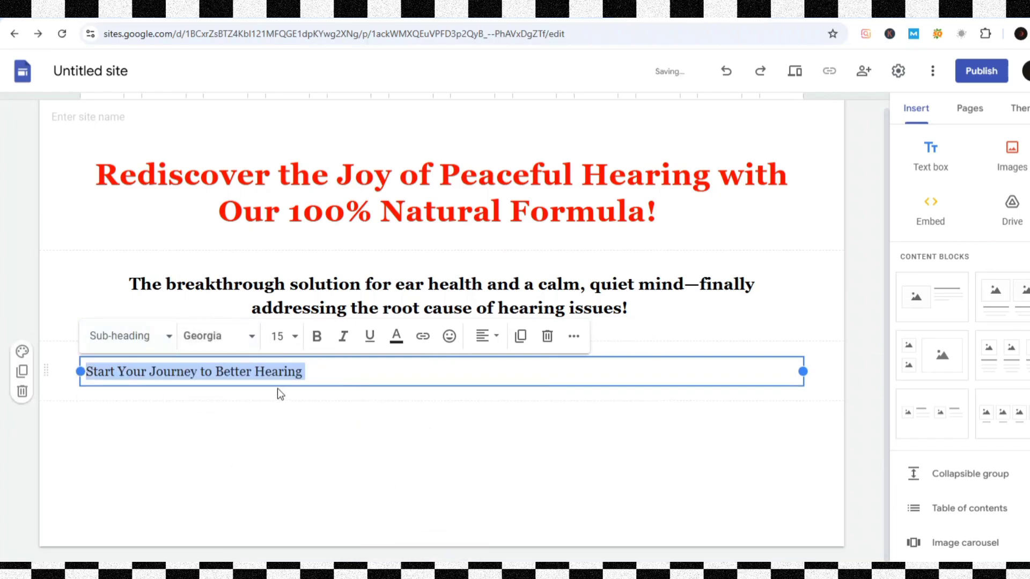
Make the "Start Your Journey to Better Hearing" text bold and center it
{"action": "left_click", "coordinate": [317, 336]}
{"action": "left_click", "coordinate": [486, 336]}
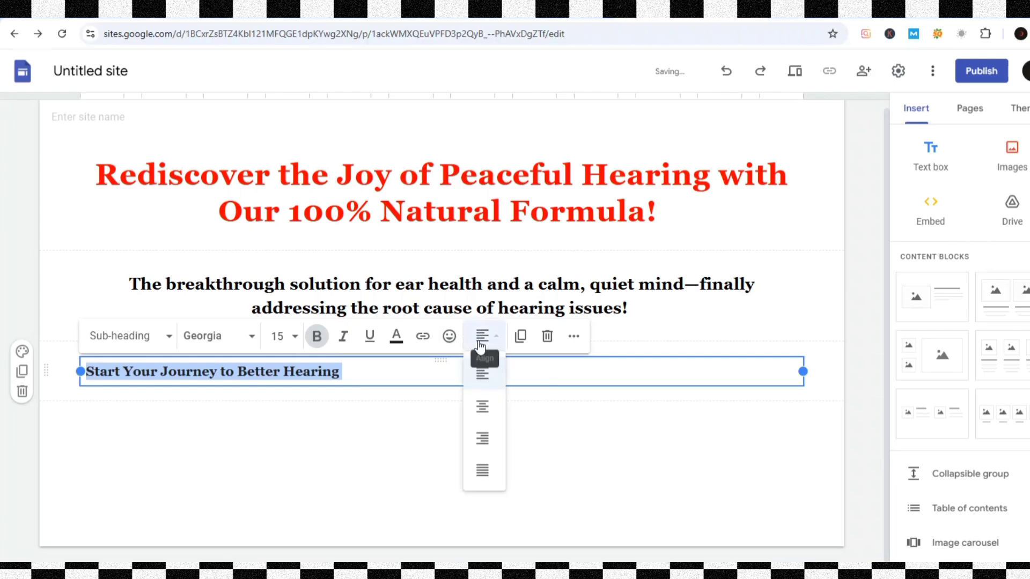
{"action": "left_click", "coordinate": [485, 403]}
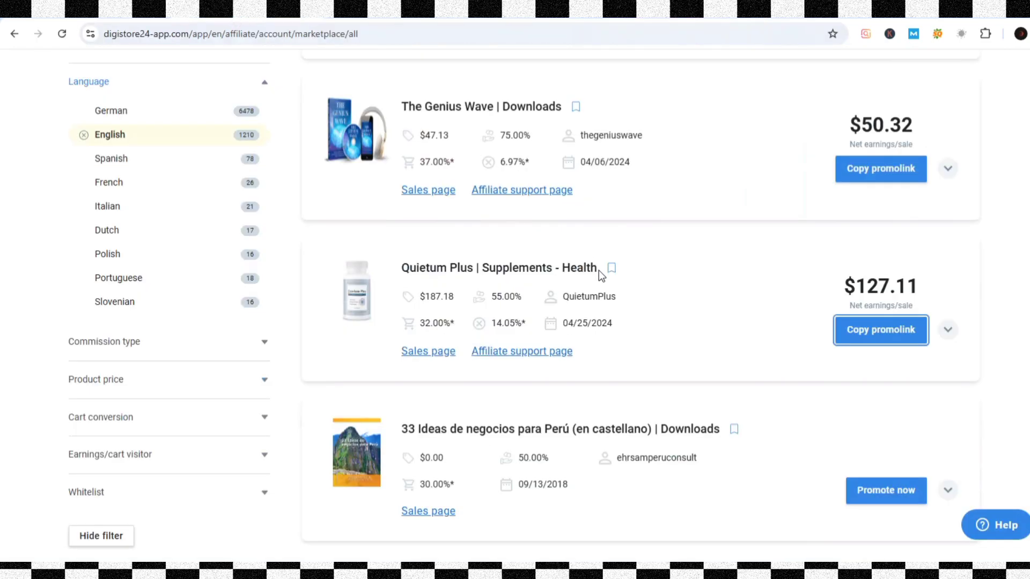
Copy the Quietum Plus promolink from Digistore24 and apply it as the link on the "Start Your Journey to Better Hearing" text in Google Sites
{"action": "left_click", "coordinate": [858, 329]}
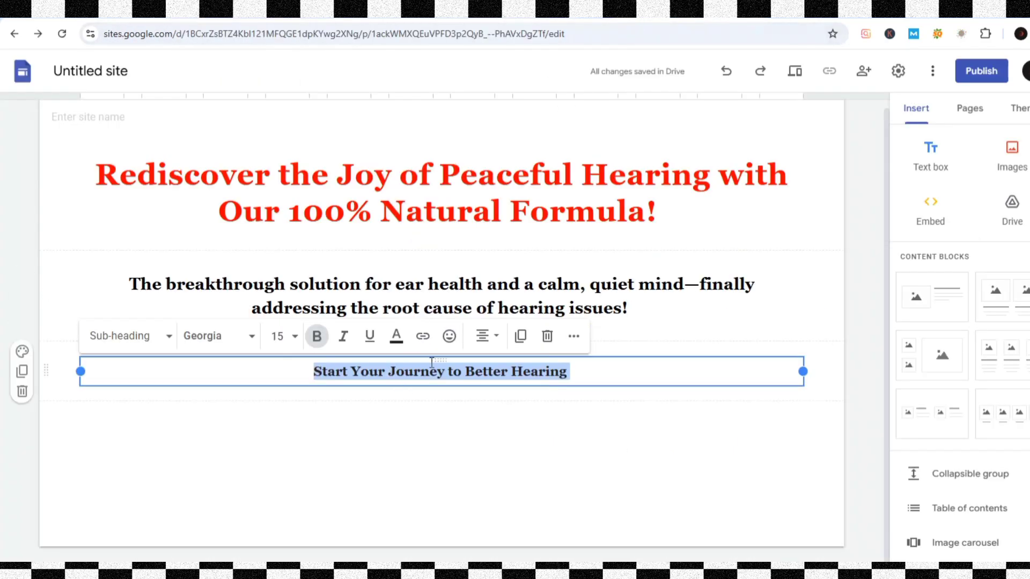
{"action": "left_click", "coordinate": [422, 338]}
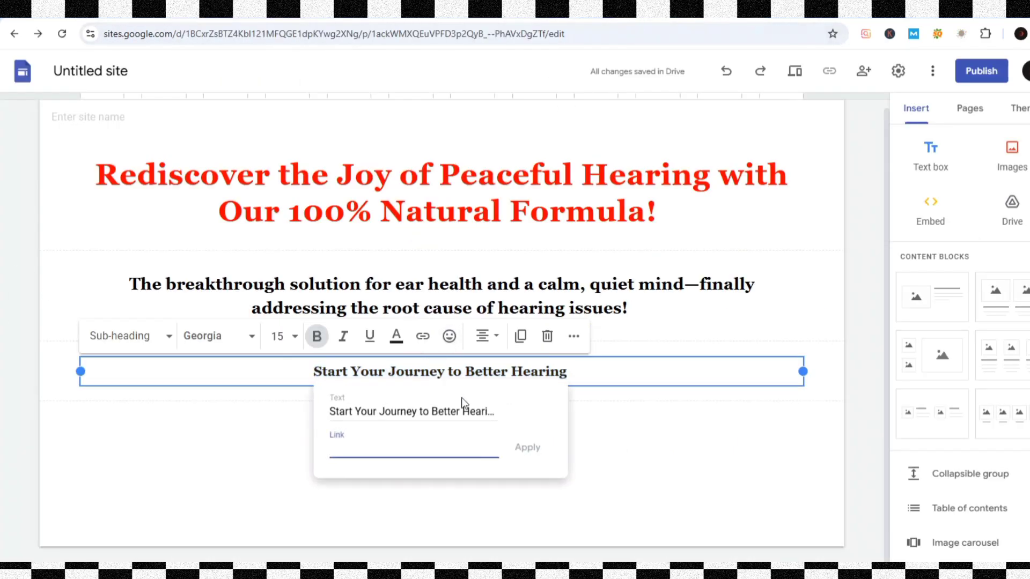
{"action": "key", "text": "ctrl+v"}
{"action": "left_click", "coordinate": [529, 453]}
{"action": "left_click", "coordinate": [503, 408]}
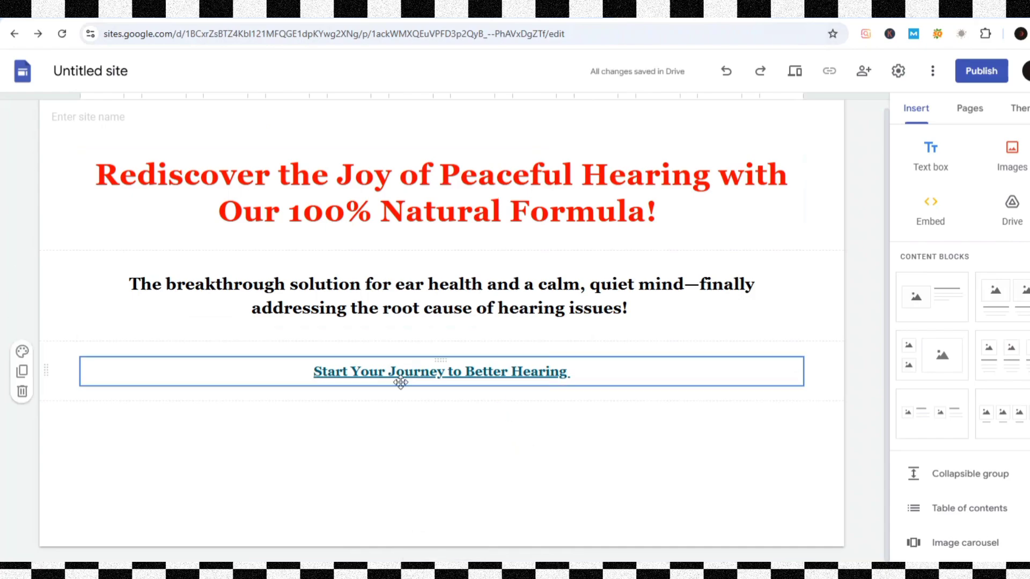
Insert an image-and-text block titled with ChatGPT's "Are You Tired of Struggling with Hearing Issues that Won't Go Away?" below the call to action
{"action": "left_click", "coordinate": [919, 298]}
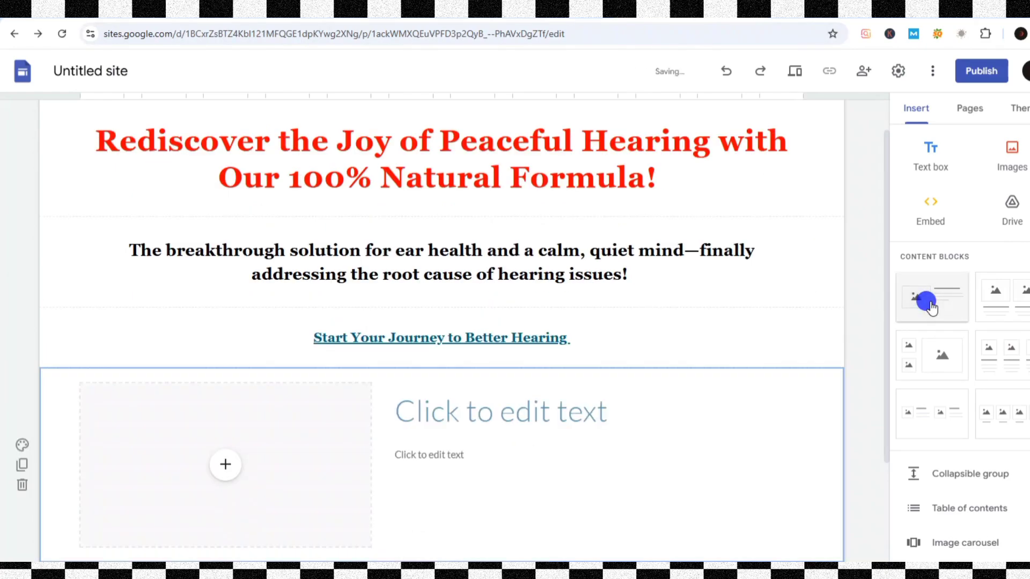
{"action": "left_click", "coordinate": [512, 8]}
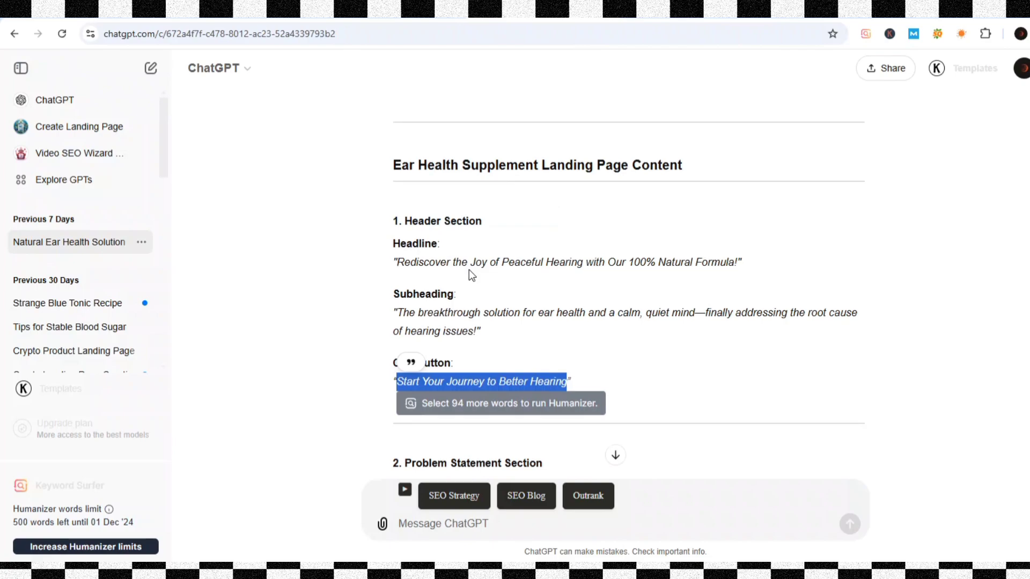
{"action": "scroll", "coordinate": [468, 269], "scroll_direction": "down", "scroll_amount": 3}
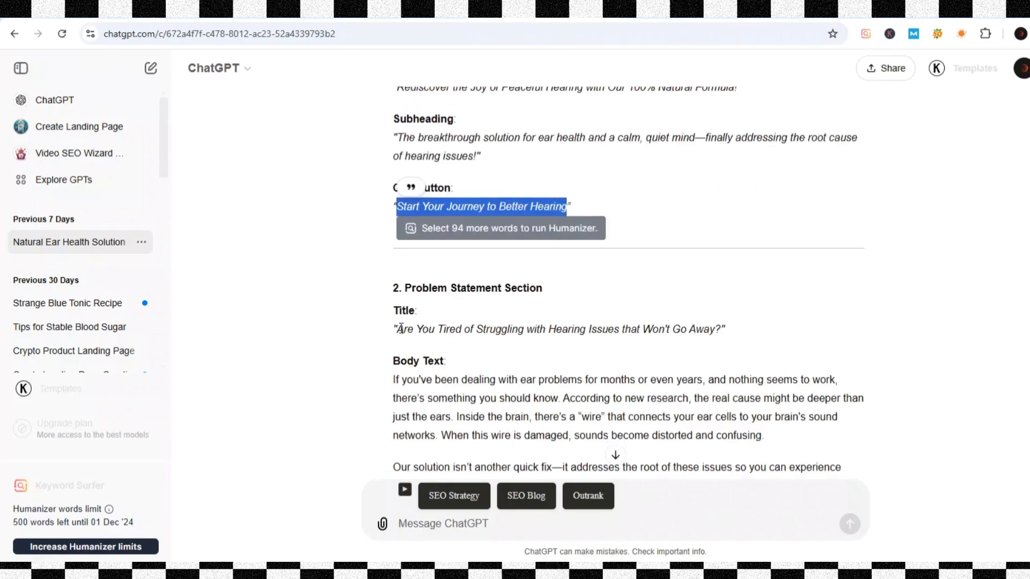
{"action": "left_click_drag", "start_coordinate": [400, 329], "coordinate": [722, 331]}
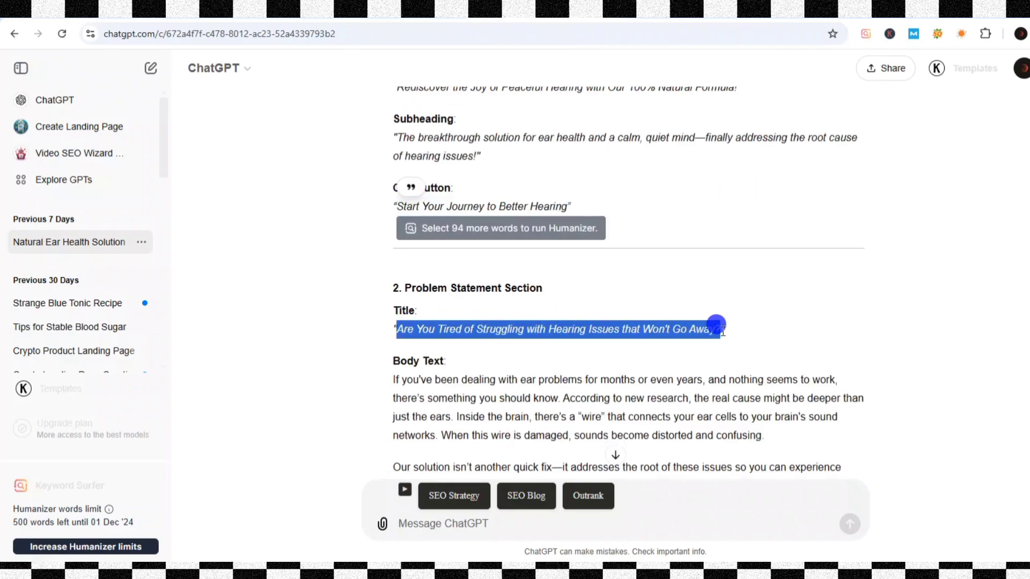
{"action": "left_click", "coordinate": [687, 21]}
{"action": "left_click", "coordinate": [453, 287]}
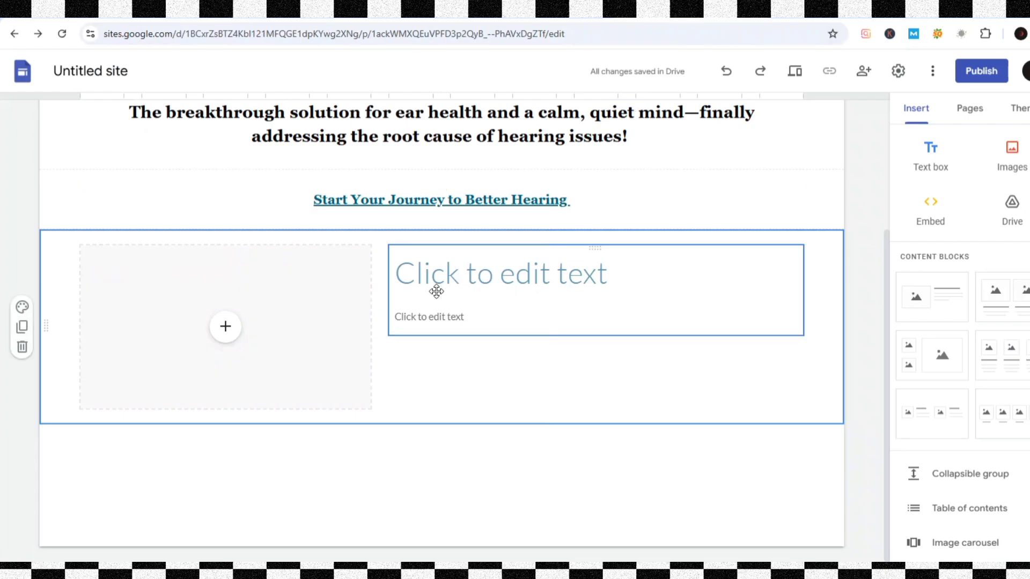
{"action": "left_click", "coordinate": [457, 275]}
{"action": "key", "text": "ctrl+v"}
Apply the Sub-heading style and the Georgia font to the "Are You Tired of Struggling" title
{"action": "key", "text": "ctrl+a"}
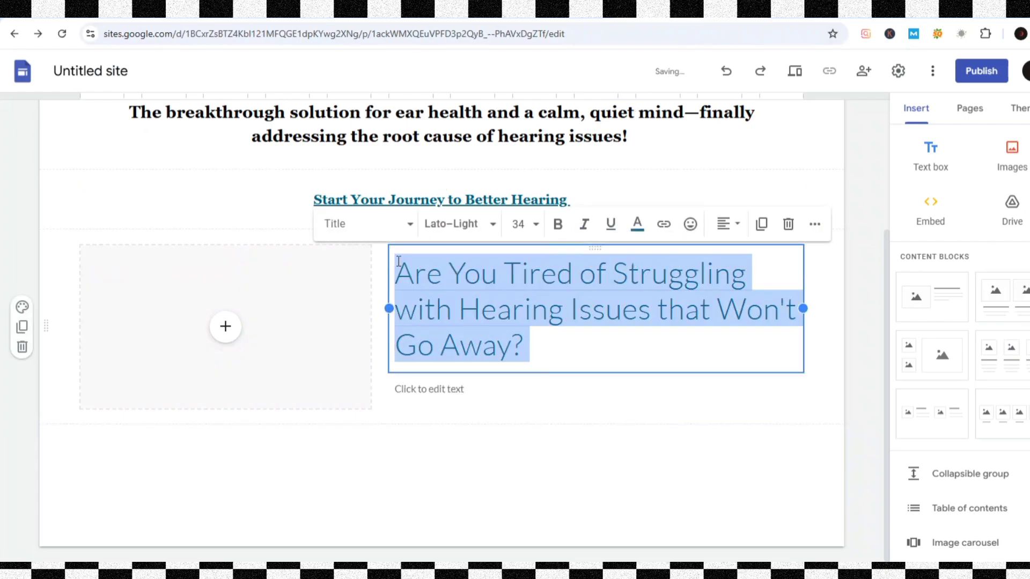
{"action": "left_click", "coordinate": [370, 224]}
{"action": "left_click", "coordinate": [349, 358]}
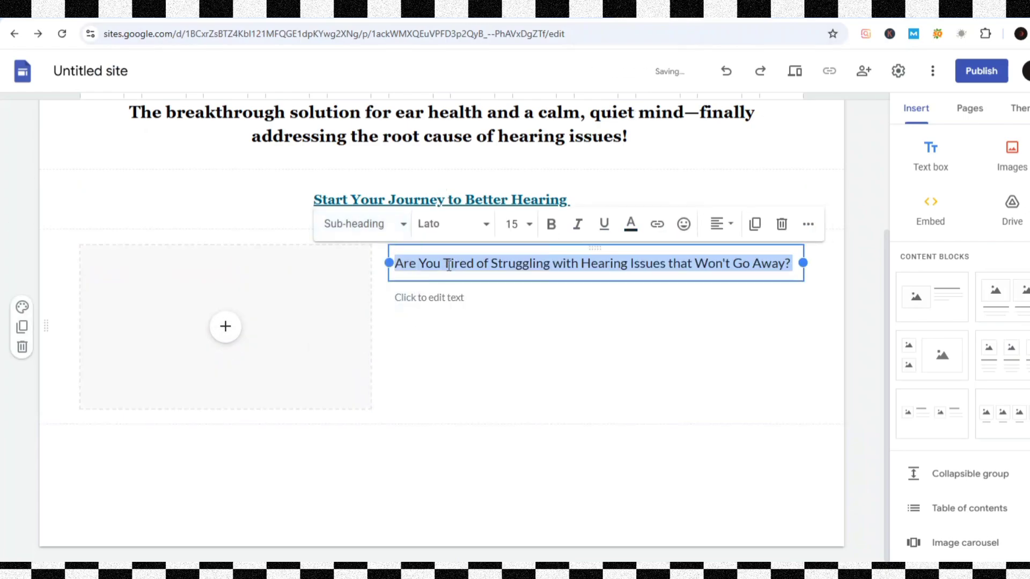
{"action": "left_click", "coordinate": [453, 225]}
{"action": "left_click", "coordinate": [439, 507]}
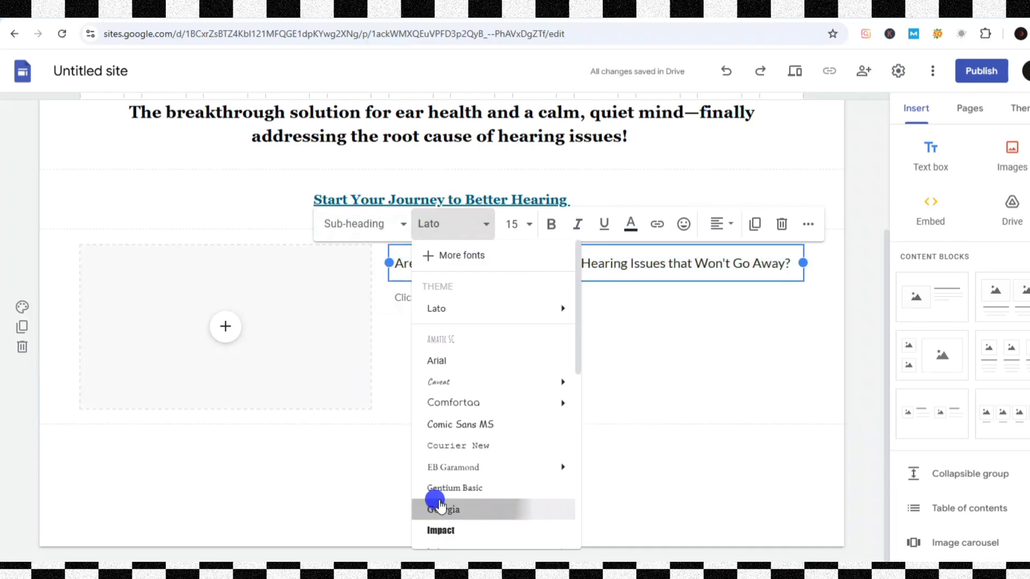
Make the "Are You Tired of Struggling" title bold and red
{"action": "left_click", "coordinate": [551, 225]}
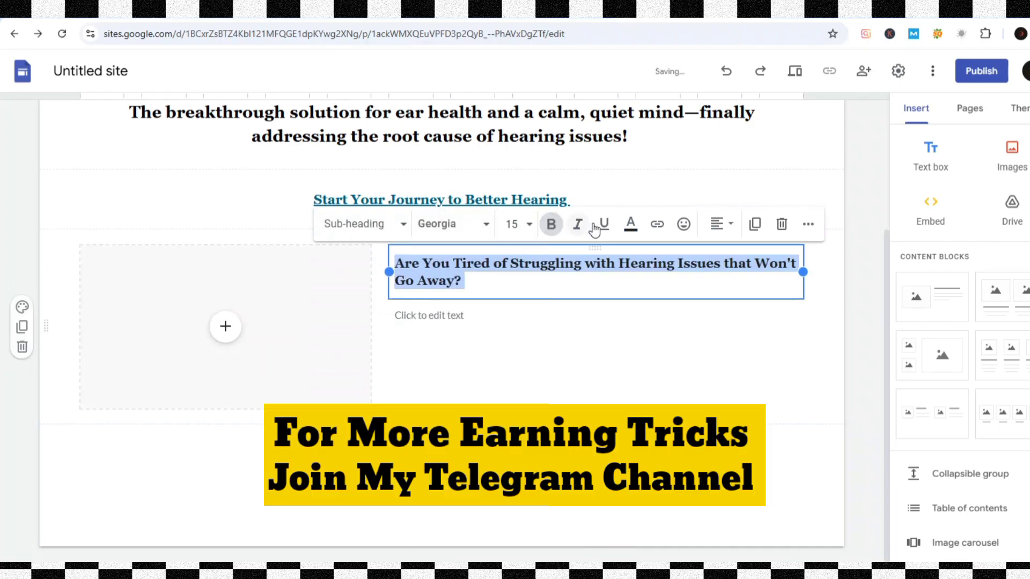
{"action": "left_click", "coordinate": [631, 225]}
{"action": "left_click", "coordinate": [620, 276]}
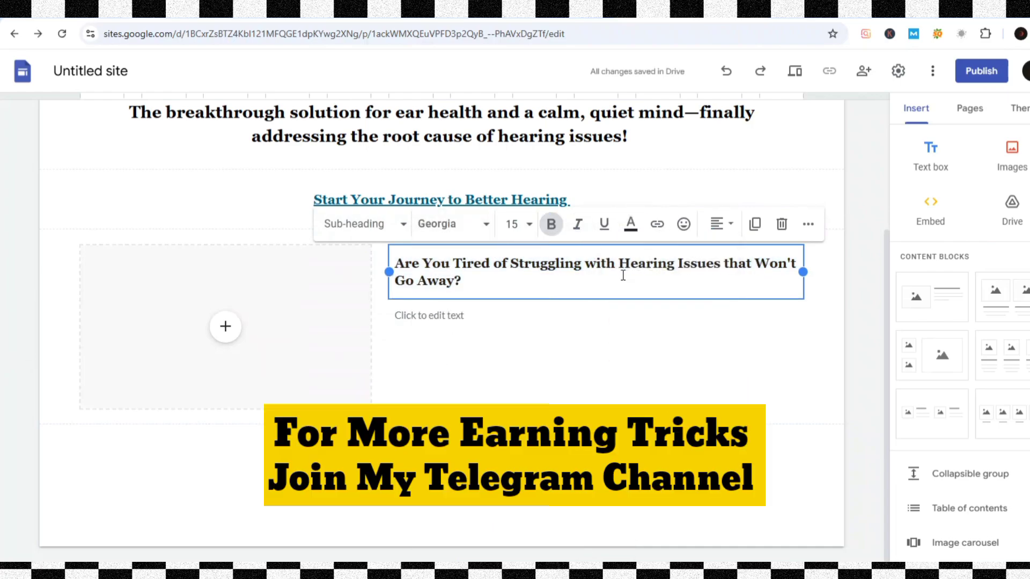
Copy the first body paragraph of ChatGPT's Problem Statement Section into the block's body text in Google Sites
{"action": "left_click", "coordinate": [560, 314]}
{"action": "left_click", "coordinate": [560, 314]}
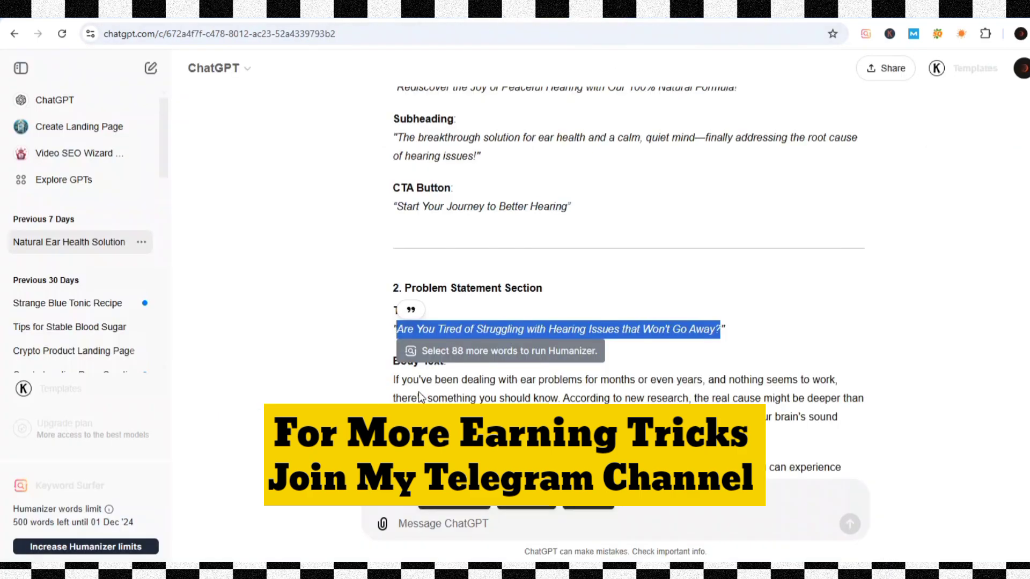
{"action": "scroll", "coordinate": [419, 397], "scroll_direction": "down", "scroll_amount": 2}
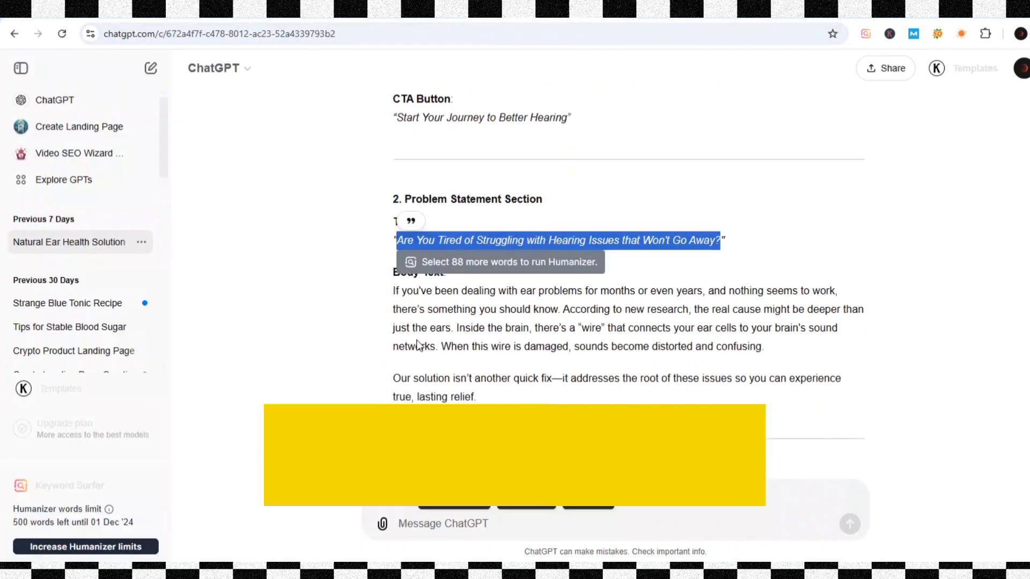
{"action": "left_click_drag", "start_coordinate": [394, 289], "coordinate": [790, 349]}
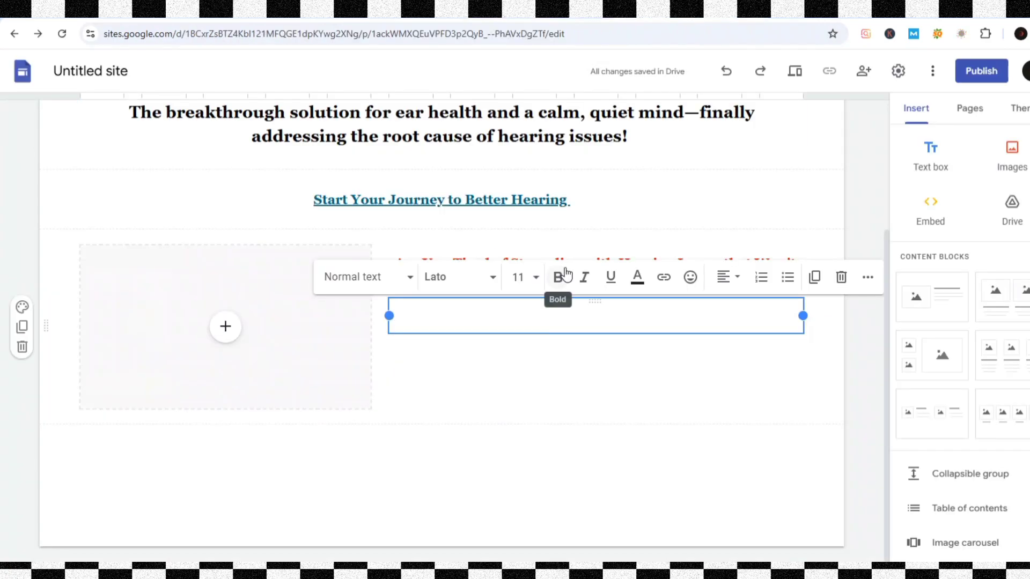
{"action": "key", "text": "ctrl+v"}
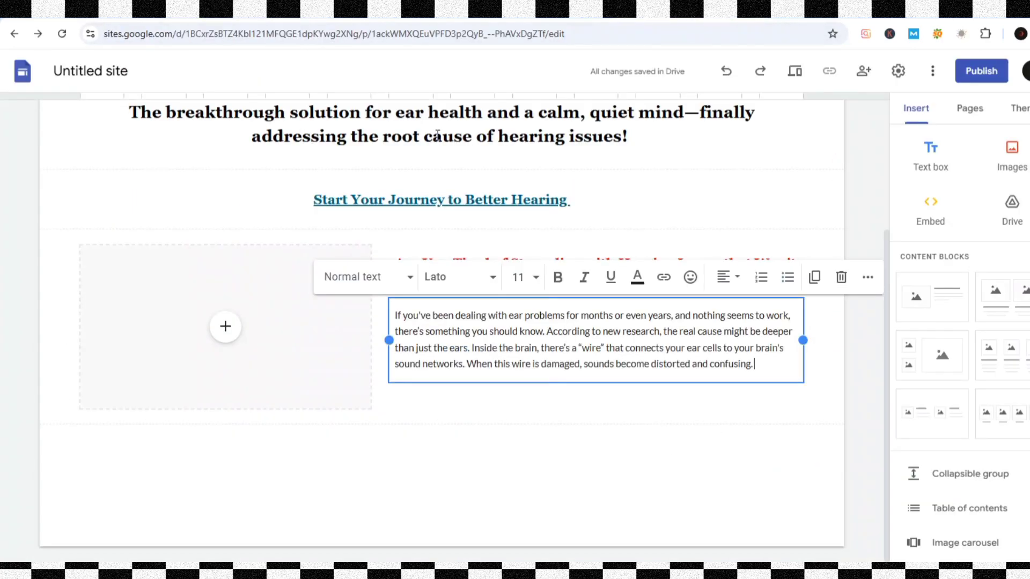
Upload the tsl-main image from Downloads into the block's image placeholder
{"action": "left_click", "coordinate": [225, 326]}
{"action": "left_click", "coordinate": [255, 370]}
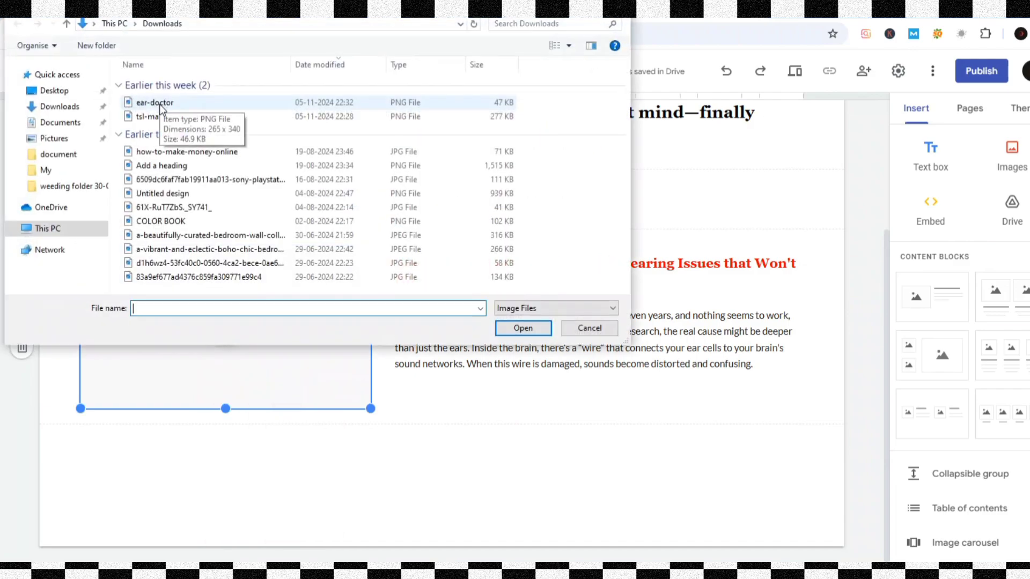
{"action": "left_click", "coordinate": [158, 115]}
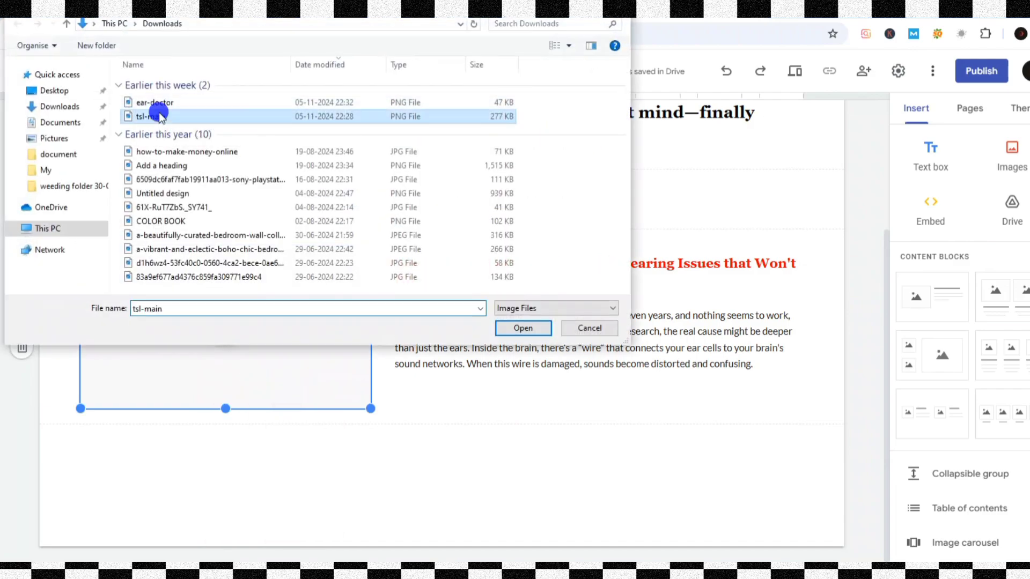
{"action": "left_click", "coordinate": [494, 325]}
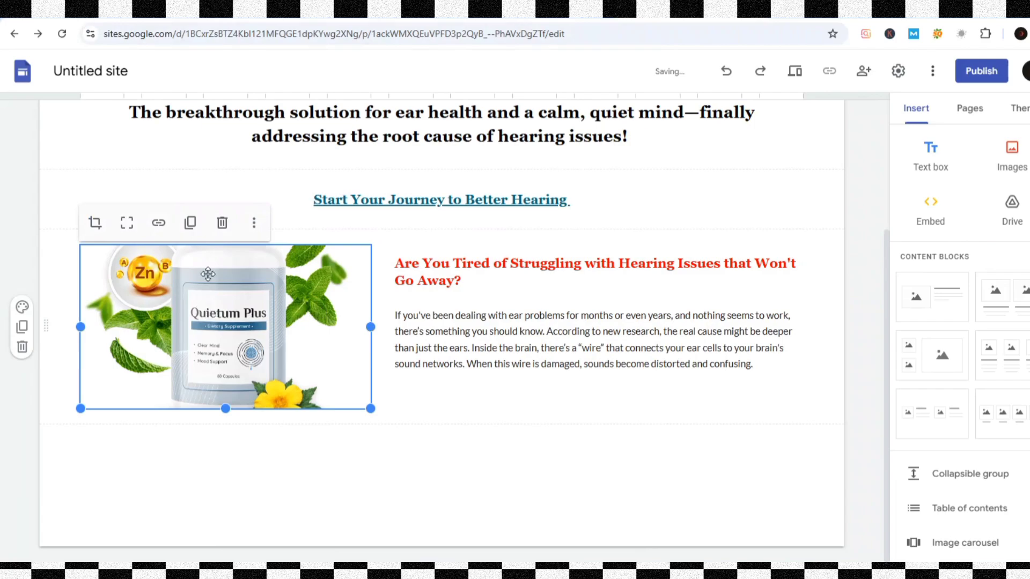
Delete the product image, then undo back to the block's empty image placeholder
{"action": "left_click", "coordinate": [221, 236]}
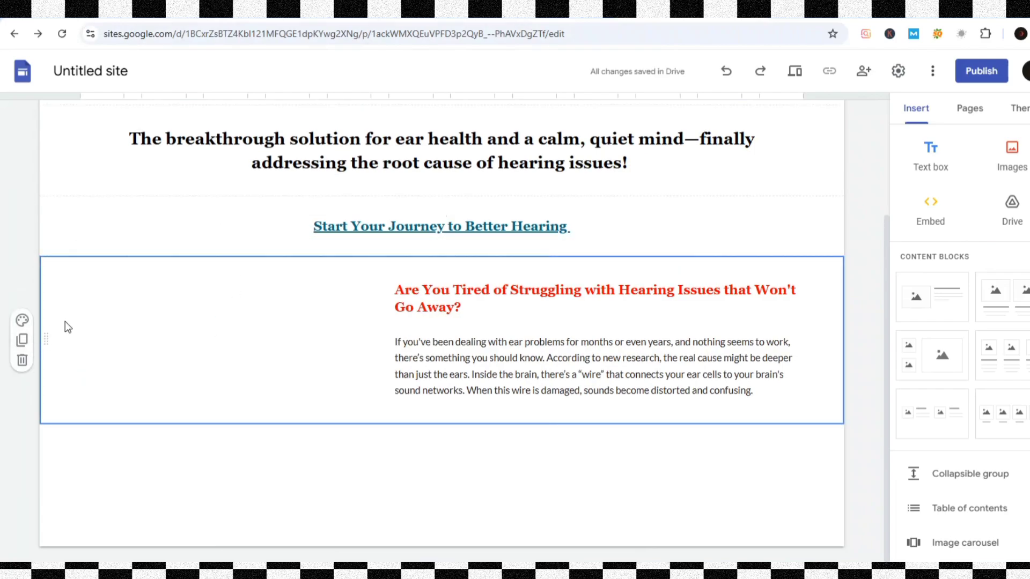
{"action": "key", "text": "ctrl+z"}
{"action": "key", "text": "ctrl+z"}
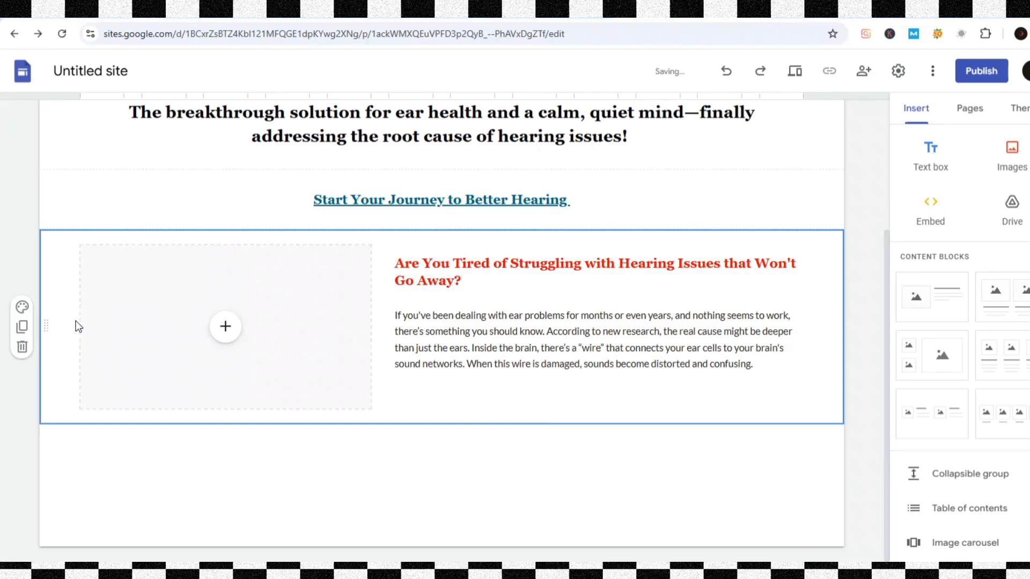
Upload the ear-doctor image from Downloads into the empty image placeholder beside the problem statement text
{"action": "left_click", "coordinate": [226, 329]}
{"action": "left_click", "coordinate": [252, 368]}
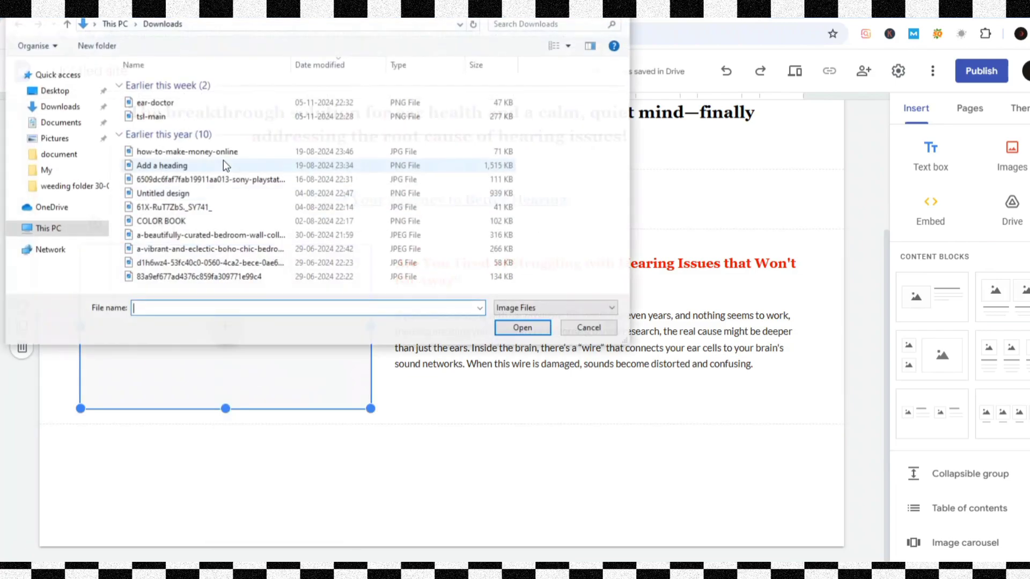
{"action": "left_click", "coordinate": [177, 105]}
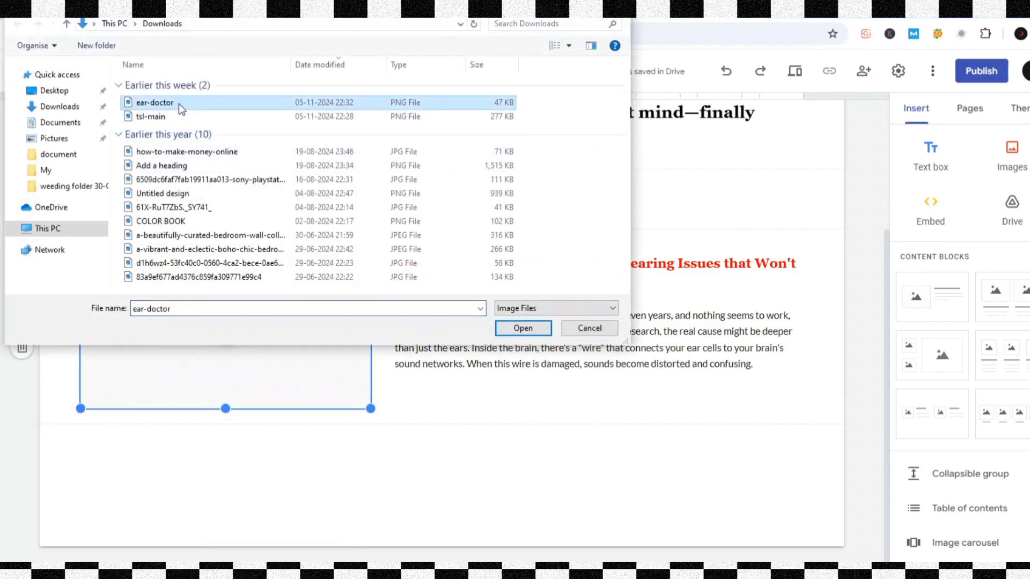
{"action": "left_click", "coordinate": [531, 328]}
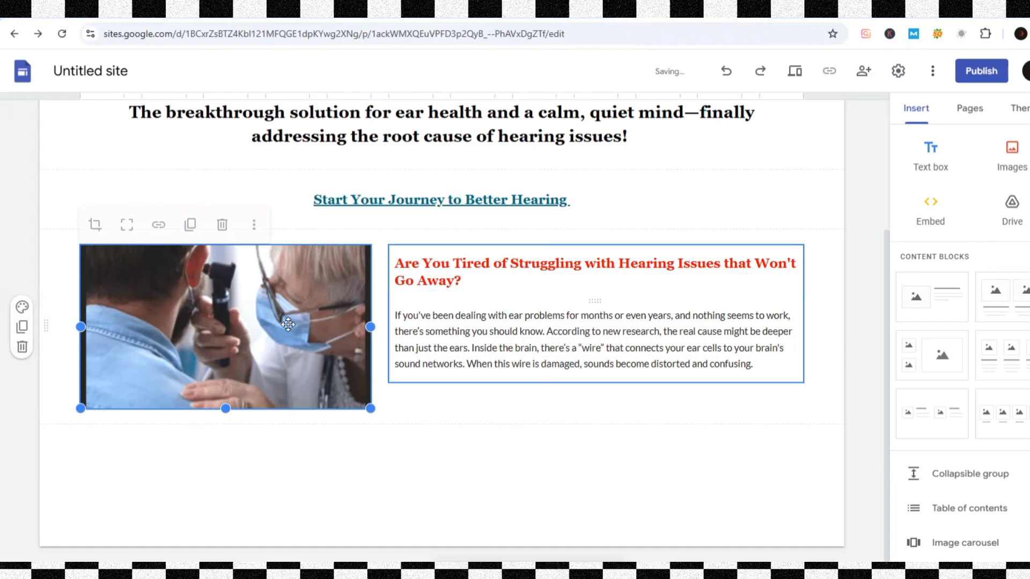
Adjust the position of the ear-doctor image within its crop frame
{"action": "double_click", "coordinate": [205, 300]}
{"action": "left_click_drag", "start_coordinate": [217, 309], "coordinate": [222, 343]}
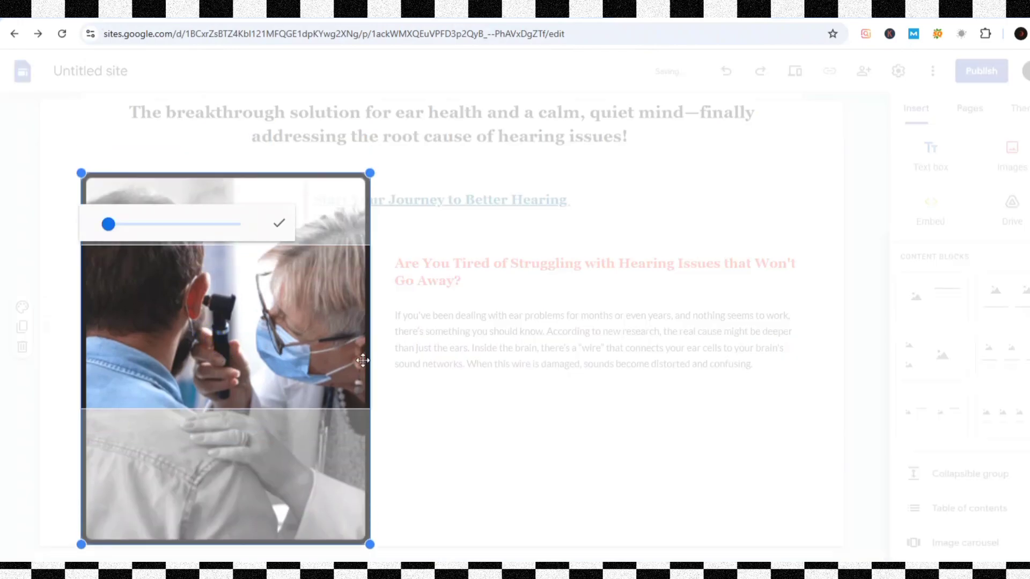
{"action": "left_click", "coordinate": [391, 388]}
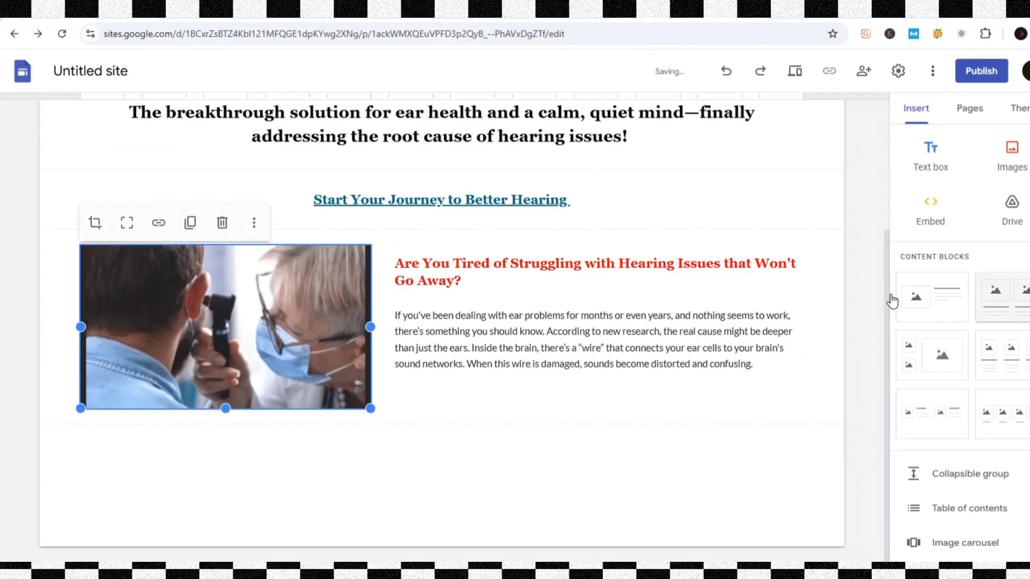
Insert another image-and-text block titled with ChatGPT's "Introducing a 100% Natural Solution for Lasting Ear Health" in the Sub-heading style
{"action": "left_click", "coordinate": [924, 291]}
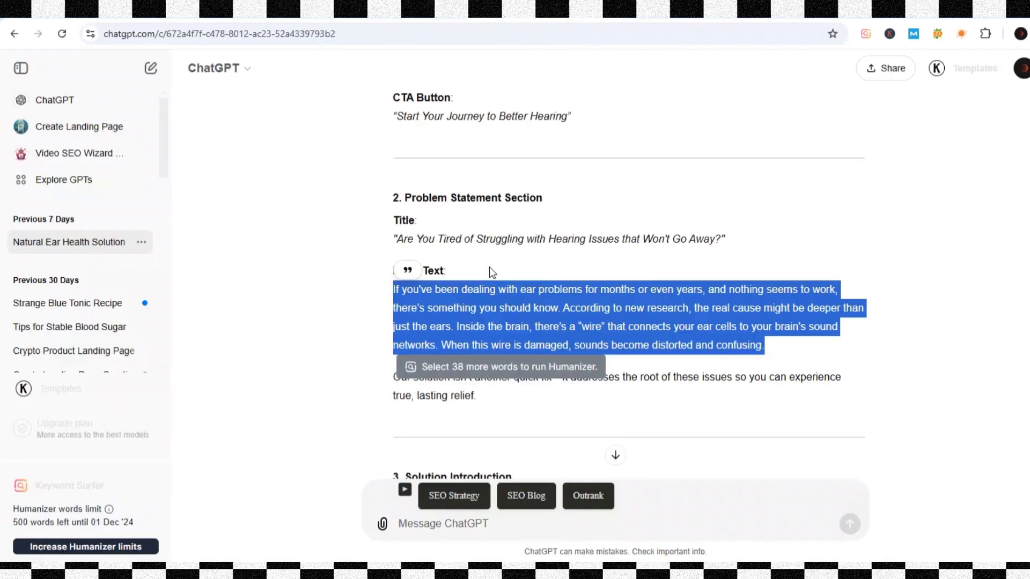
{"action": "scroll", "coordinate": [490, 266], "scroll_direction": "down", "scroll_amount": 3}
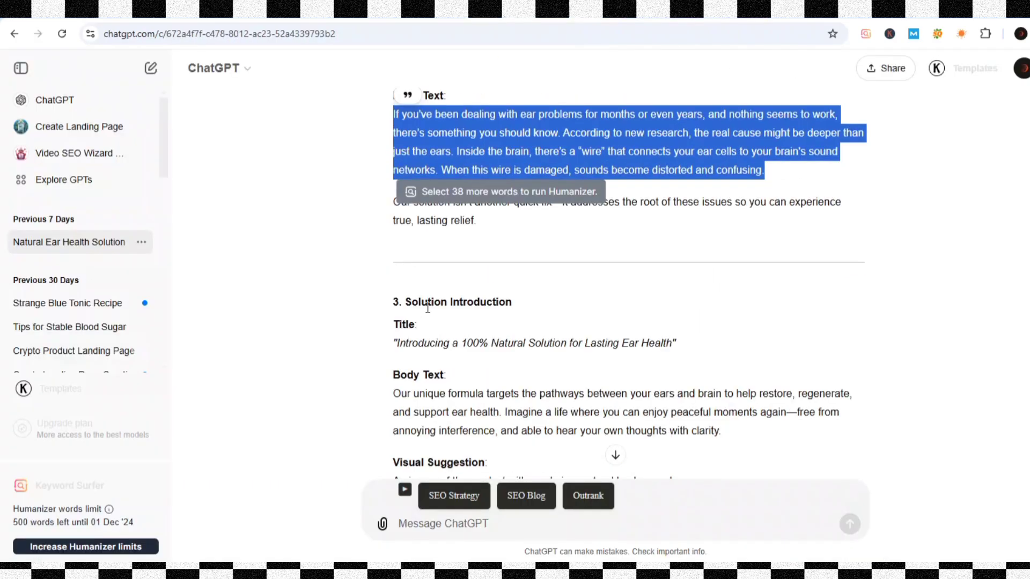
{"action": "mouse_move", "coordinate": [396, 343]}
{"action": "left_mouse_down"}
{"action": "mouse_move", "coordinate": [681, 346]}
{"action": "mouse_move", "coordinate": [686, 325]}
{"action": "left_mouse_up"}
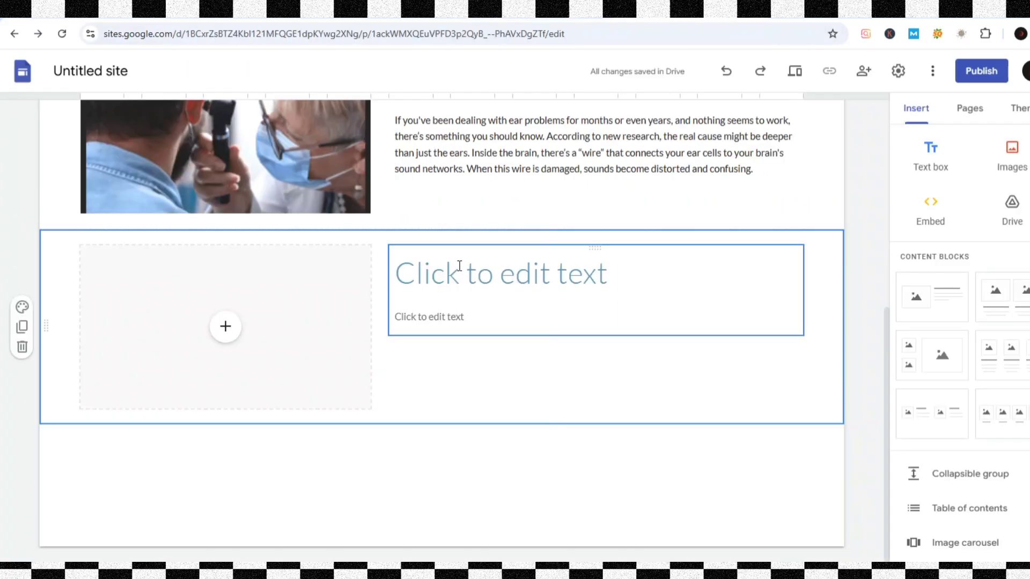
{"action": "left_click", "coordinate": [465, 269]}
{"action": "type", "text": "Introducing a 100% Natural Solution for Lasting Ear Health\""}
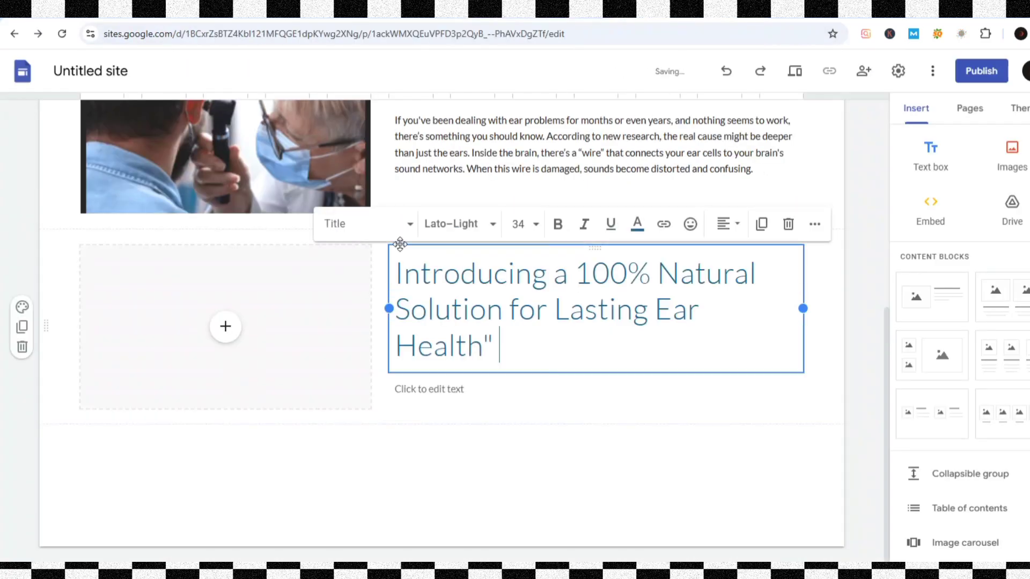
{"action": "left_click", "coordinate": [373, 236]}
{"action": "left_click", "coordinate": [360, 355]}
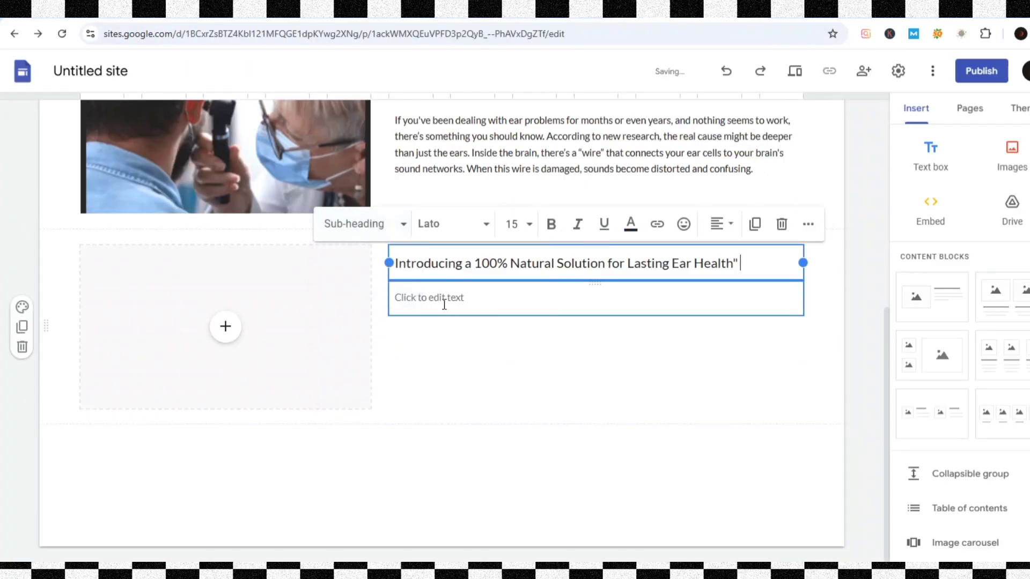
Try to apply the Georgia font, bold and red to the "Introducing a 100% Natural Solution" title
{"action": "left_click", "coordinate": [439, 238]}
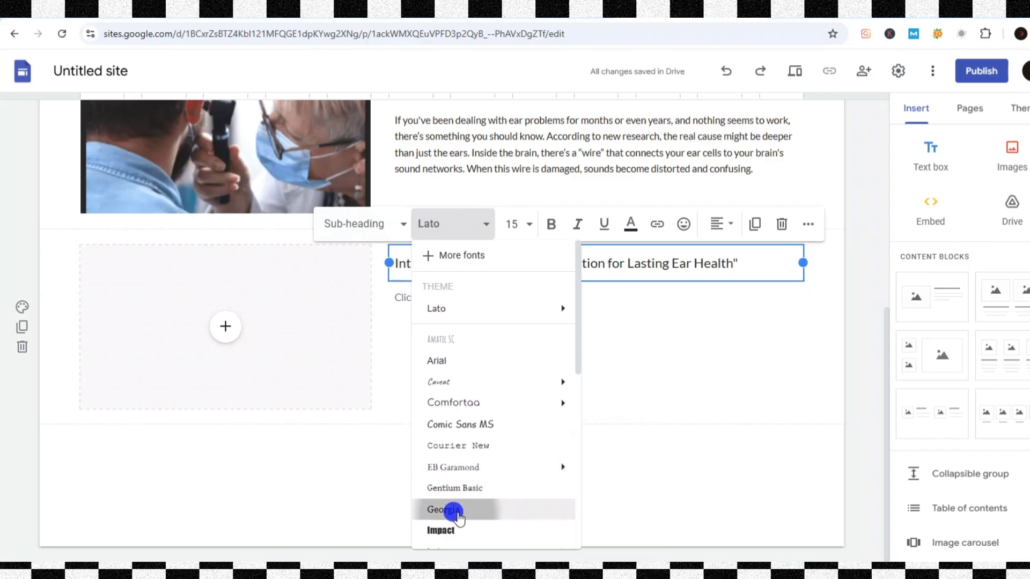
{"action": "left_click", "coordinate": [452, 514]}
{"action": "left_click", "coordinate": [548, 224]}
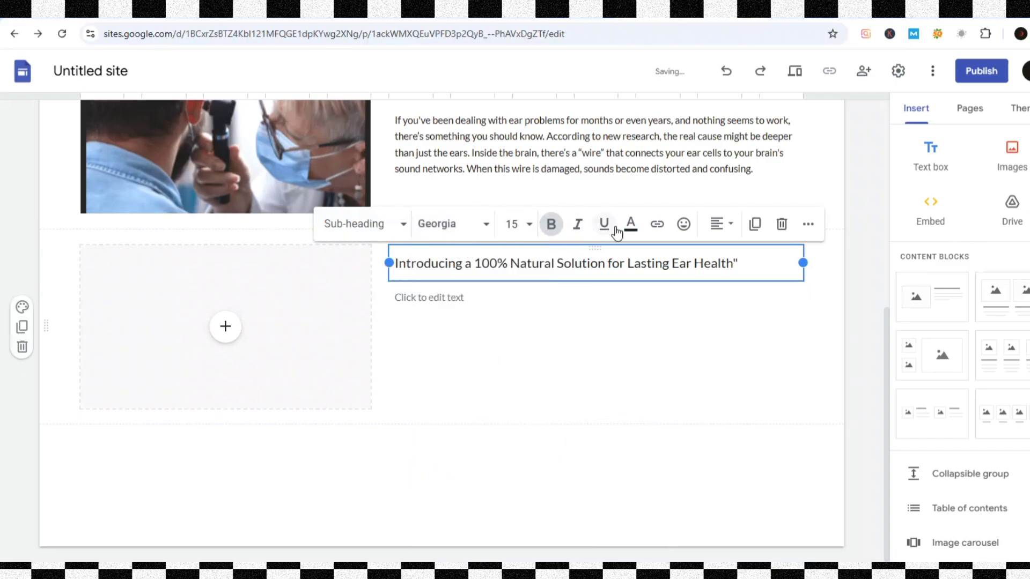
{"action": "left_click", "coordinate": [632, 226]}
{"action": "left_click", "coordinate": [596, 259]}
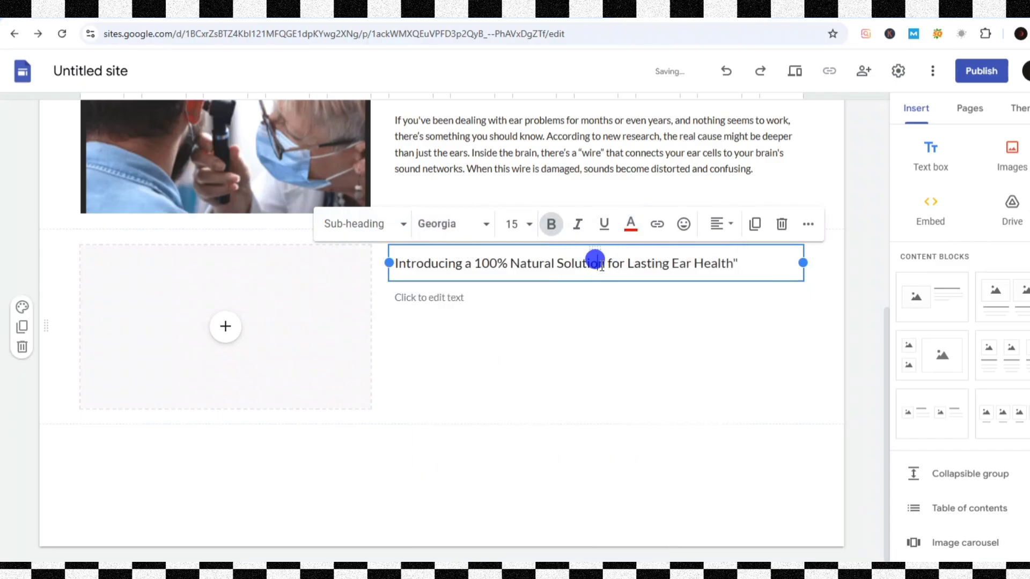
Select the whole "Introducing a 100% Natural Solution" title and make it bold and red
{"action": "triple_click", "coordinate": [602, 265]}
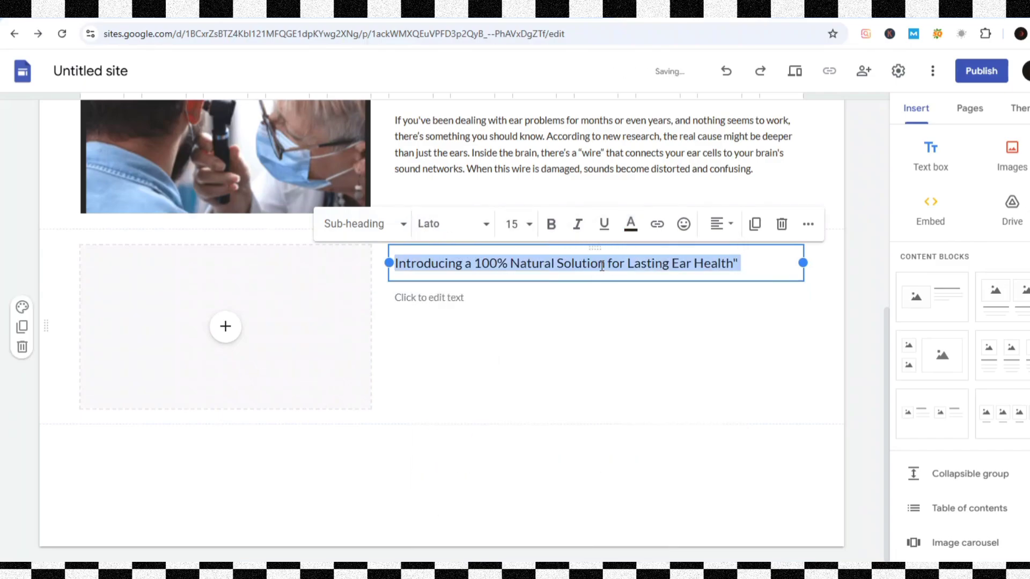
{"action": "left_click", "coordinate": [552, 226]}
{"action": "left_click", "coordinate": [630, 225]}
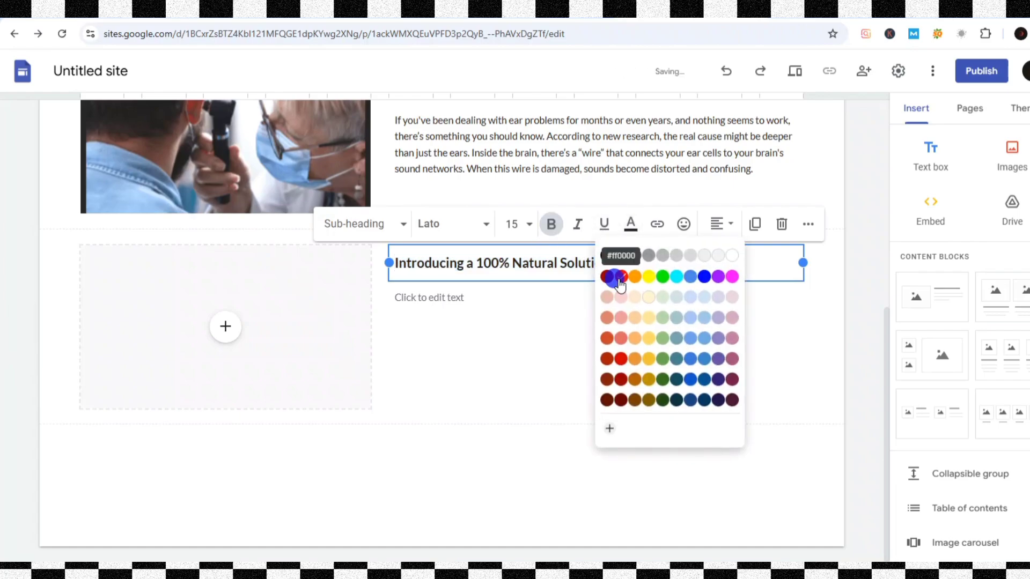
{"action": "left_click", "coordinate": [614, 277]}
Fill the body text under the "Introducing a 100% Natural Solution" title with ChatGPT's Solution Introduction paragraph
{"action": "left_click", "coordinate": [533, 294]}
{"action": "left_click", "coordinate": [537, 9]}
{"action": "scroll", "coordinate": [510, 324], "scroll_direction": "down", "scroll_amount": 2}
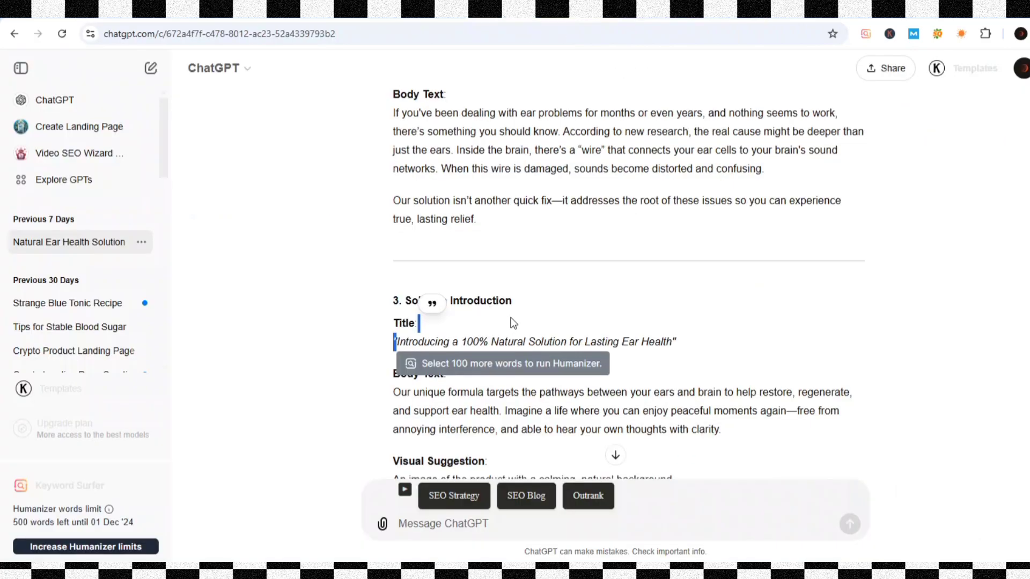
{"action": "left_click", "coordinate": [475, 301]}
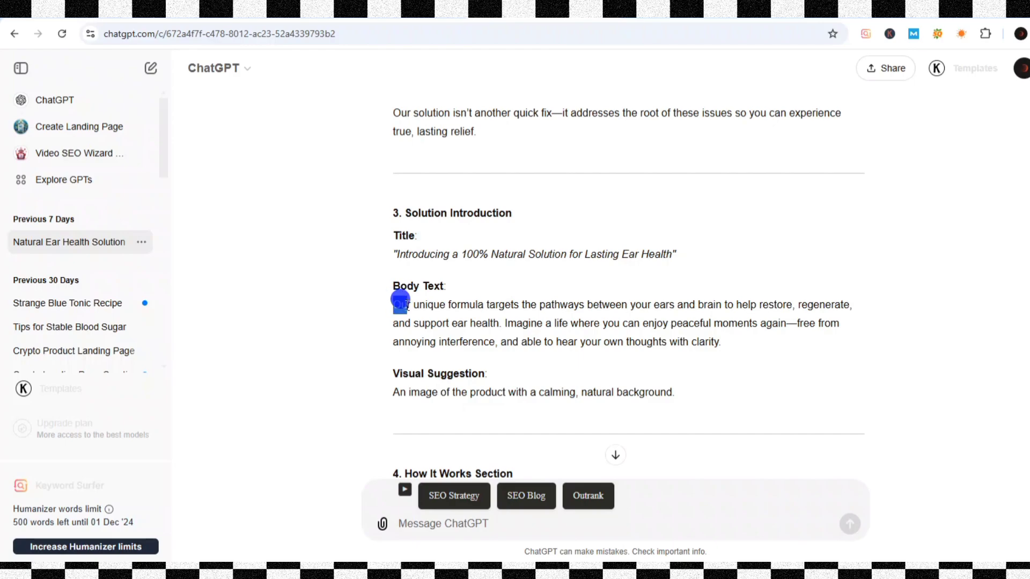
{"action": "left_click_drag", "start_coordinate": [400, 300], "coordinate": [737, 323]}
{"action": "key", "text": "ctrl+c"}
{"action": "left_click", "coordinate": [620, 15]}
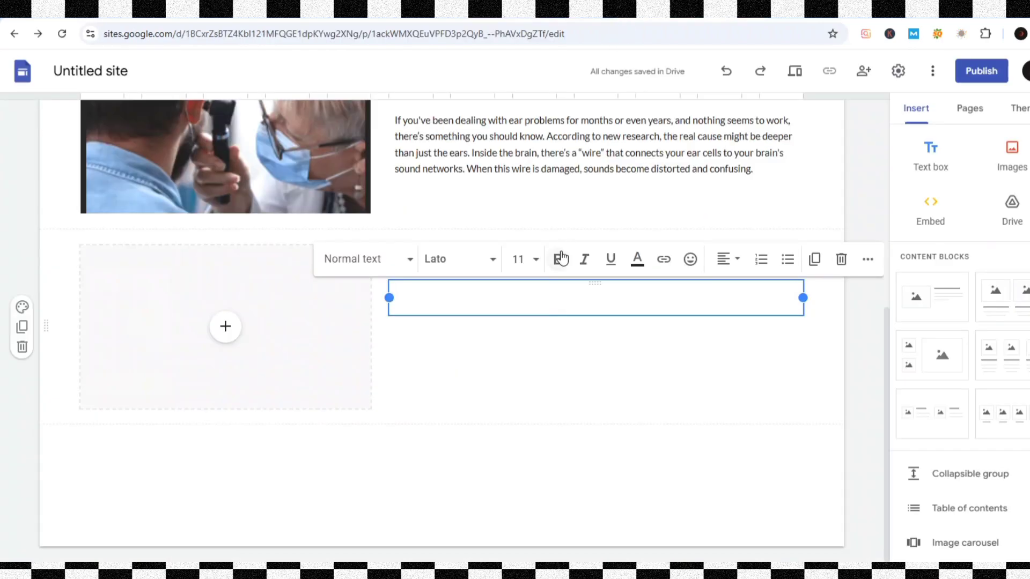
{"action": "key", "text": "ctrl+v"}
{"action": "left_click", "coordinate": [224, 325]}
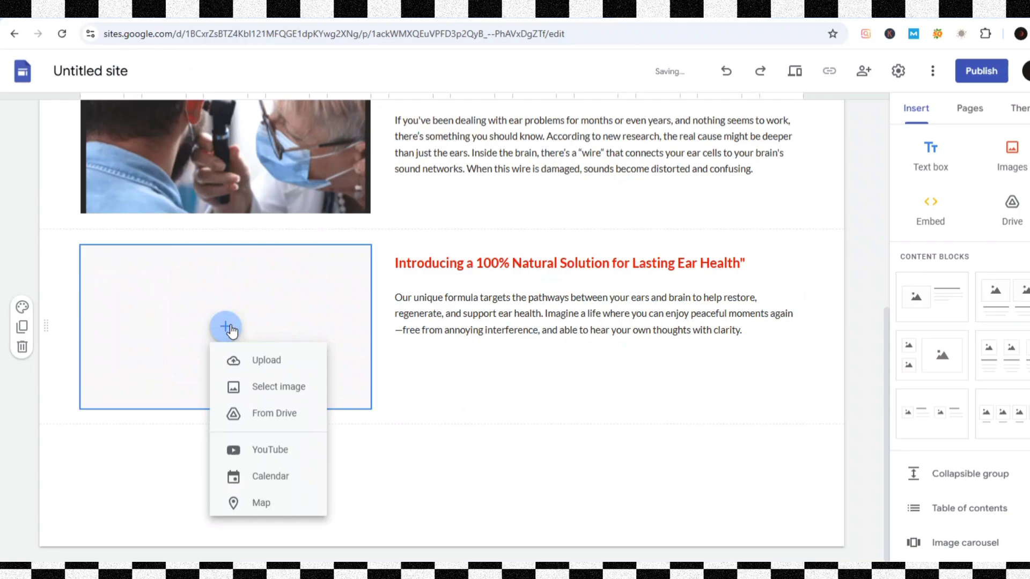
{"action": "left_click", "coordinate": [263, 361]}
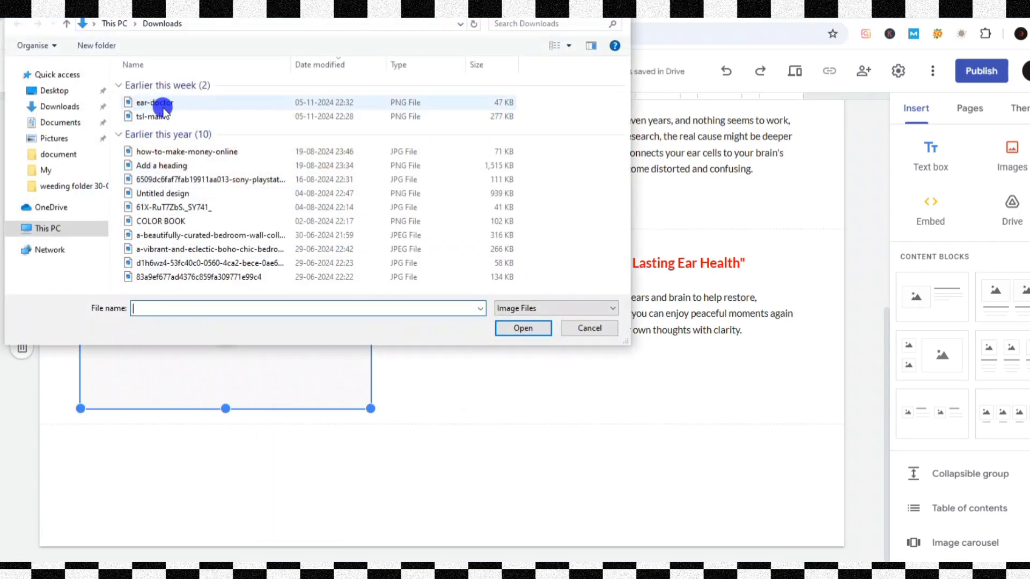
{"action": "left_click", "coordinate": [155, 102]}
{"action": "left_click", "coordinate": [499, 328]}
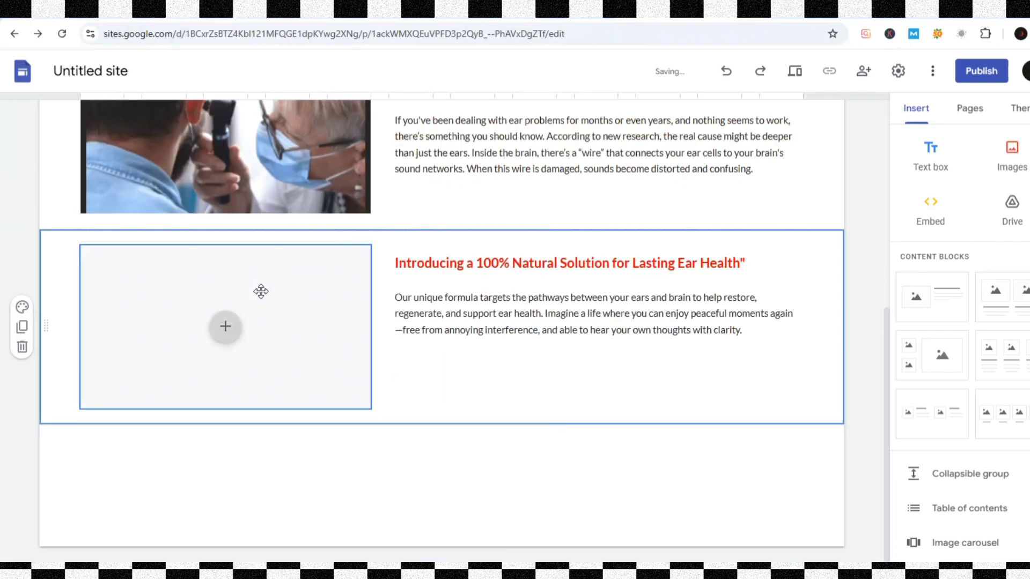
Upload the tsl-main image from Downloads into the empty placeholder beside the "Introducing a 100% Natural Solution" text
{"action": "left_click", "coordinate": [228, 330]}
{"action": "left_click", "coordinate": [279, 373]}
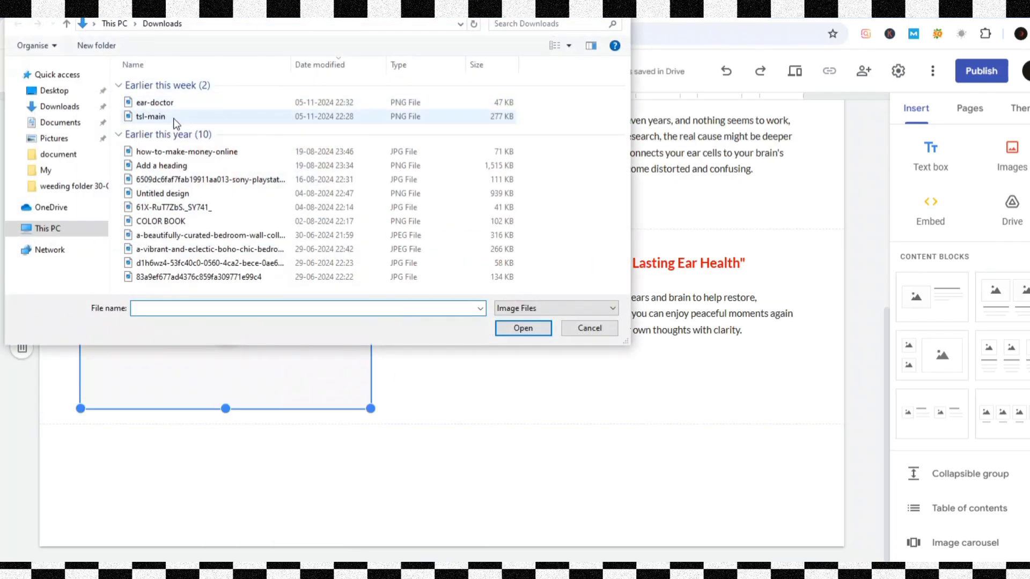
{"action": "left_click", "coordinate": [182, 117]}
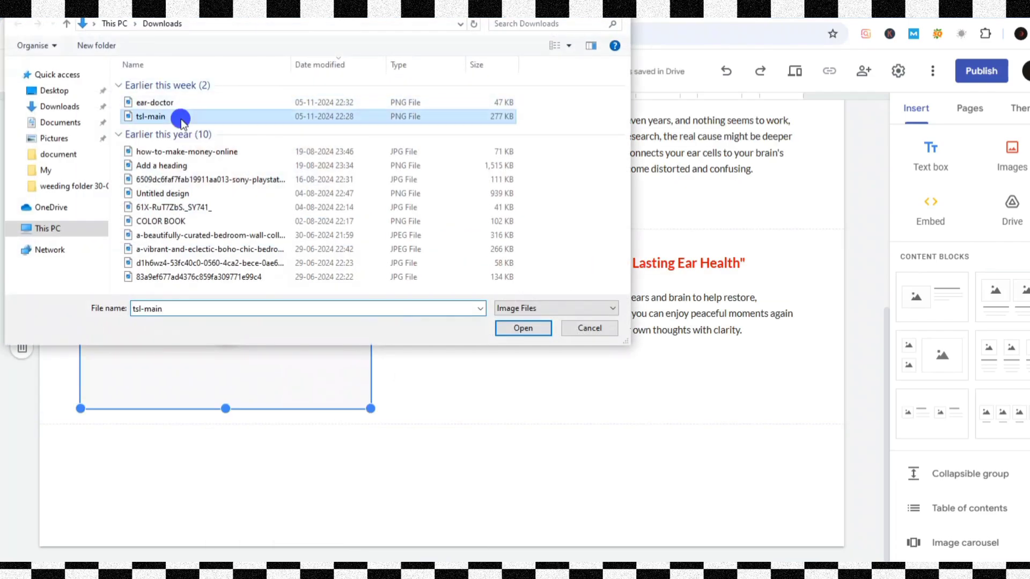
{"action": "left_click", "coordinate": [513, 328]}
Shift the Quietum Plus bottle image downward within its crop frame and review the blocks above it
{"action": "double_click", "coordinate": [240, 315]}
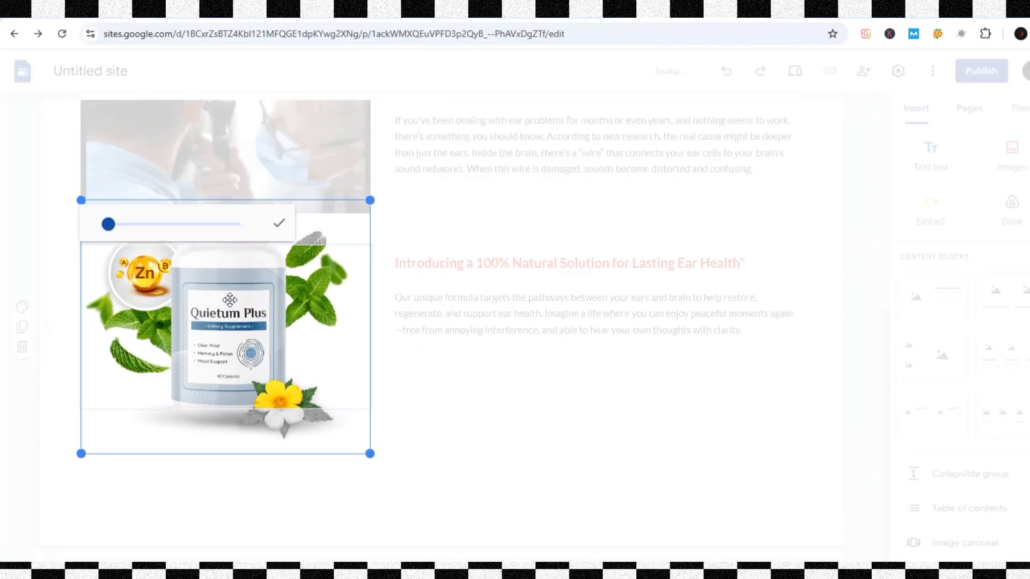
{"action": "left_click_drag", "start_coordinate": [229, 299], "coordinate": [231, 339]}
{"action": "left_click", "coordinate": [578, 409]}
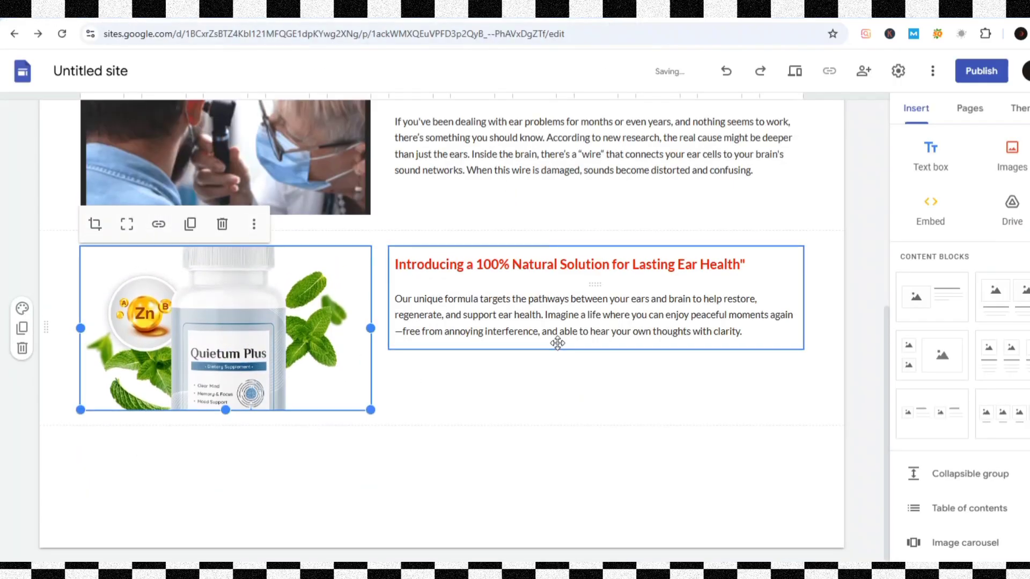
{"action": "scroll", "coordinate": [558, 343], "scroll_direction": "up", "scroll_amount": 6}
{"action": "scroll", "coordinate": [558, 343], "scroll_direction": "down", "scroll_amount": 3}
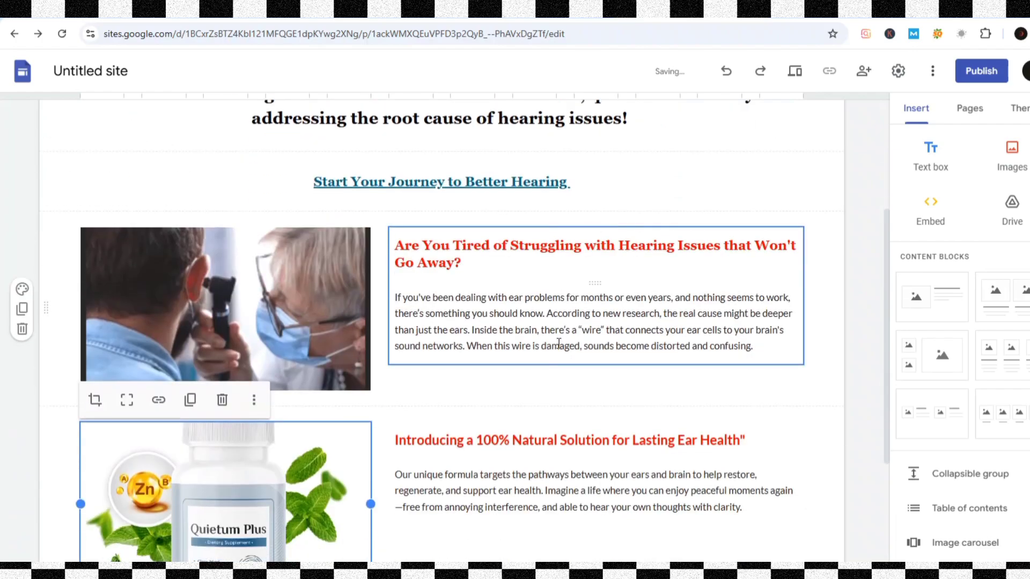
{"action": "scroll", "coordinate": [558, 343], "scroll_direction": "down", "scroll_amount": 3}
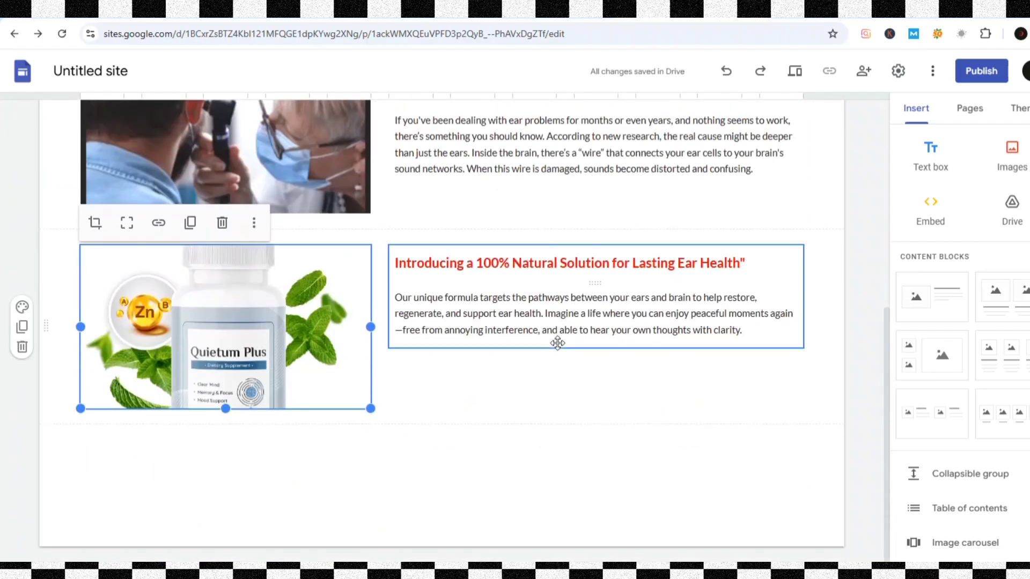
Insert a text box below the product block containing ChatGPT's How It Works title and Three-Step Process list
{"action": "left_click", "coordinate": [519, 10]}
{"action": "scroll", "coordinate": [465, 299], "scroll_direction": "down", "scroll_amount": 3}
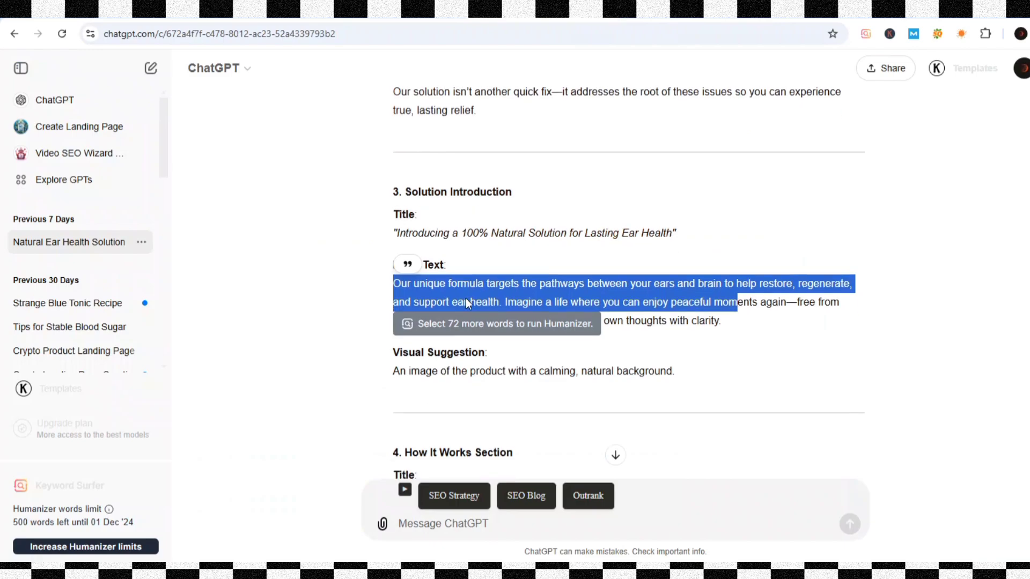
{"action": "scroll", "coordinate": [468, 310], "scroll_direction": "down", "scroll_amount": 2}
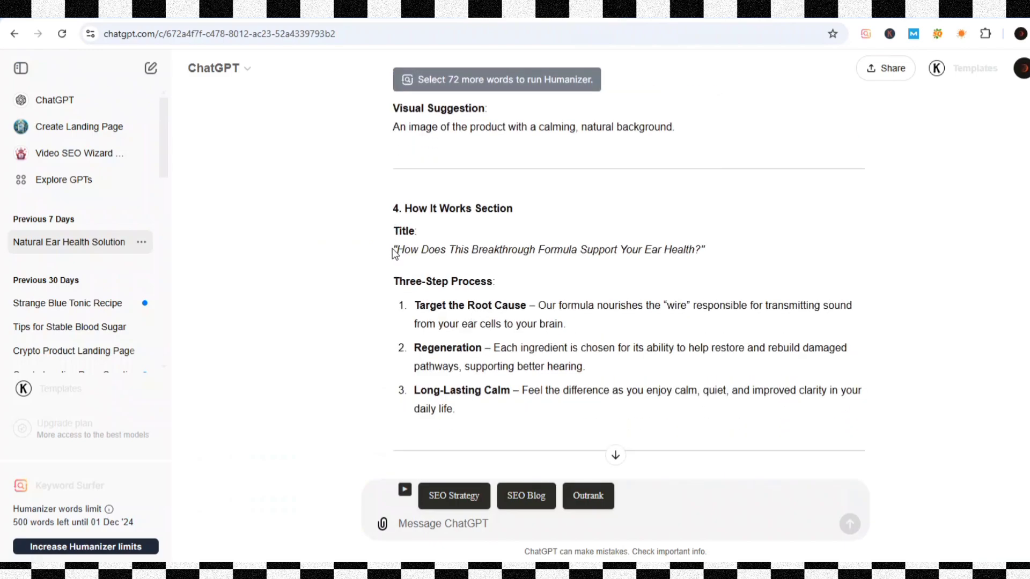
{"action": "left_click_drag", "start_coordinate": [395, 249], "coordinate": [552, 349]}
{"action": "key", "text": "ctrl+c"}
{"action": "left_click", "coordinate": [667, 9]}
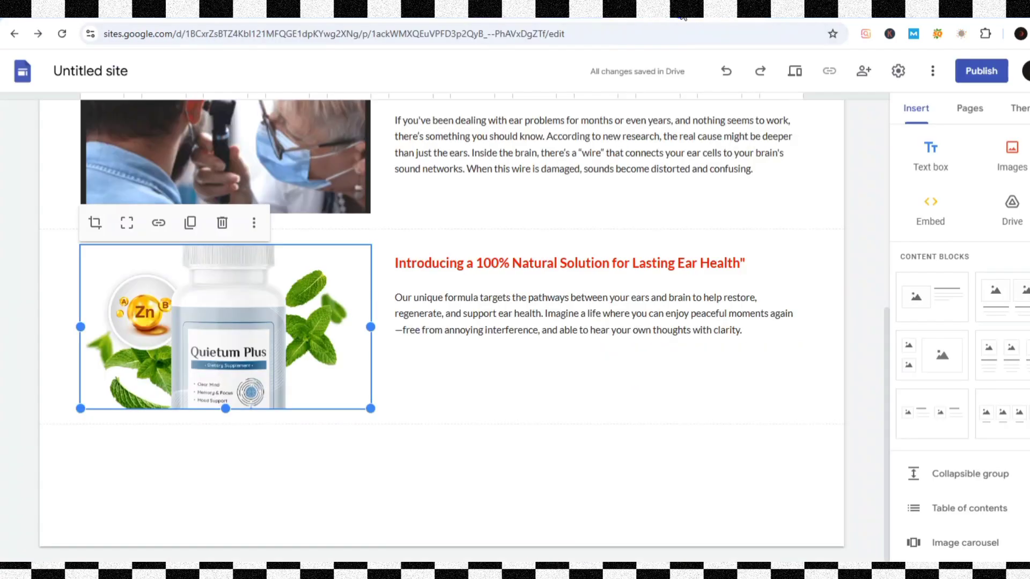
{"action": "left_click", "coordinate": [930, 153]}
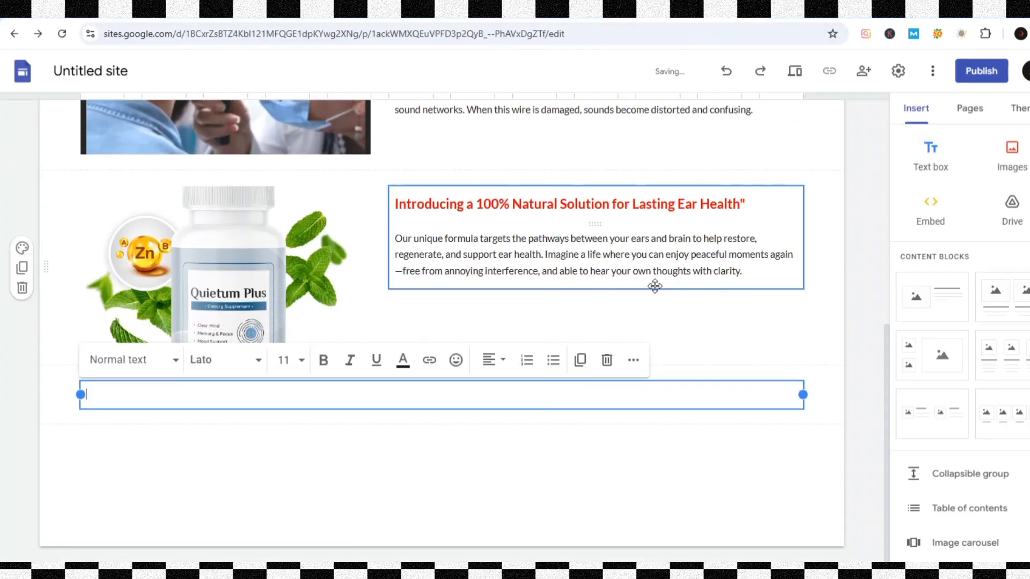
{"action": "key", "text": "ctrl+v"}
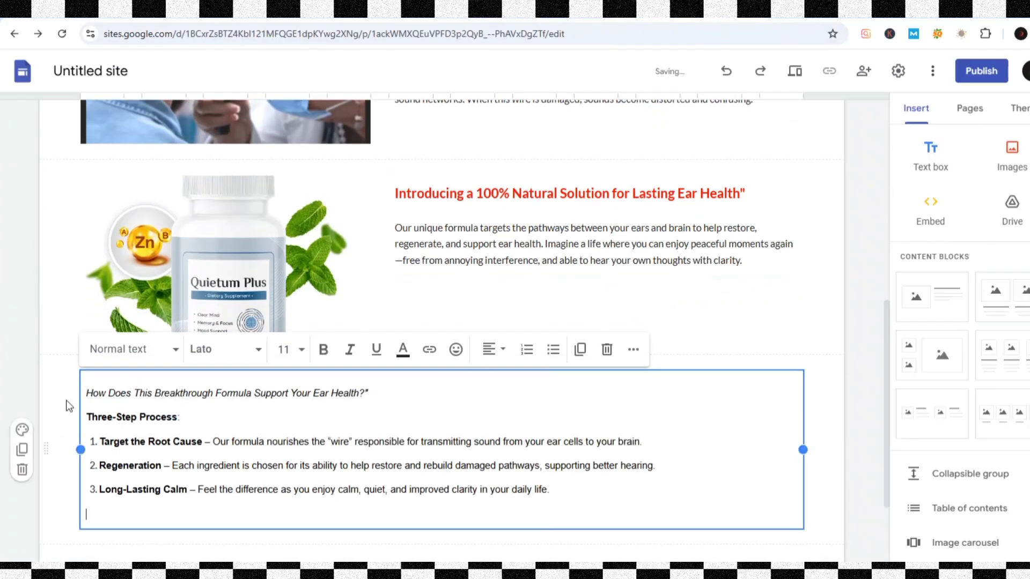
Format the "How Does This Breakthrough Formula Support Your Ear Health?" line as a bold red Heading
{"action": "left_click_drag", "start_coordinate": [87, 394], "coordinate": [367, 393]}
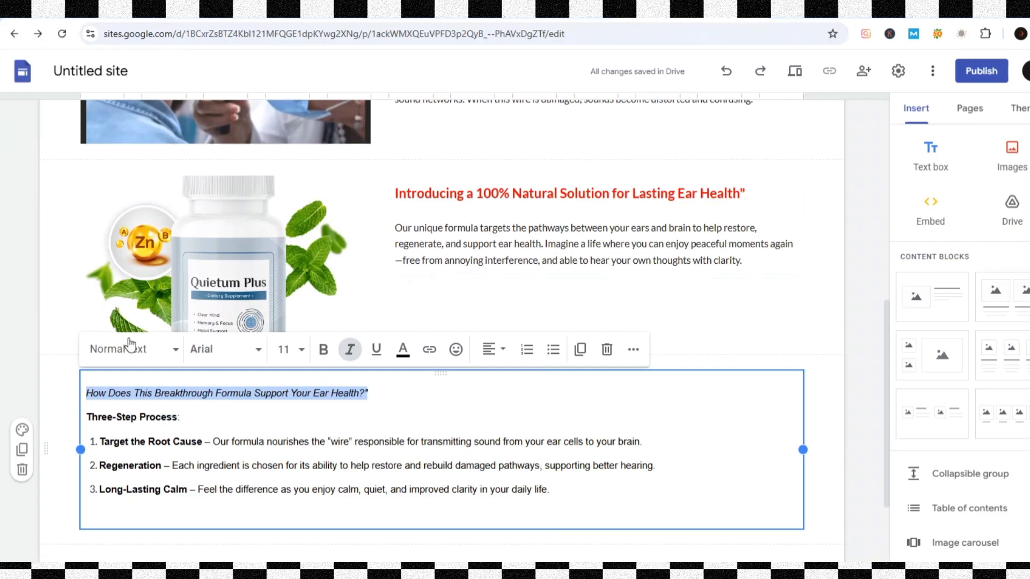
{"action": "left_click", "coordinate": [143, 356]}
{"action": "left_click", "coordinate": [131, 449]}
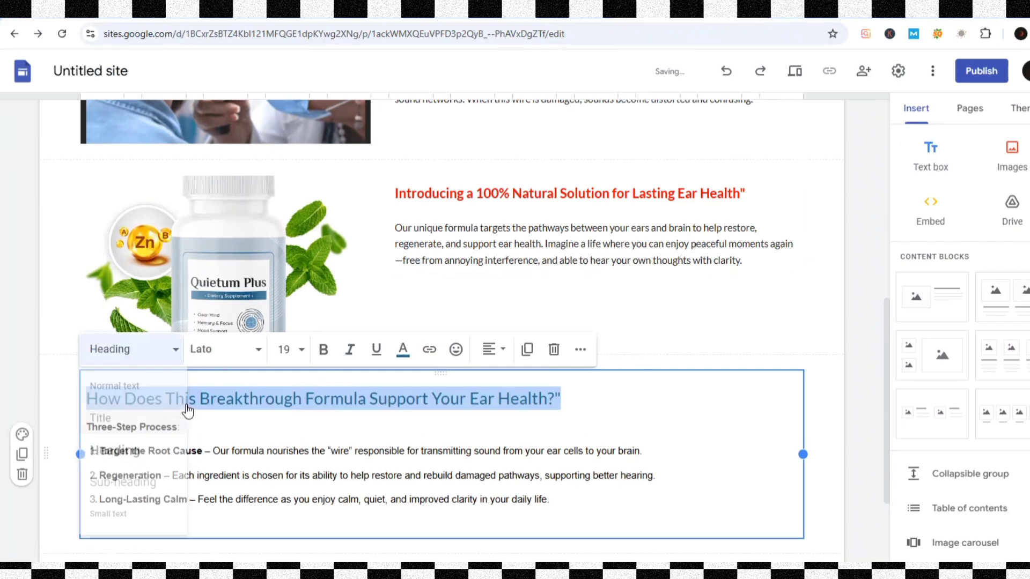
{"action": "left_click", "coordinate": [320, 355]}
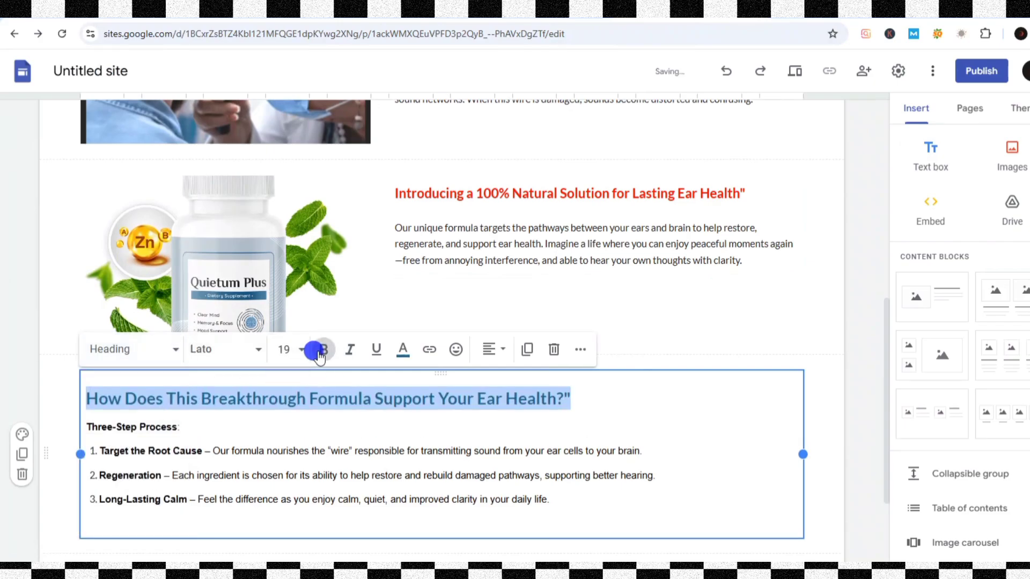
{"action": "left_click", "coordinate": [400, 352]}
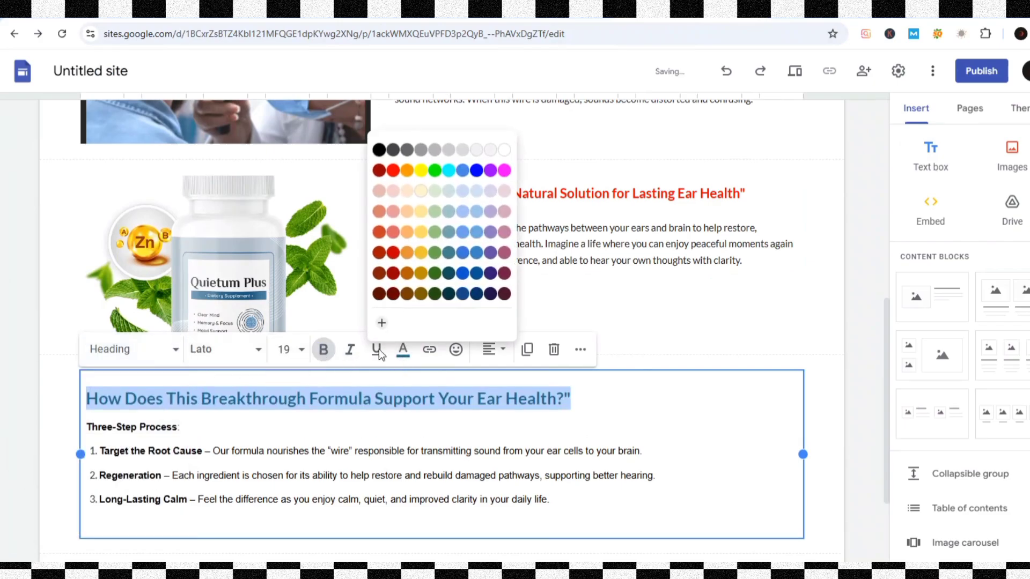
{"action": "left_click", "coordinate": [393, 171]}
Append ChatGPT's Benefits Section title and List of Benefits on a new line below the three-step list
{"action": "left_click", "coordinate": [558, 482]}
{"action": "key", "text": "Return"}
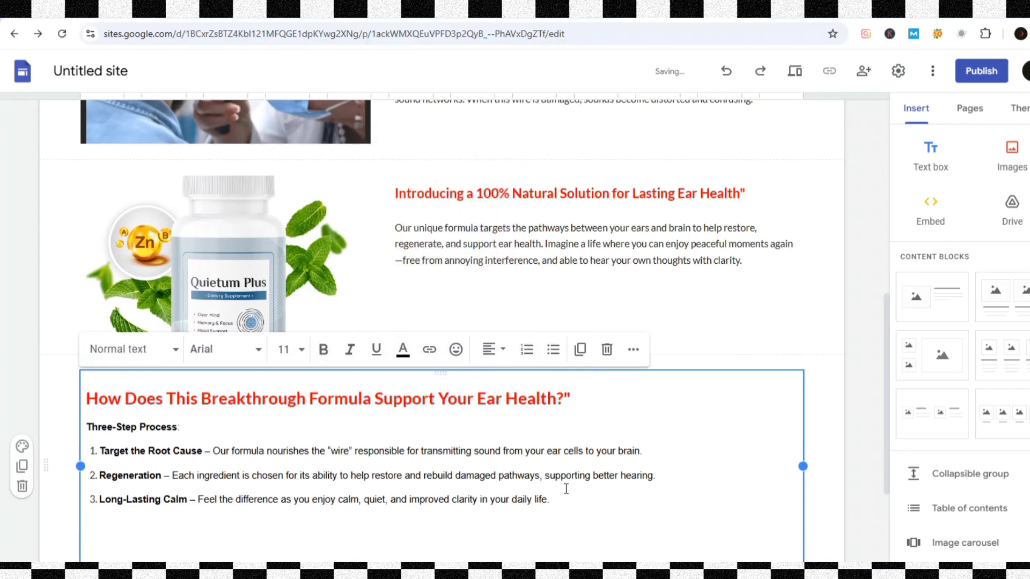
{"action": "left_click", "coordinate": [574, 9]}
{"action": "scroll", "coordinate": [557, 324], "scroll_direction": "down", "scroll_amount": 3}
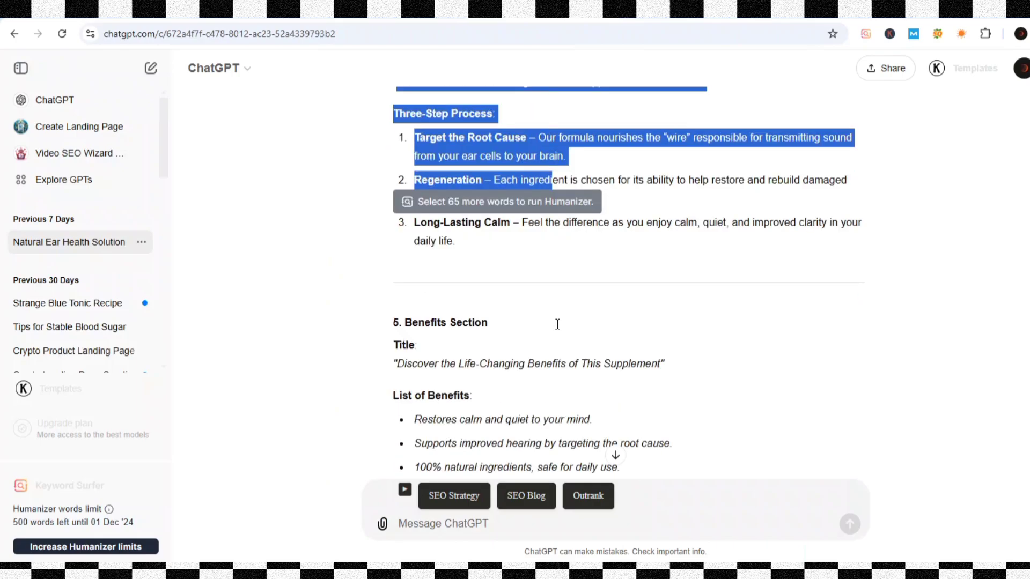
{"action": "scroll", "coordinate": [479, 331], "scroll_direction": "down", "scroll_amount": 2}
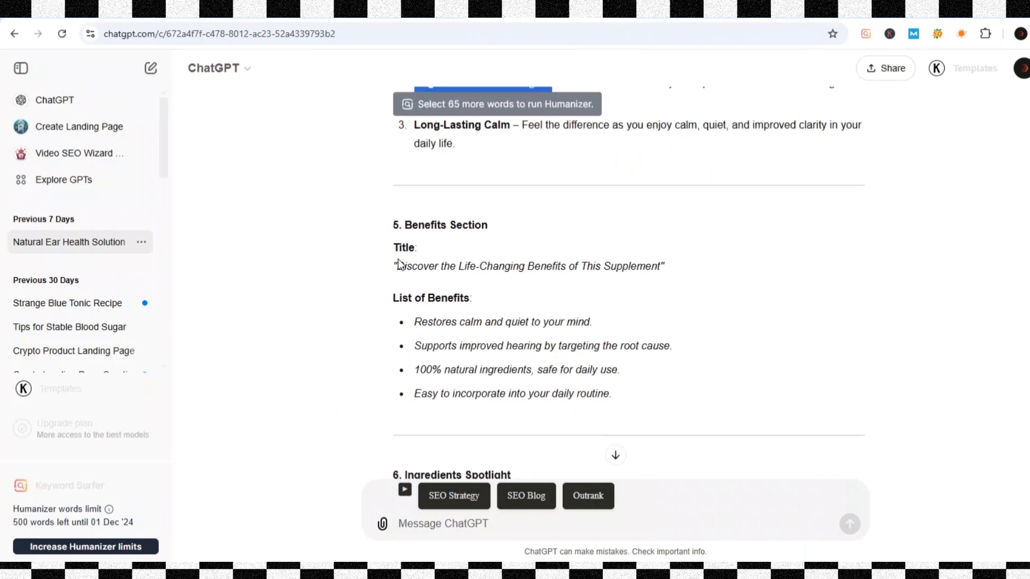
{"action": "left_click_drag", "start_coordinate": [391, 258], "coordinate": [607, 414]}
{"action": "key", "text": "ctrl+c"}
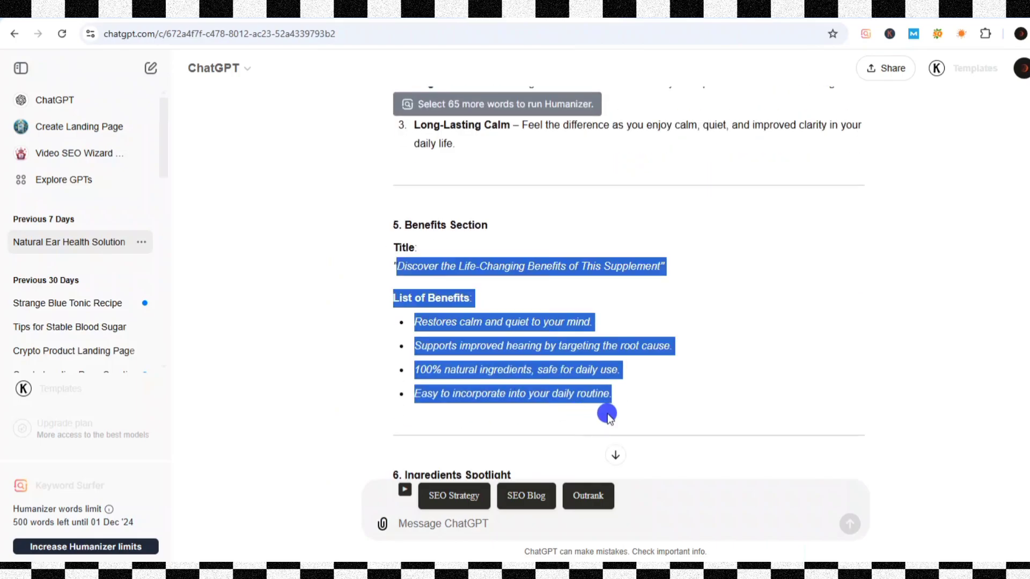
{"action": "left_click", "coordinate": [782, 10]}
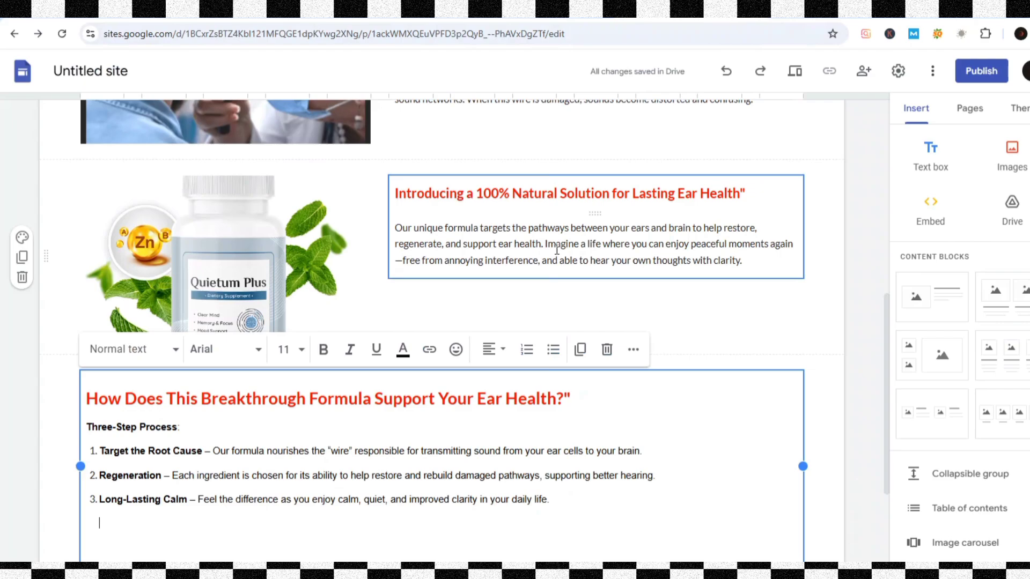
{"action": "key", "text": "ctrl+v"}
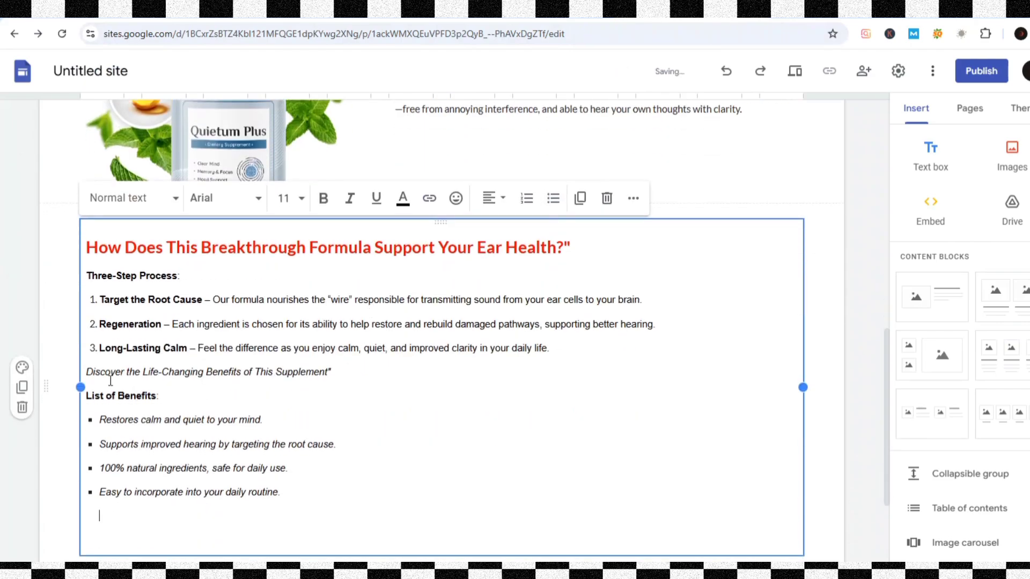
Format the "Discover the Life-Changing Benefits of This Supplement" line as a bold red Heading
{"action": "left_click_drag", "start_coordinate": [87, 371], "coordinate": [331, 373]}
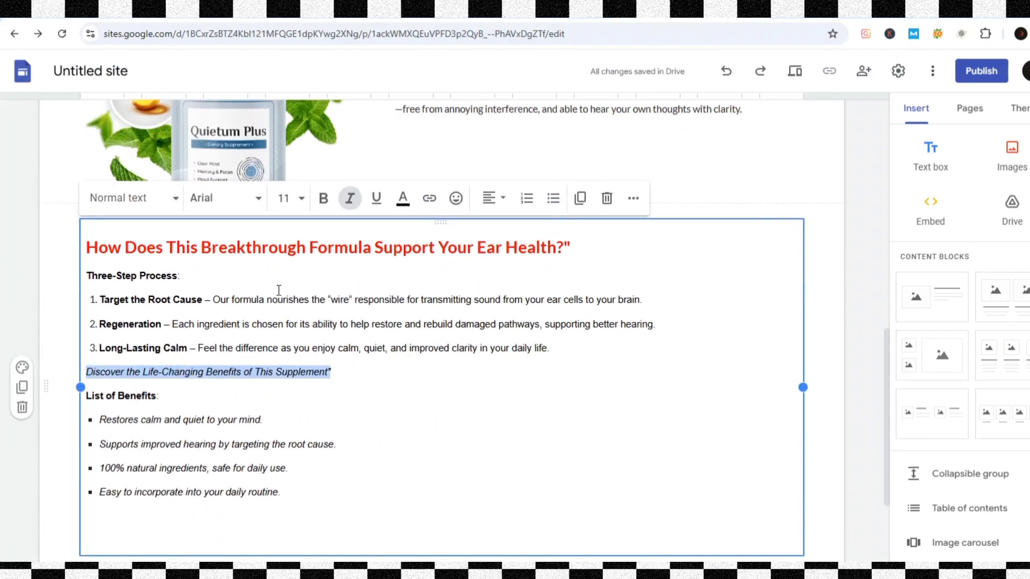
{"action": "left_click", "coordinate": [150, 211]}
{"action": "left_click", "coordinate": [166, 297]}
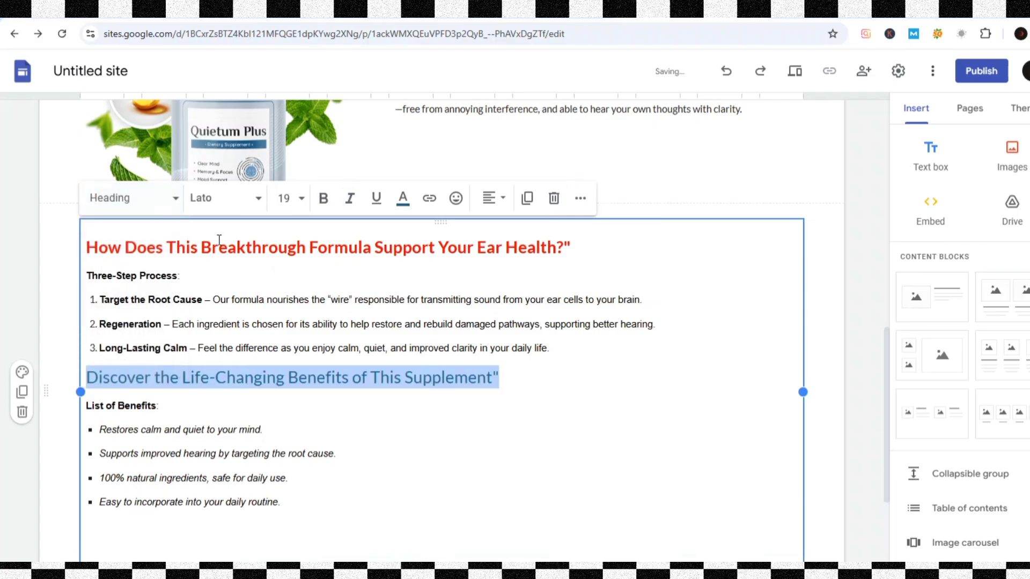
{"action": "left_click", "coordinate": [249, 207]}
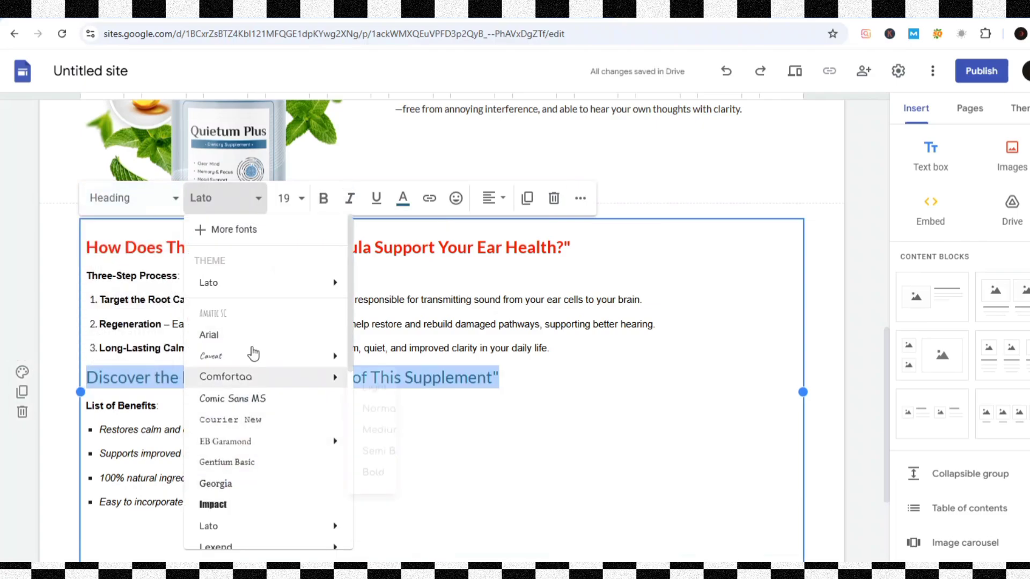
{"action": "left_click", "coordinate": [323, 199]}
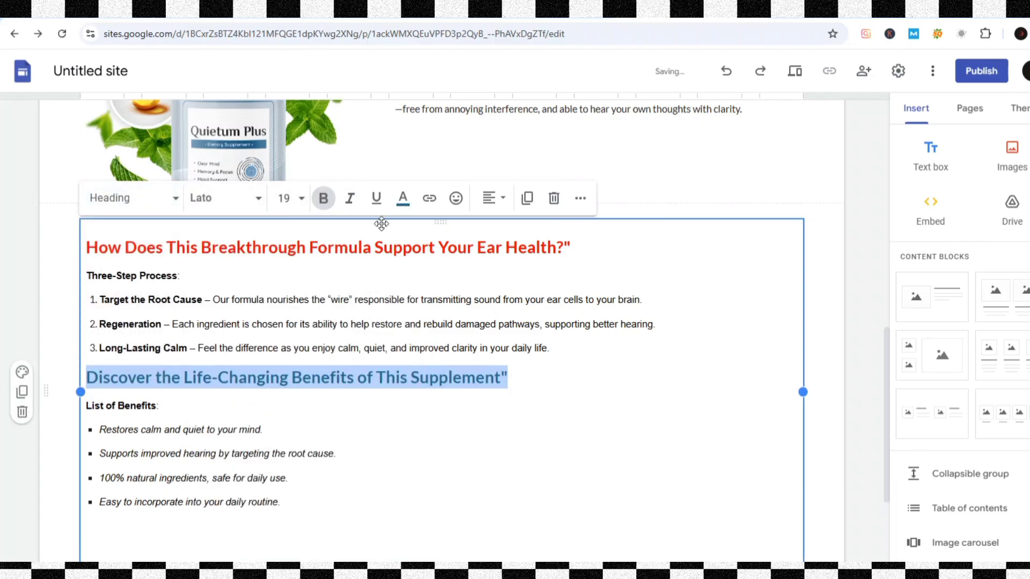
{"action": "left_click", "coordinate": [403, 198]}
{"action": "left_click", "coordinate": [390, 246]}
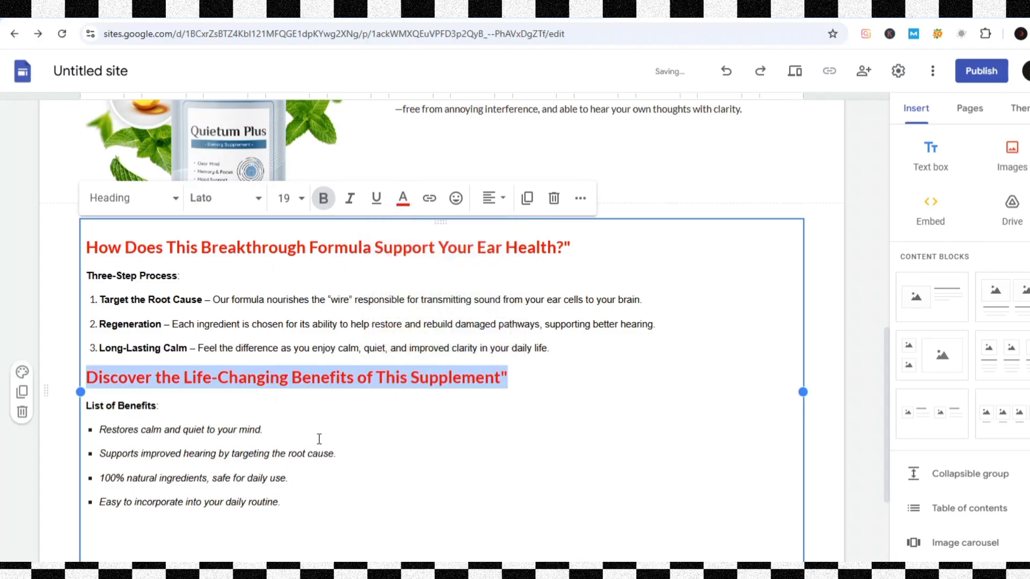
Append ChatGPT's Ingredients Spotlight title, body text and ingredient list on a new line below the list of benefits
{"action": "left_click", "coordinate": [333, 498]}
{"action": "key", "text": "Return"}
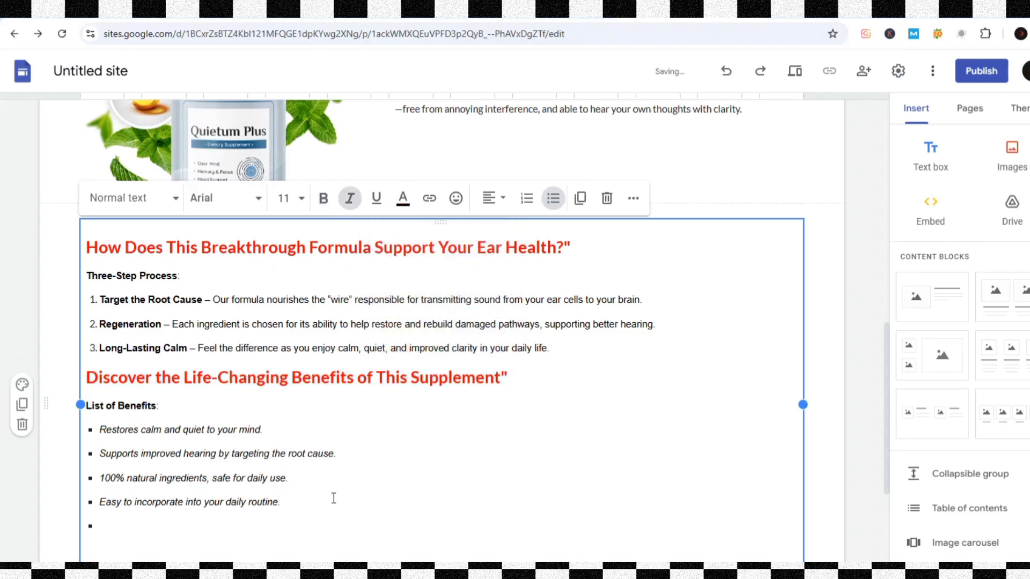
{"action": "left_click", "coordinate": [526, 20]}
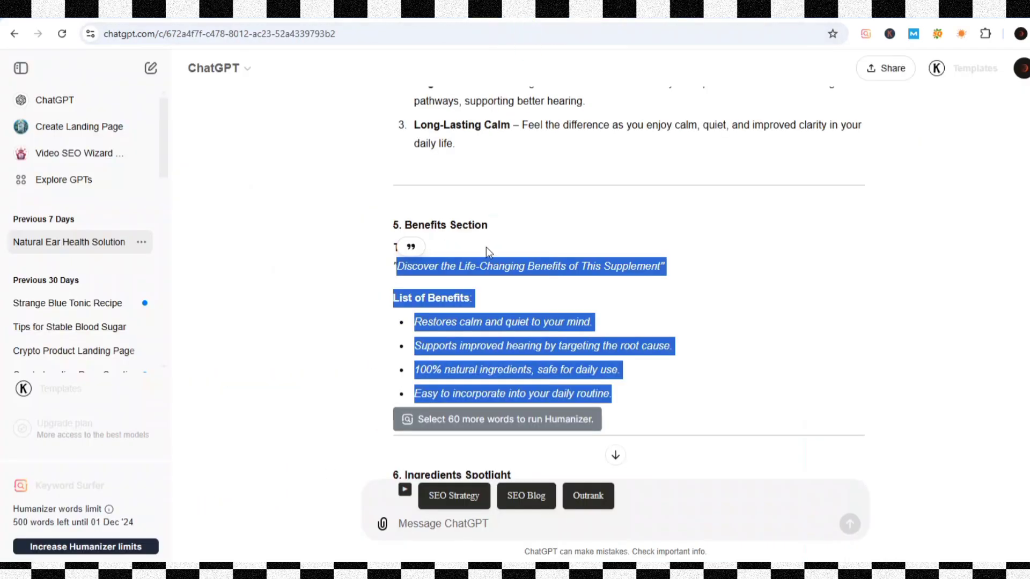
{"action": "scroll", "coordinate": [485, 249], "scroll_direction": "down", "scroll_amount": 5}
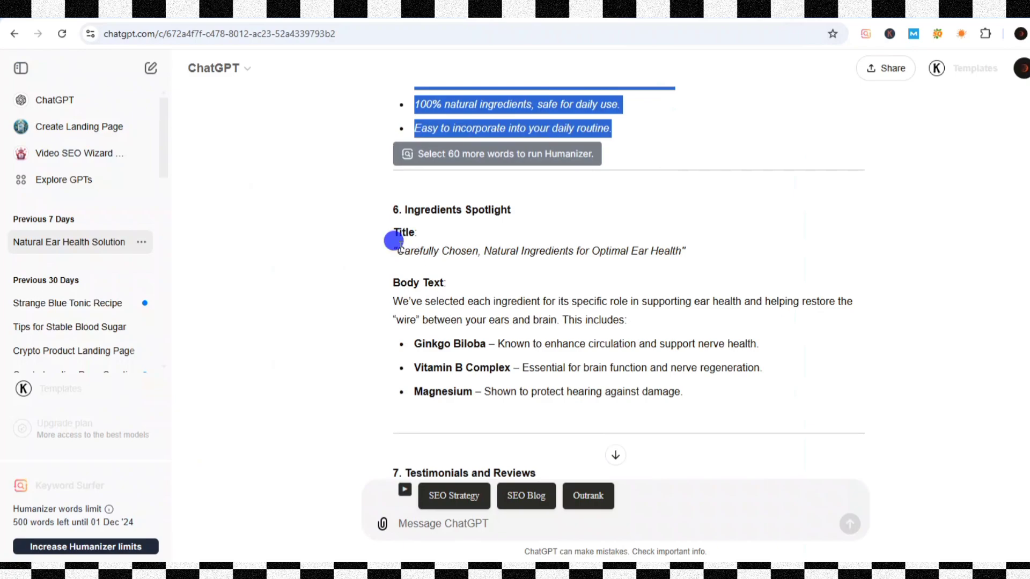
{"action": "left_click_drag", "start_coordinate": [394, 240], "coordinate": [704, 402]}
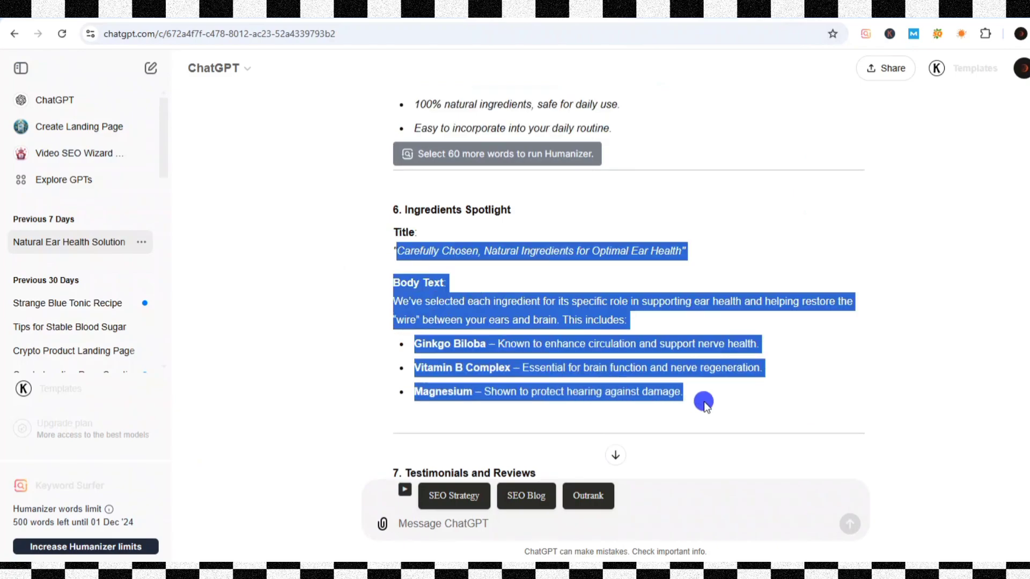
{"action": "key", "text": "ctrl+c"}
{"action": "left_click", "coordinate": [397, 20]}
{"action": "key", "text": "ctrl+v"}
{"action": "scroll", "coordinate": [223, 363], "scroll_direction": "down", "scroll_amount": 3}
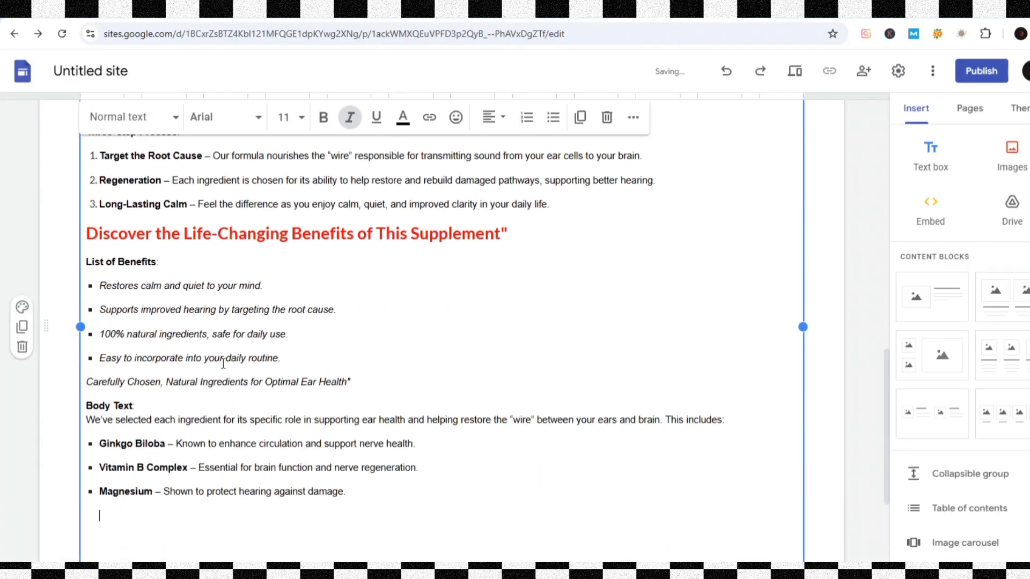
Delete the "Body Text" label above the ingredients paragraph and leave a blank line below the ingredients title
{"action": "left_click_drag", "start_coordinate": [86, 401], "coordinate": [138, 399]}
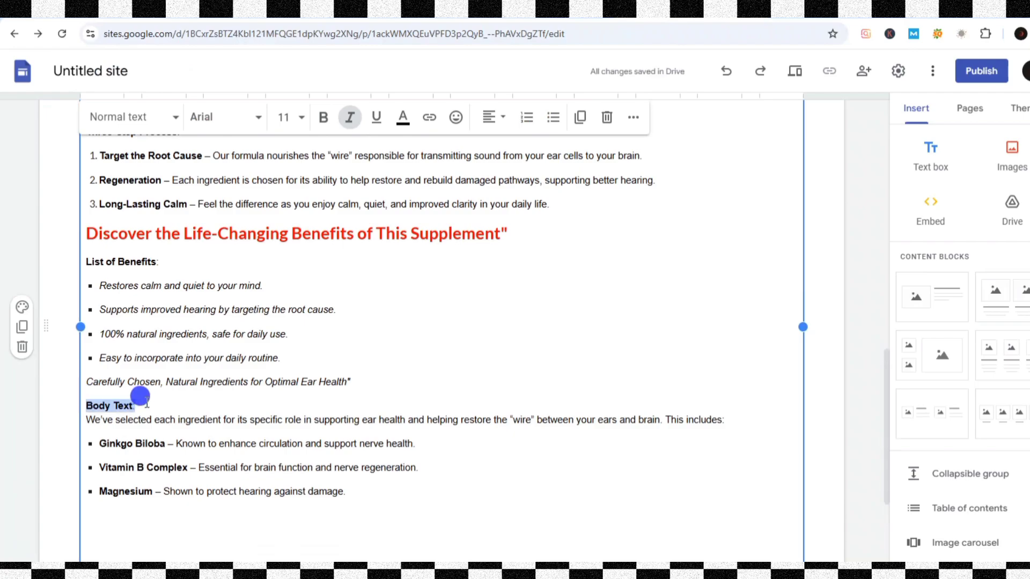
{"action": "key", "text": "BackSpace"}
{"action": "key", "text": "BackSpace"}
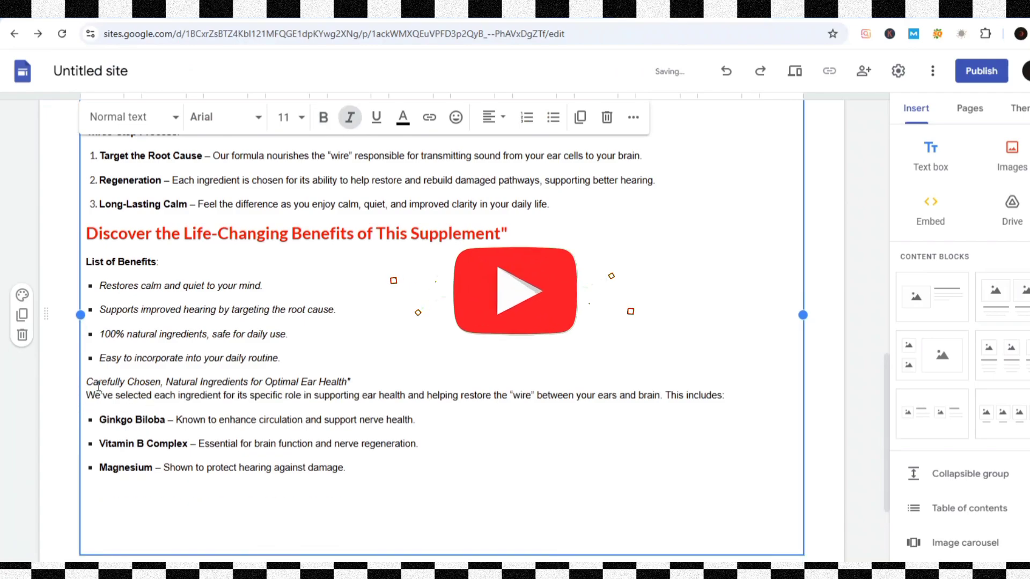
{"action": "key", "text": "Return"}
Format the "Carefully Chosen, Natural Ingredients for Optimal Ear Health" line as a bold red Heading
{"action": "left_click_drag", "start_coordinate": [86, 380], "coordinate": [352, 382]}
{"action": "left_click", "coordinate": [152, 120]}
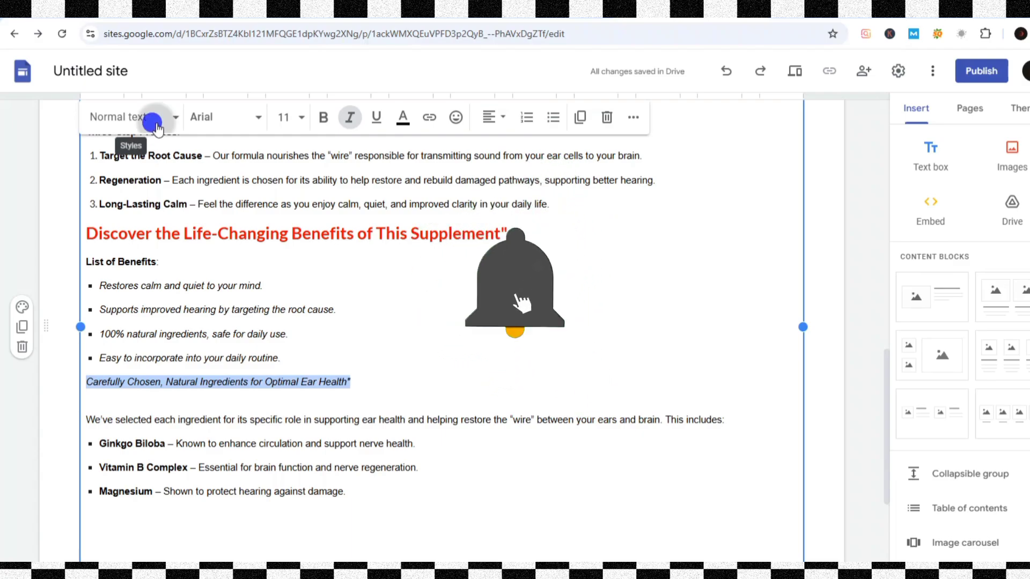
{"action": "left_click", "coordinate": [115, 218]}
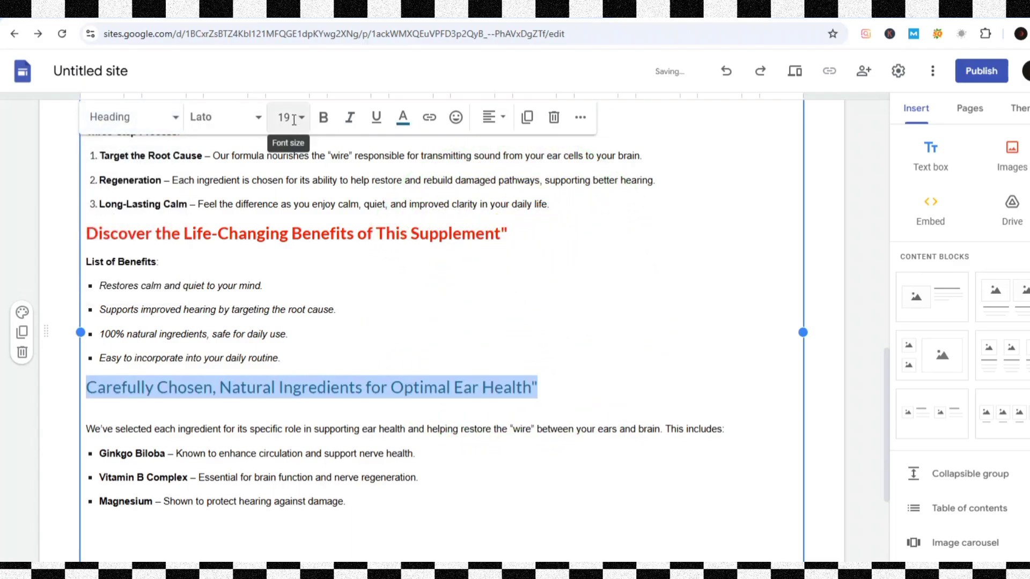
{"action": "left_click", "coordinate": [324, 116]}
{"action": "left_click", "coordinate": [402, 116]}
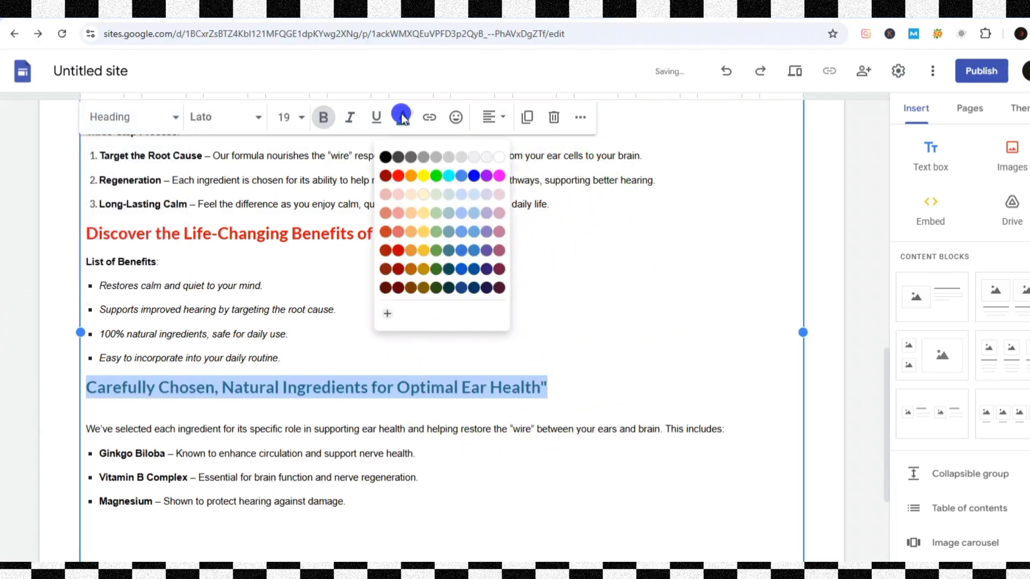
{"action": "left_click", "coordinate": [398, 175]}
Append ChatGPT's Testimonials and Reviews title and Customer Testimonials on a new line below the Magnesium item
{"action": "left_click", "coordinate": [418, 501]}
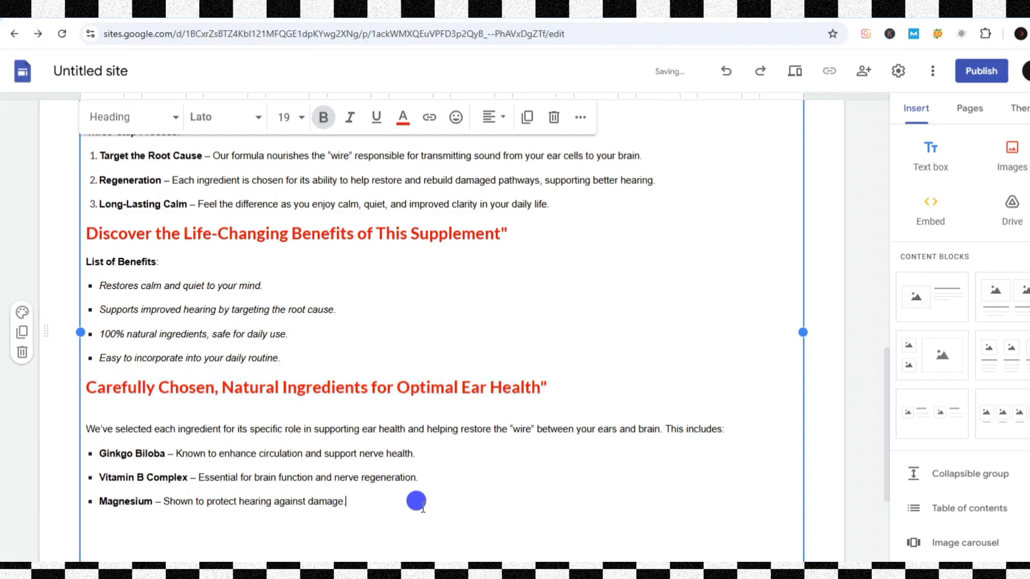
{"action": "key", "text": "Return"}
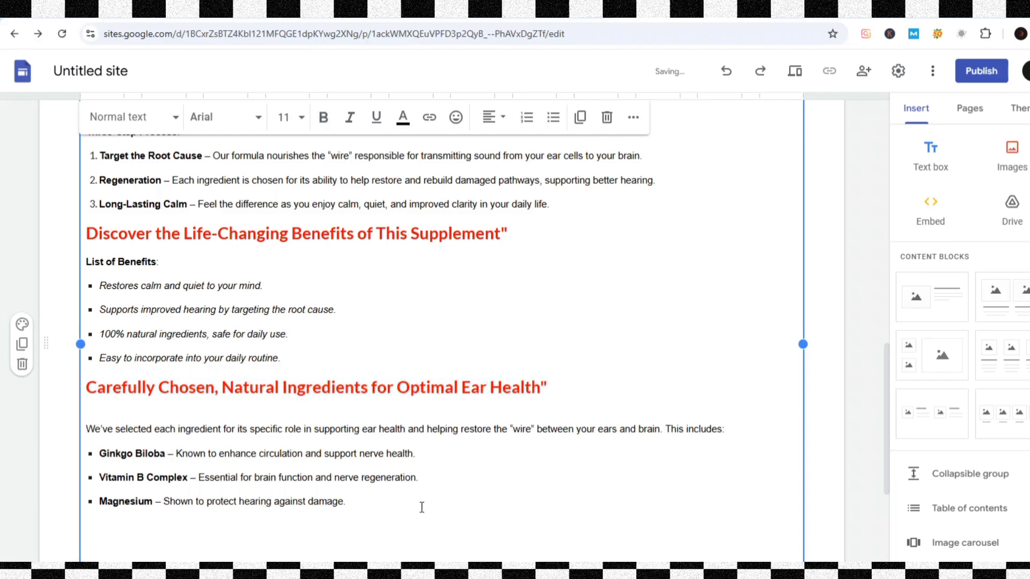
{"action": "left_click", "coordinate": [550, 15]}
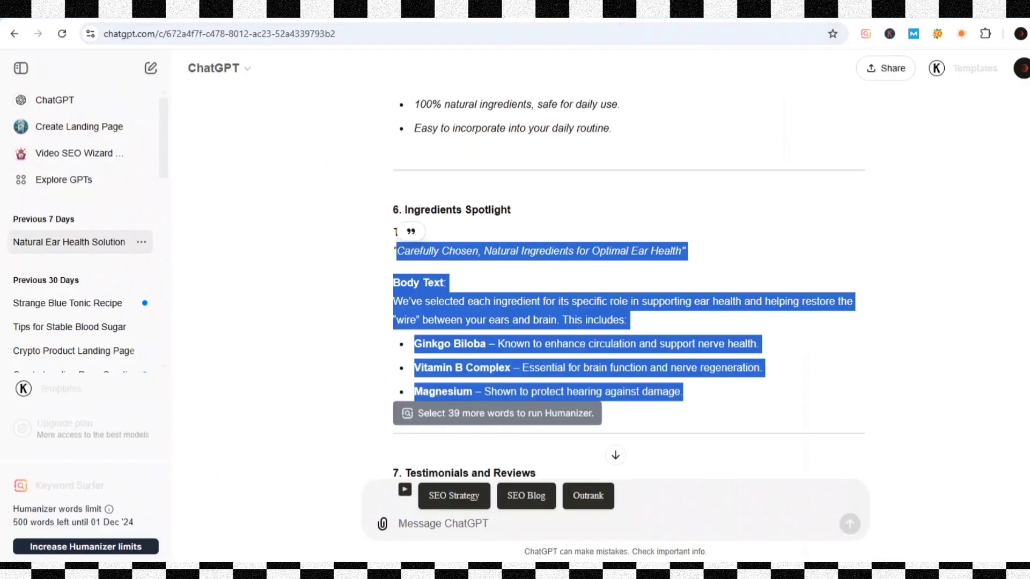
{"action": "scroll", "coordinate": [511, 367], "scroll_direction": "down", "scroll_amount": 5}
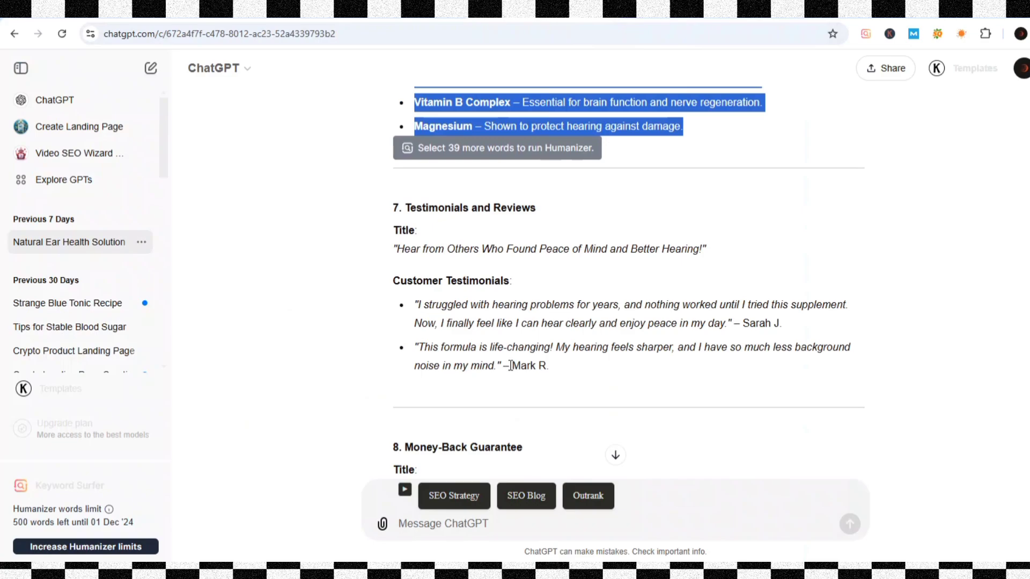
{"action": "left_click_drag", "start_coordinate": [396, 250], "coordinate": [588, 396]}
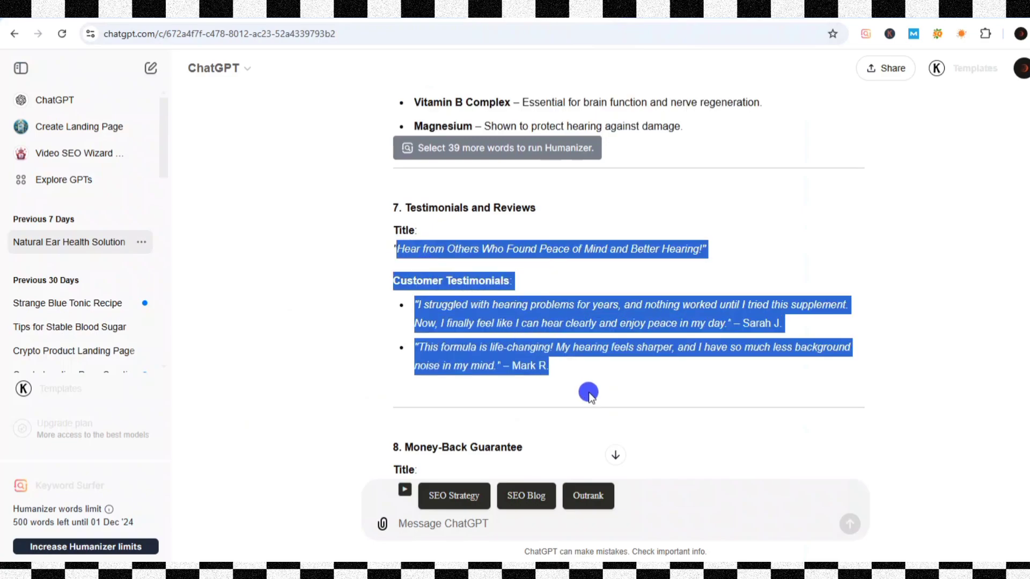
{"action": "key", "text": "ctrl+c"}
{"action": "left_click", "coordinate": [456, 15]}
{"action": "key", "text": "ctrl+v"}
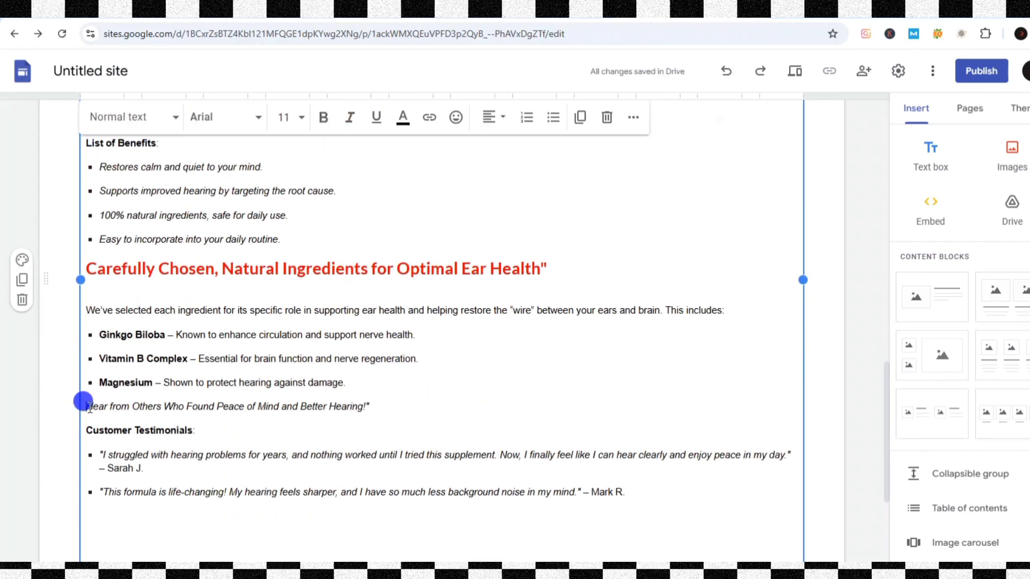
Format the "Hear from Others Who Found Peace of Mind and Better Hearing!" line as a bold red Heading
{"action": "left_click_drag", "start_coordinate": [86, 406], "coordinate": [404, 401]}
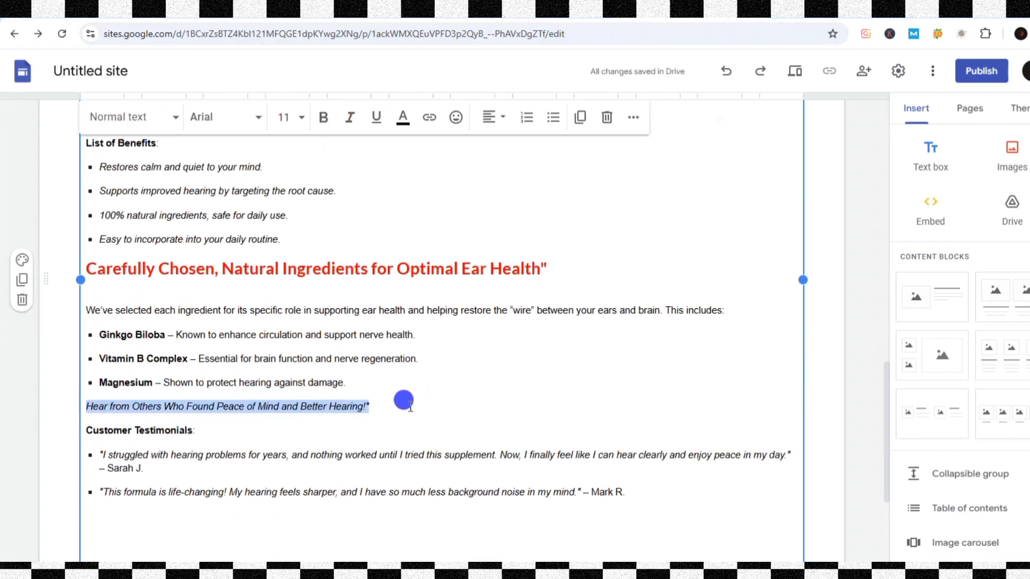
{"action": "left_click", "coordinate": [153, 118]}
{"action": "left_click", "coordinate": [156, 214]}
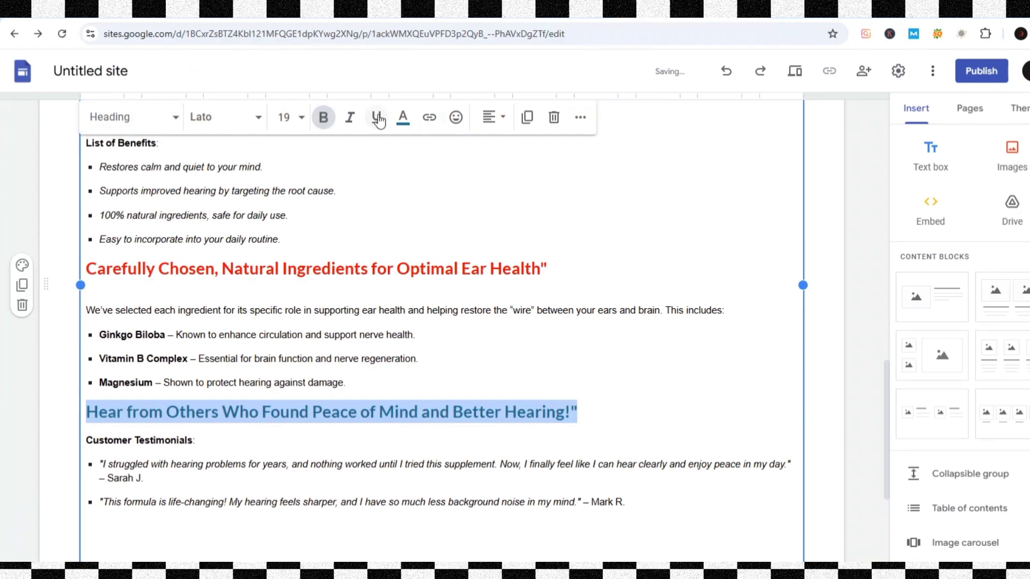
{"action": "left_click", "coordinate": [403, 118]}
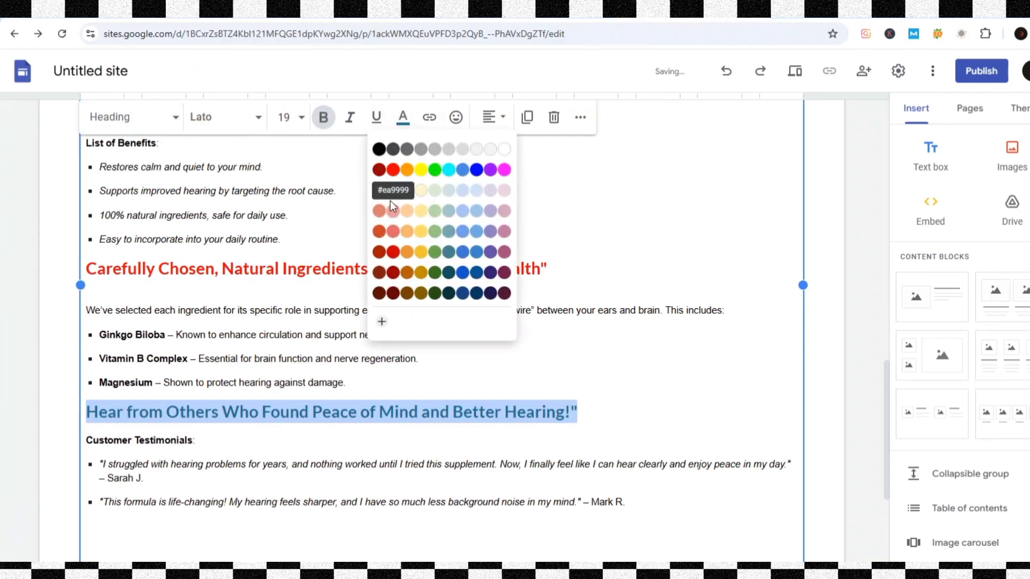
{"action": "left_click", "coordinate": [394, 170]}
Append ChatGPT's Money-Back Guarantee title and body text on a new line below the customer testimonials
{"action": "scroll", "coordinate": [456, 365], "scroll_direction": "down", "scroll_amount": 3}
{"action": "left_click", "coordinate": [653, 331]}
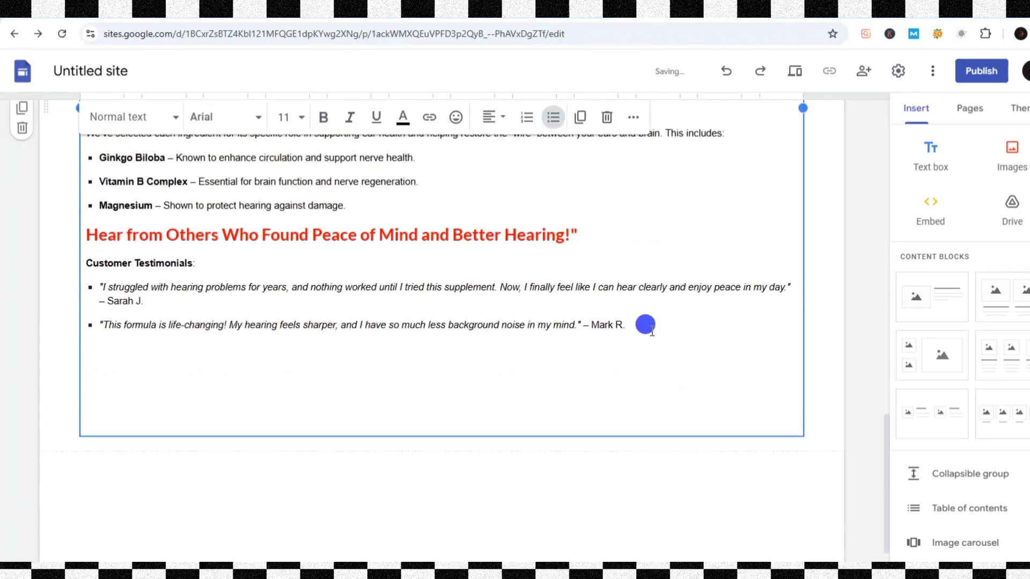
{"action": "key", "text": "Return"}
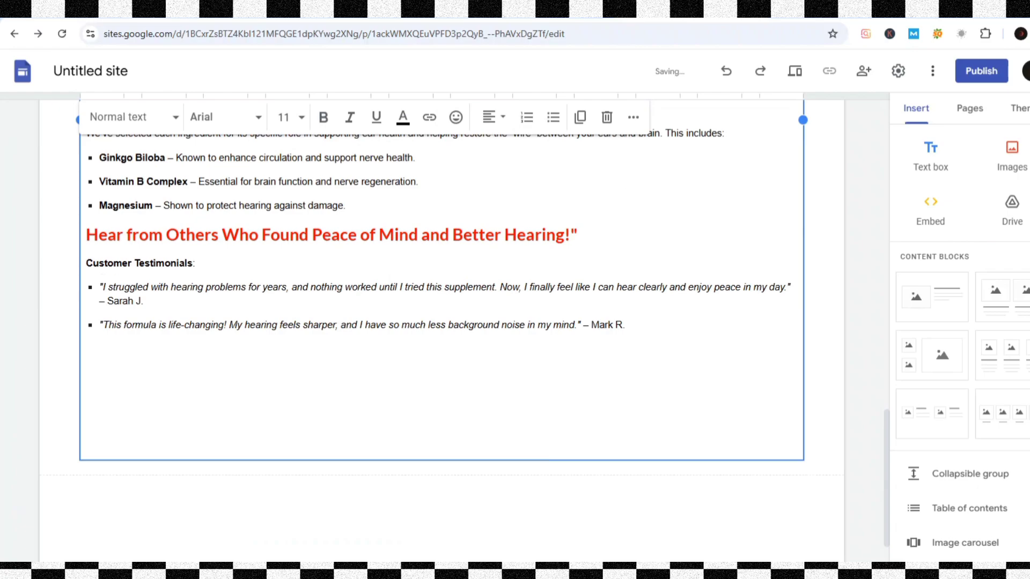
{"action": "left_click", "coordinate": [560, 9]}
{"action": "scroll", "coordinate": [568, 179], "scroll_direction": "down", "scroll_amount": 5}
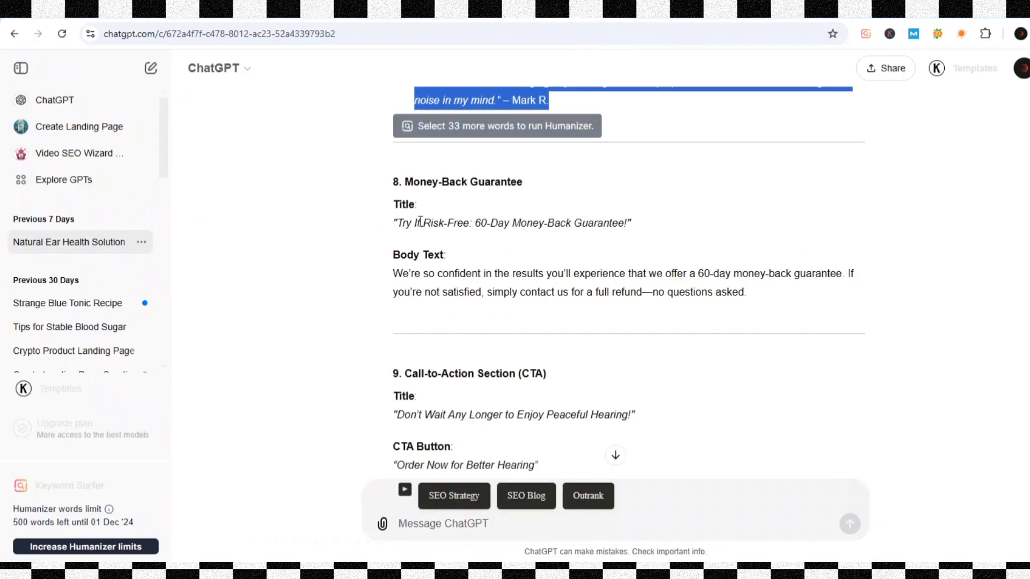
{"action": "left_click_drag", "start_coordinate": [397, 222], "coordinate": [780, 314]}
{"action": "key", "text": "ctrl+c"}
{"action": "key", "text": "alt+Tab"}
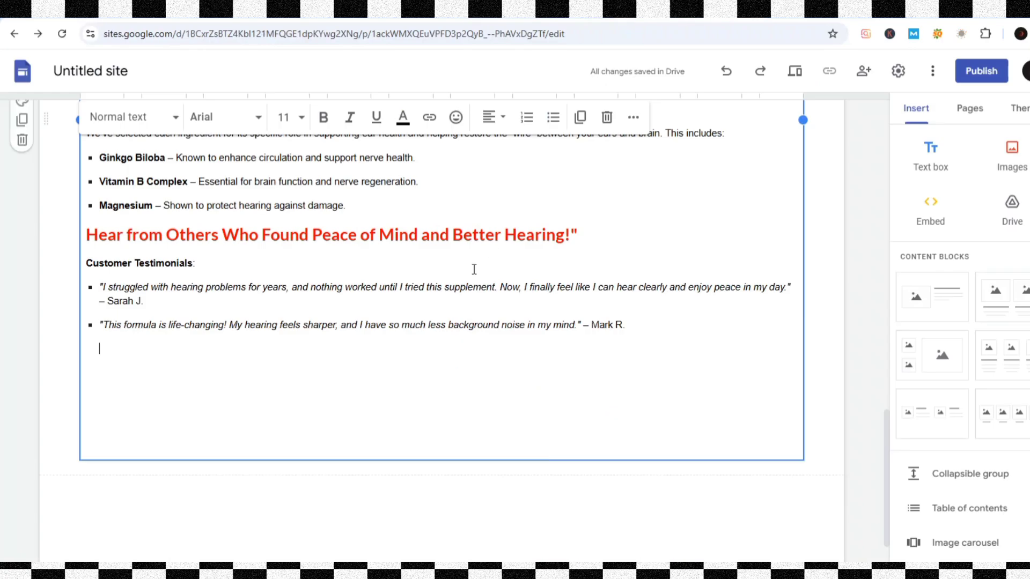
{"action": "key", "text": "ctrl+v"}
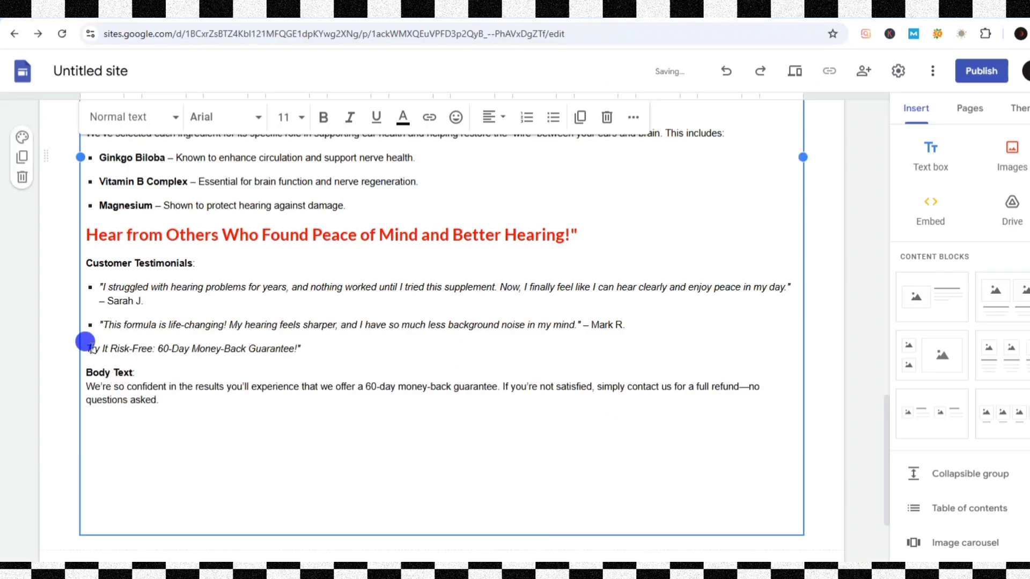
Format the "Try It Risk-Free: 60-Day Money-Back Guarantee!" line as a bold red Heading
{"action": "left_click_drag", "start_coordinate": [85, 341], "coordinate": [306, 347]}
{"action": "left_click", "coordinate": [177, 349]}
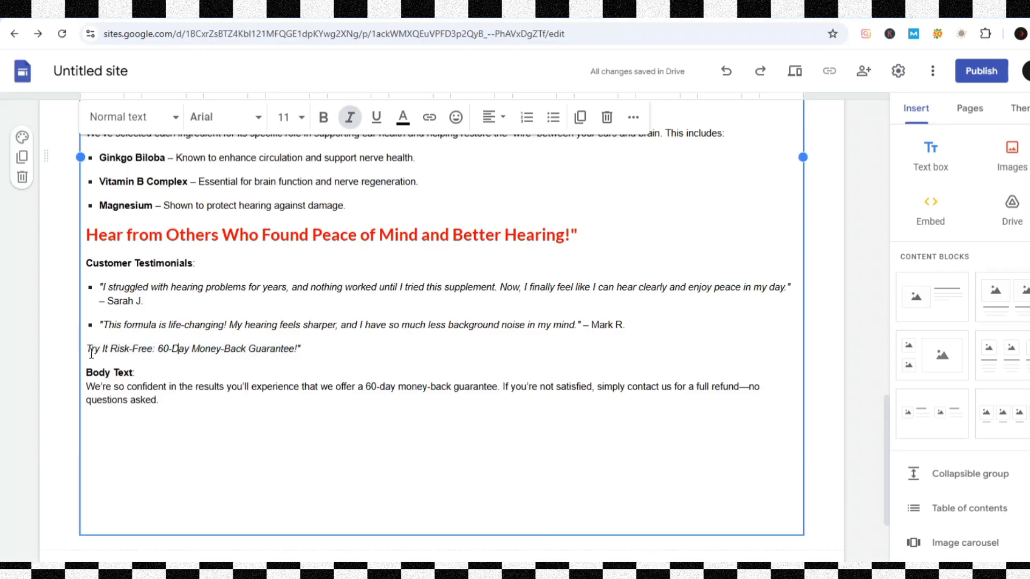
{"action": "left_click_drag", "start_coordinate": [87, 348], "coordinate": [321, 336]}
{"action": "left_click", "coordinate": [120, 113]}
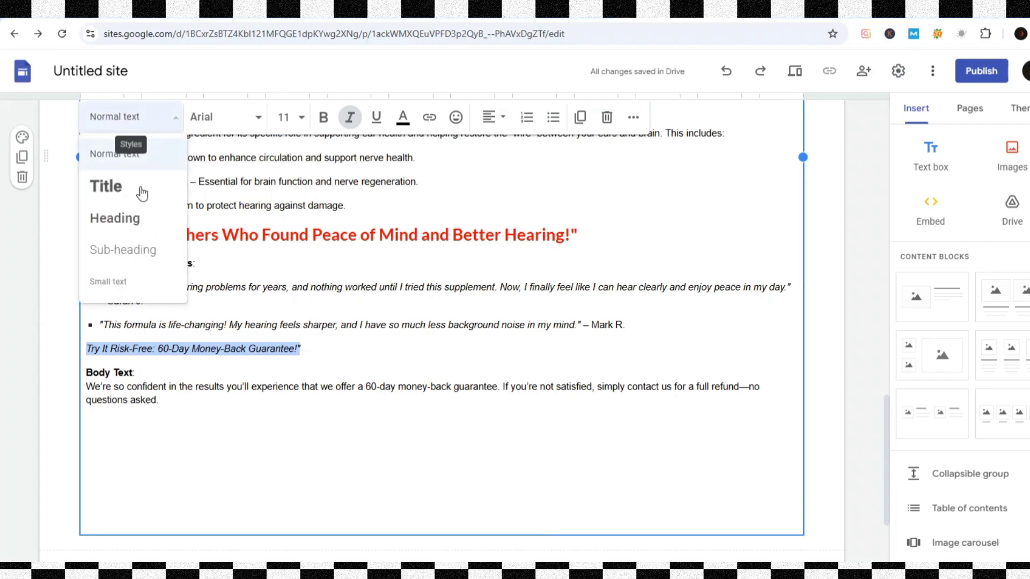
{"action": "left_click", "coordinate": [127, 215]}
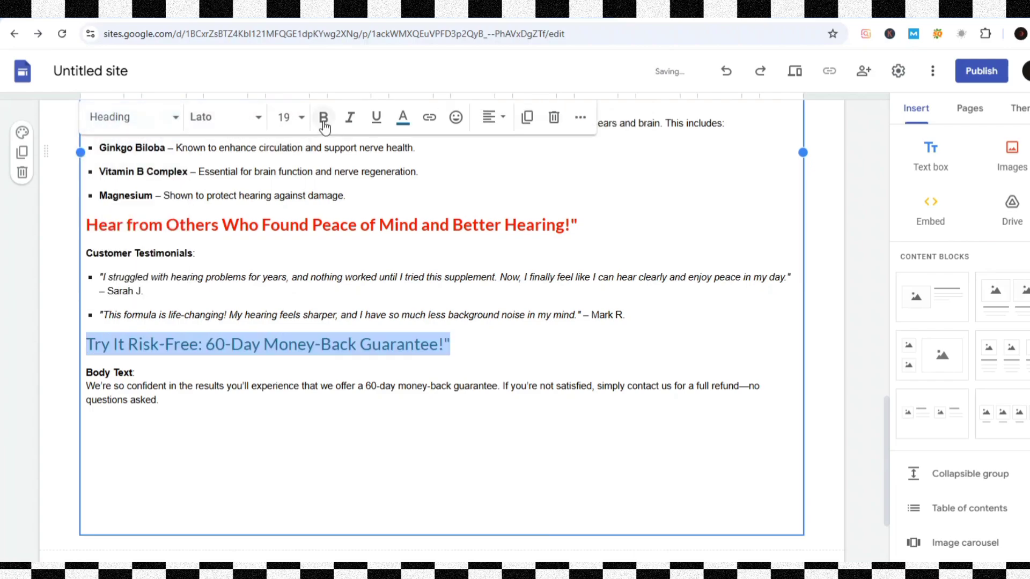
{"action": "left_click", "coordinate": [323, 118]}
{"action": "left_click", "coordinate": [402, 126]}
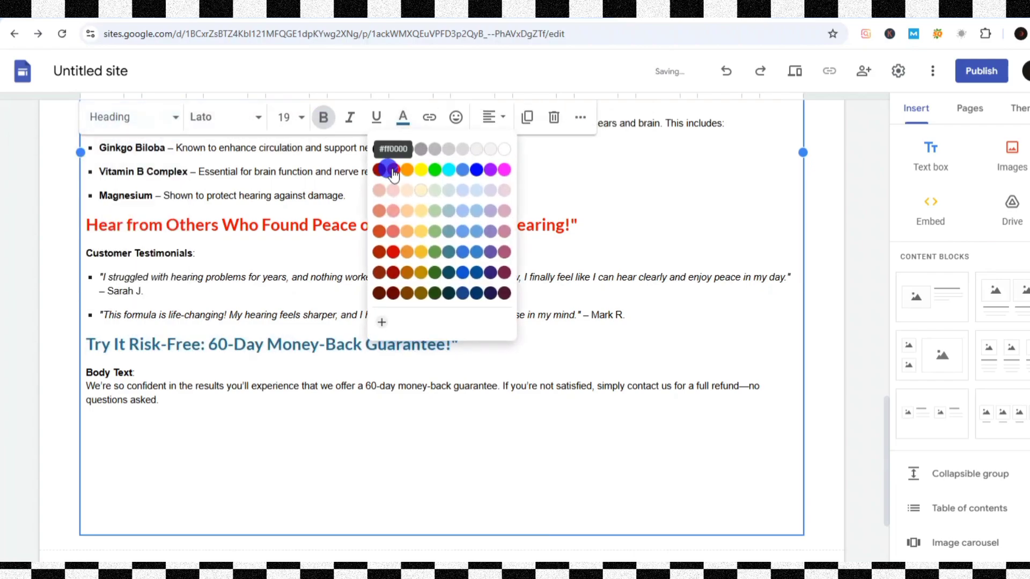
{"action": "left_click", "coordinate": [385, 167]}
Remove the surplus empty lines below the money-back guarantee paragraph, keeping a single new line after it
{"action": "left_click", "coordinate": [192, 451]}
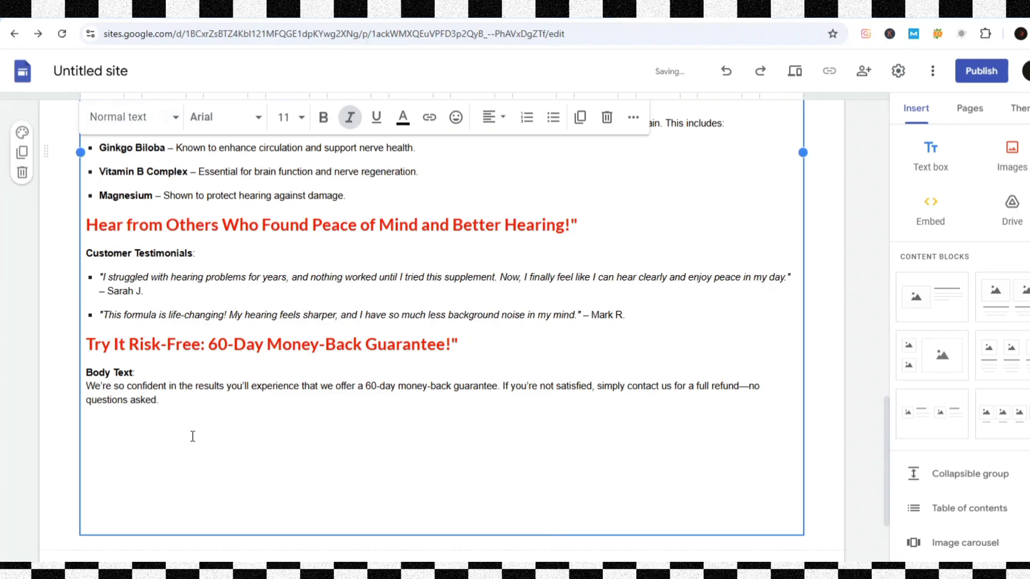
{"action": "key", "text": "BackSpace"}
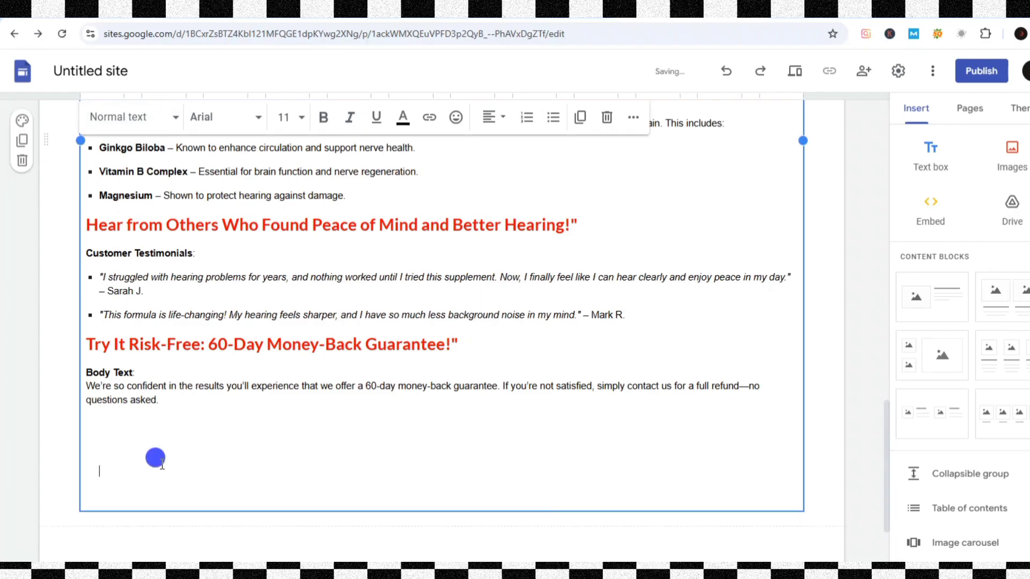
{"action": "key", "text": "BackSpace"}
{"action": "key", "text": "BackSpace"}
{"action": "key", "text": "BackSpace"}
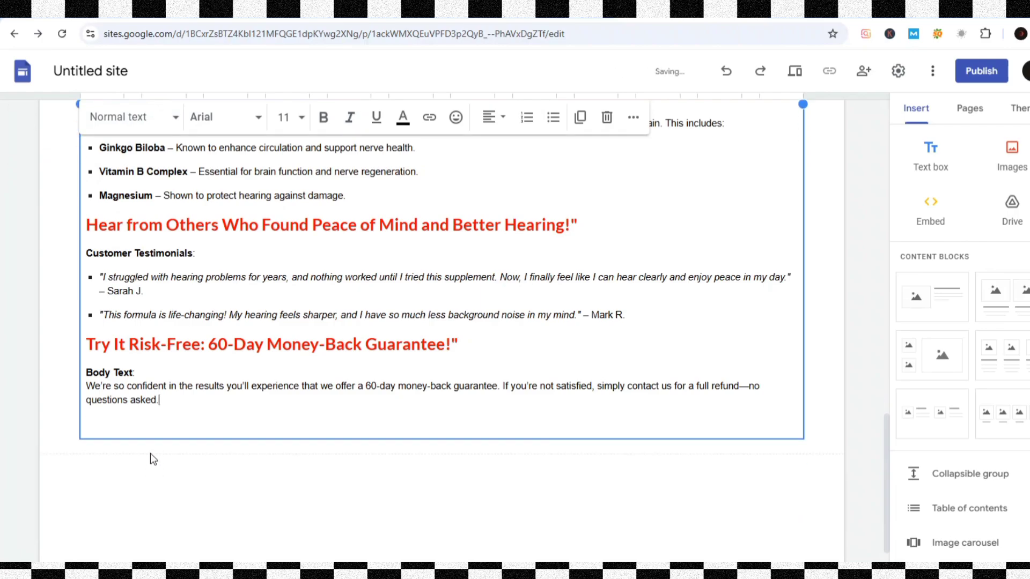
{"action": "key", "text": "Return"}
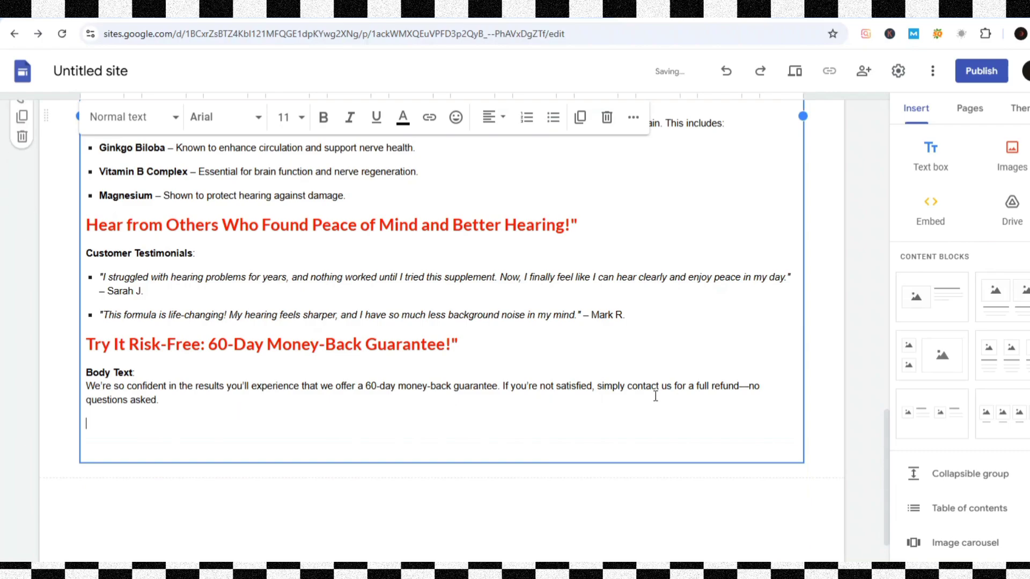
Begin a new button below the guarantee text, named with ChatGPT's line "Don't Wait Any Longer to Enjoy Peaceful Hearing!"
{"action": "scroll", "coordinate": [977, 429], "scroll_direction": "down", "scroll_amount": 3}
{"action": "left_click", "coordinate": [955, 400]}
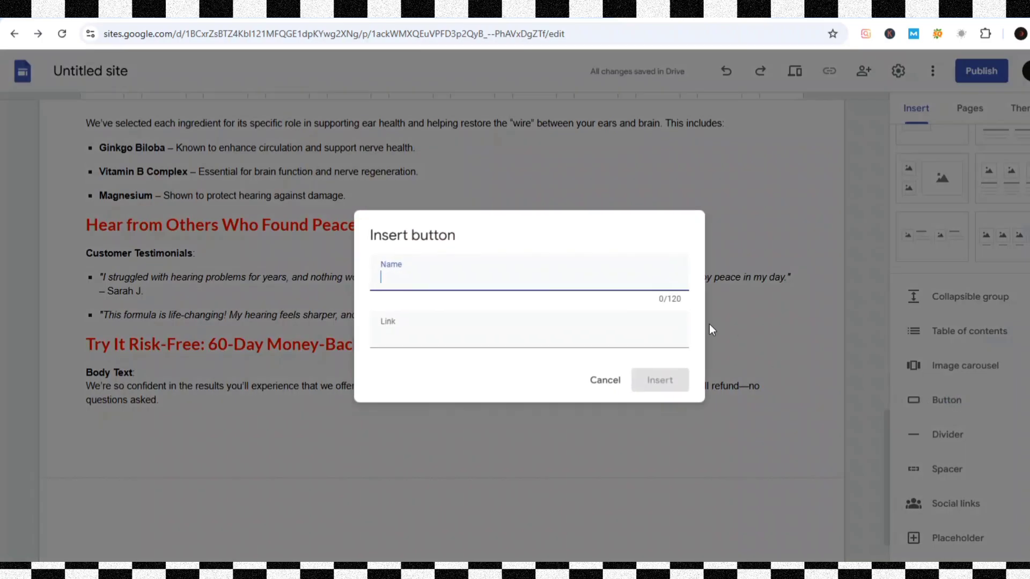
{"action": "key", "text": "ctrl+Tab"}
{"action": "scroll", "coordinate": [472, 317], "scroll_direction": "down", "scroll_amount": 3}
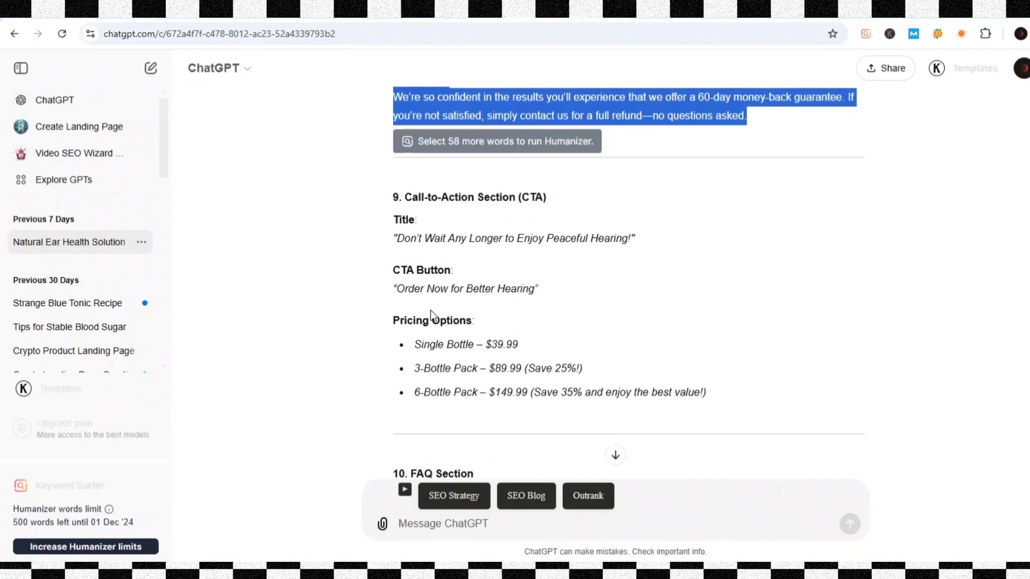
{"action": "left_click_drag", "start_coordinate": [396, 238], "coordinate": [635, 164]}
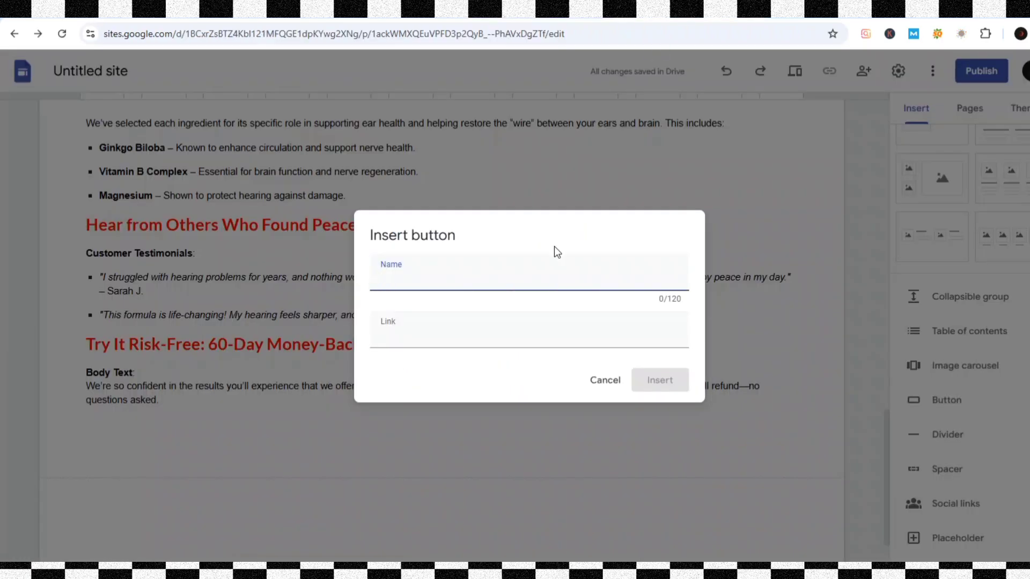
{"action": "key", "text": "ctrl+v"}
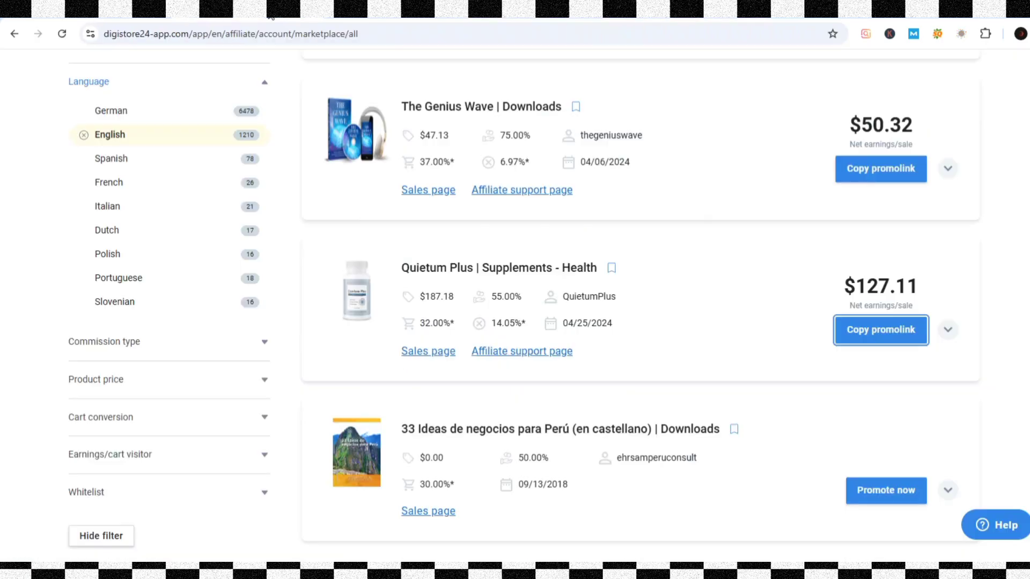
Insert the button with the Quietum Plus promolink copied from Digistore24 as its link, and stretch it across the full content width
{"action": "left_click", "coordinate": [880, 332]}
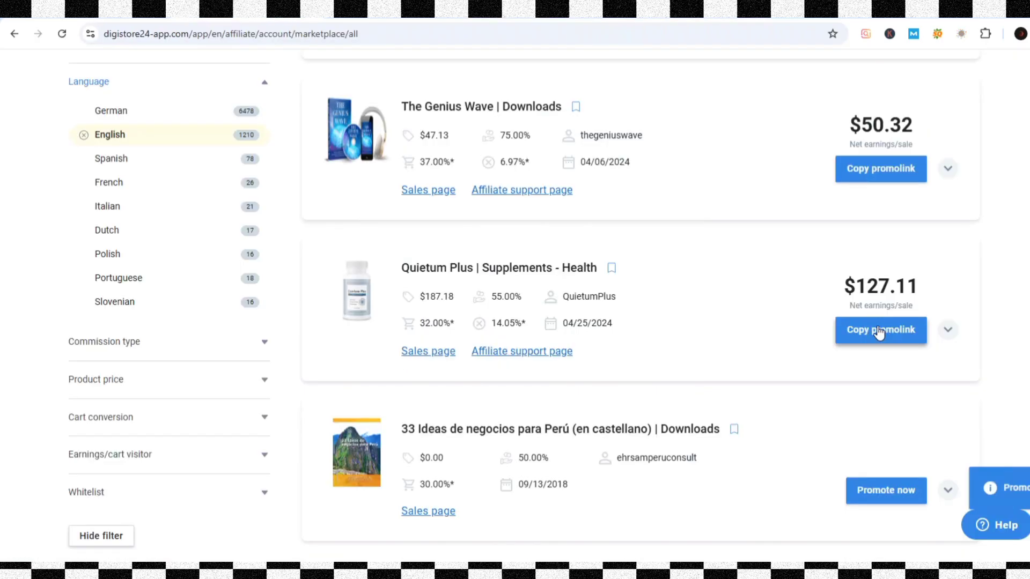
{"action": "left_click", "coordinate": [725, 19]}
{"action": "left_click", "coordinate": [579, 336]}
{"action": "key", "text": "ctrl+v"}
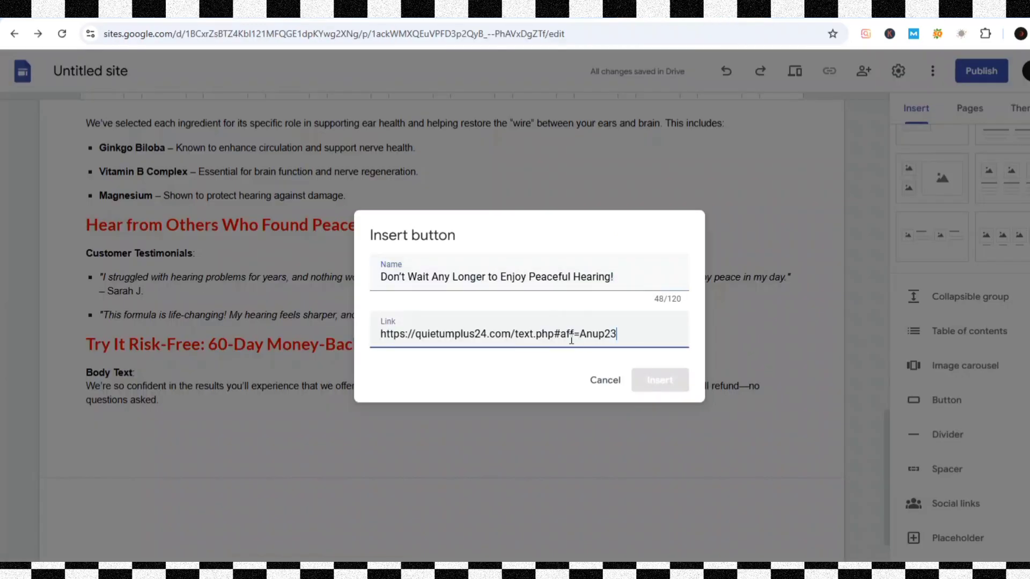
{"action": "left_click", "coordinate": [656, 382]}
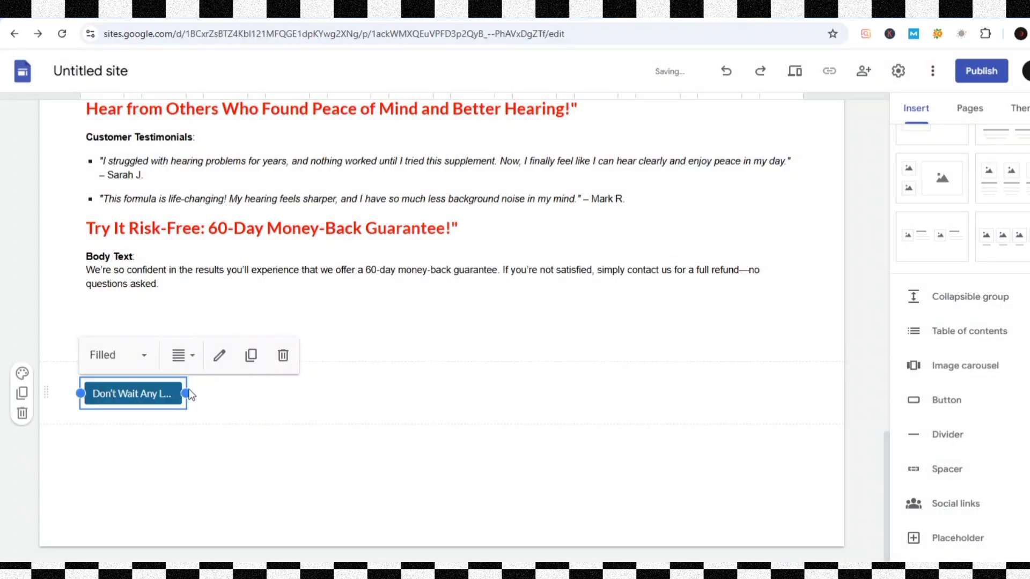
{"action": "left_click_drag", "start_coordinate": [184, 392], "coordinate": [839, 429]}
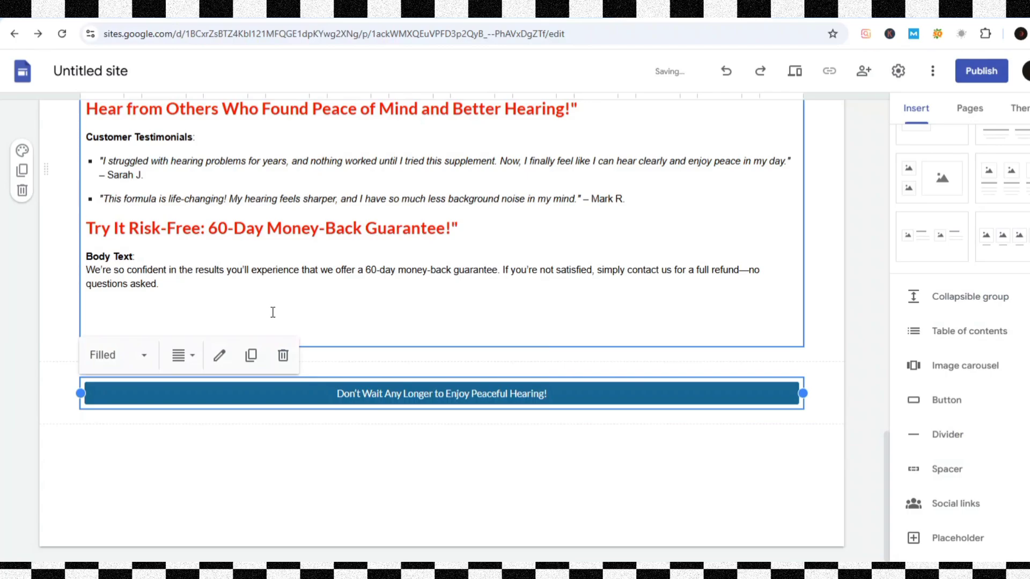
Remove the empty lines between the money-back guarantee paragraph and the button
{"action": "left_click", "coordinate": [204, 320]}
{"action": "key", "text": "BackSpace"}
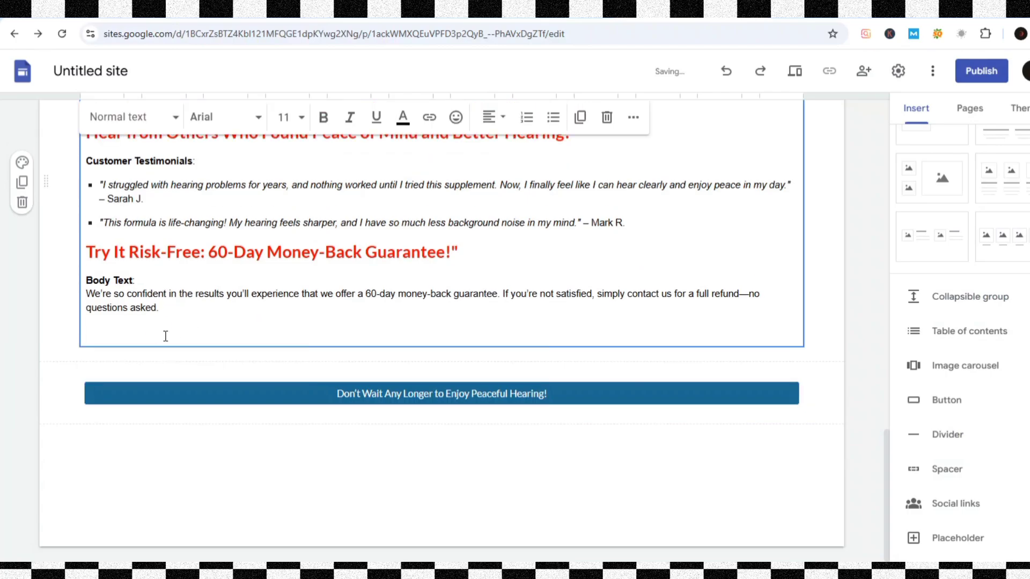
{"action": "left_click", "coordinate": [166, 335]}
{"action": "key", "text": "BackSpace"}
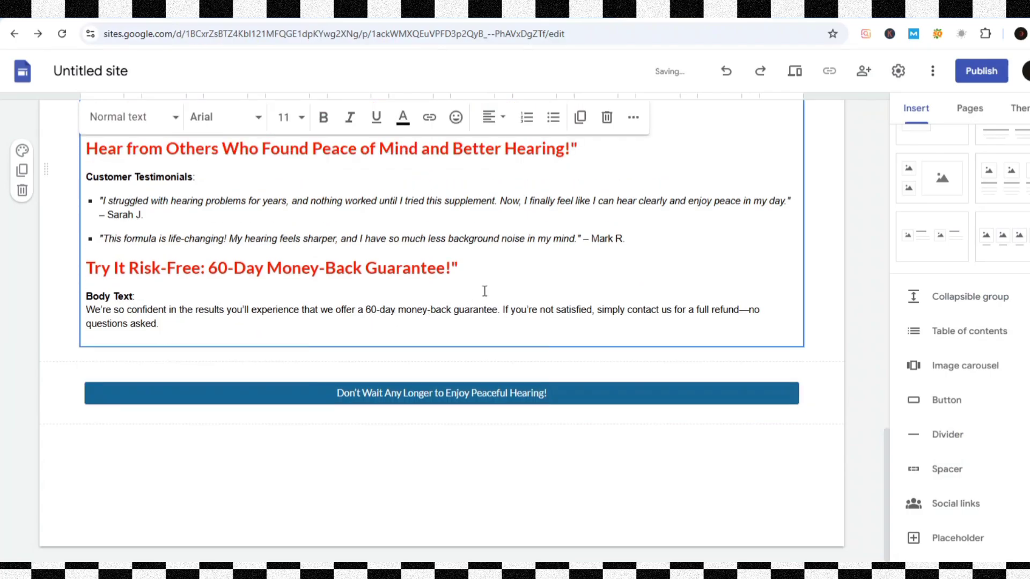
Publish the finished Quietum Plus landing page
{"action": "scroll", "coordinate": [483, 292], "scroll_direction": "up", "scroll_amount": 6}
{"action": "scroll", "coordinate": [484, 292], "scroll_direction": "down", "scroll_amount": 2}
{"action": "scroll", "coordinate": [485, 291], "scroll_direction": "up", "scroll_amount": 15}
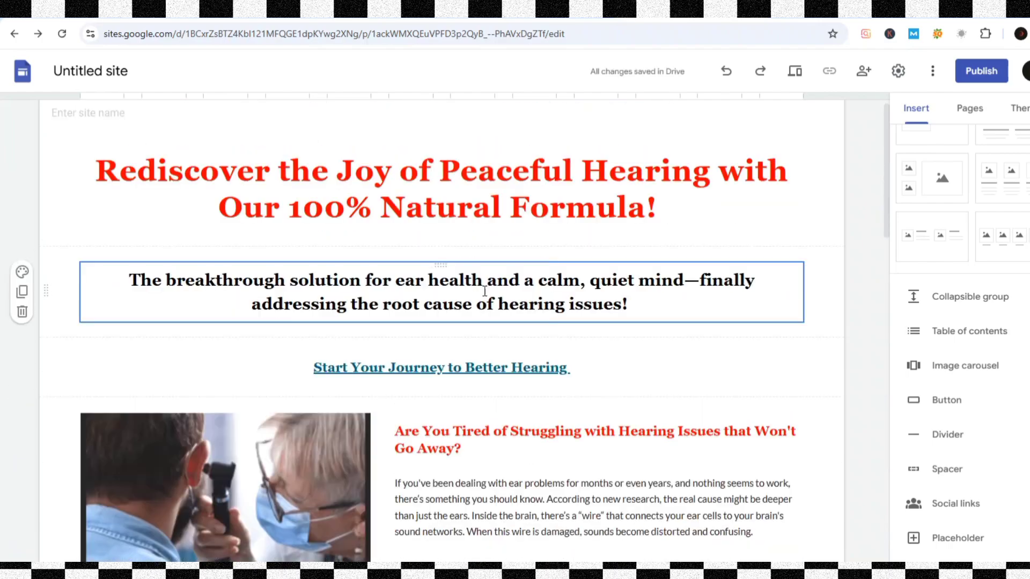
{"action": "scroll", "coordinate": [484, 291], "scroll_direction": "down", "scroll_amount": 18}
{"action": "scroll", "coordinate": [485, 291], "scroll_direction": "down", "scroll_amount": 2}
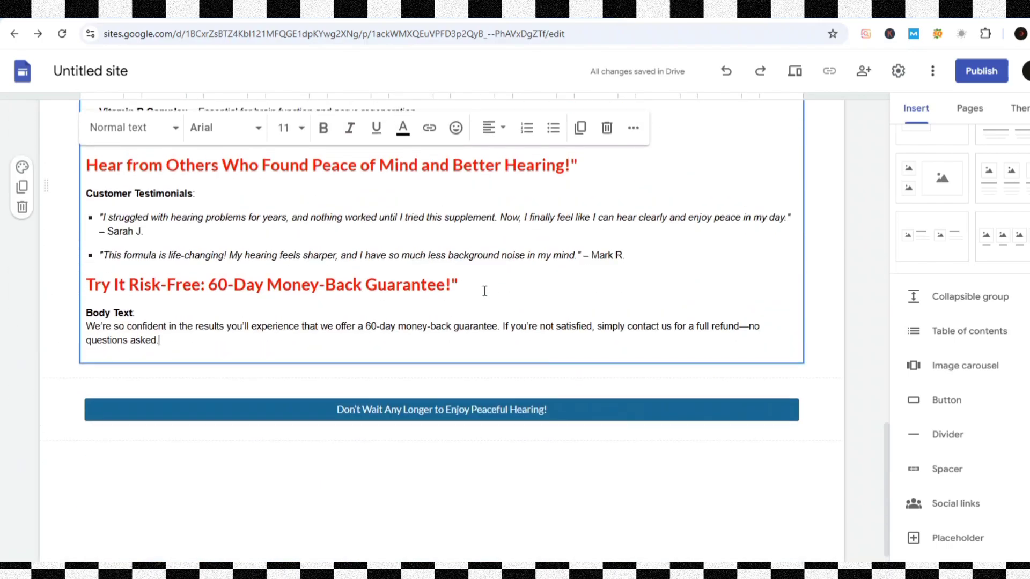
{"action": "scroll", "coordinate": [483, 286], "scroll_direction": "up", "scroll_amount": 20}
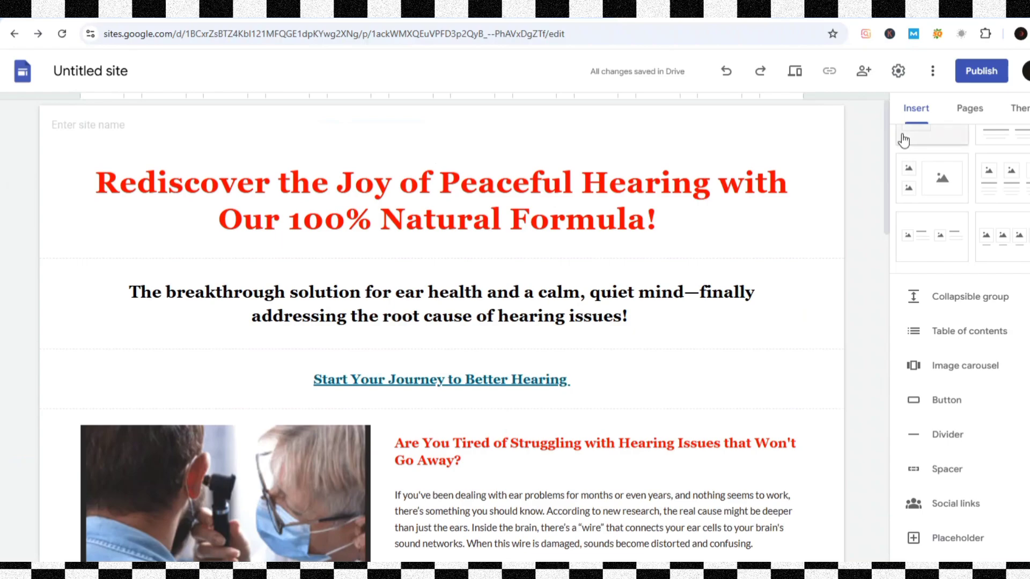
{"action": "left_click", "coordinate": [983, 79]}
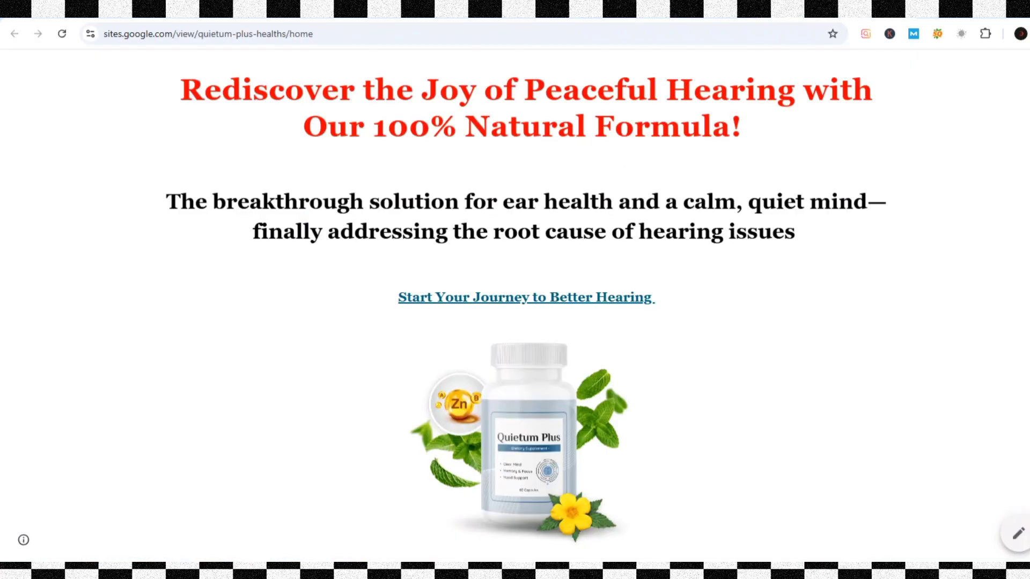
Look through the published landing page from the main headline down to the order button
{"action": "scroll", "coordinate": [509, 133], "scroll_direction": "down", "scroll_amount": 15}
{"action": "scroll", "coordinate": [509, 135], "scroll_direction": "down", "scroll_amount": 3}
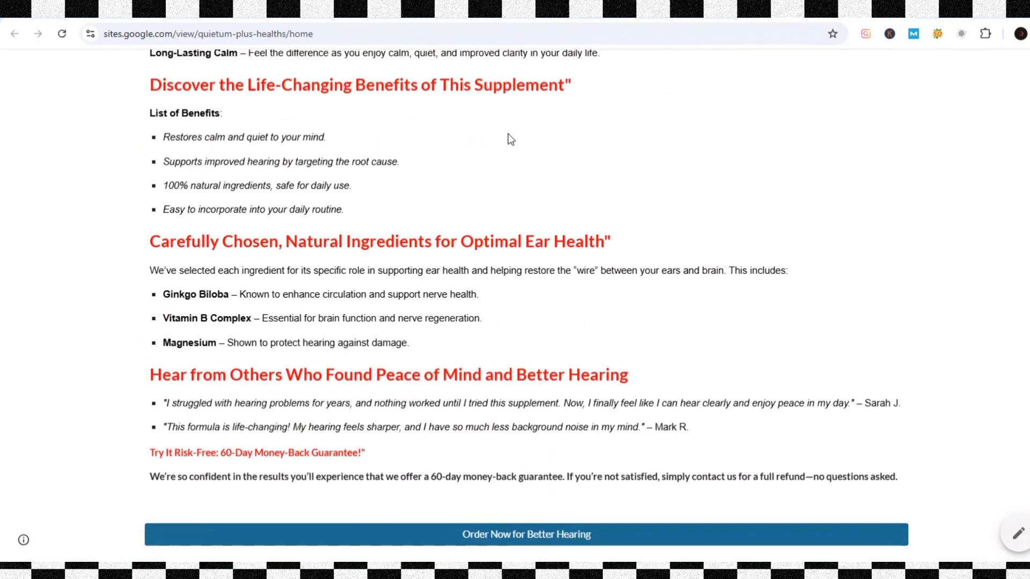
{"action": "scroll", "coordinate": [510, 133], "scroll_direction": "up", "scroll_amount": 15}
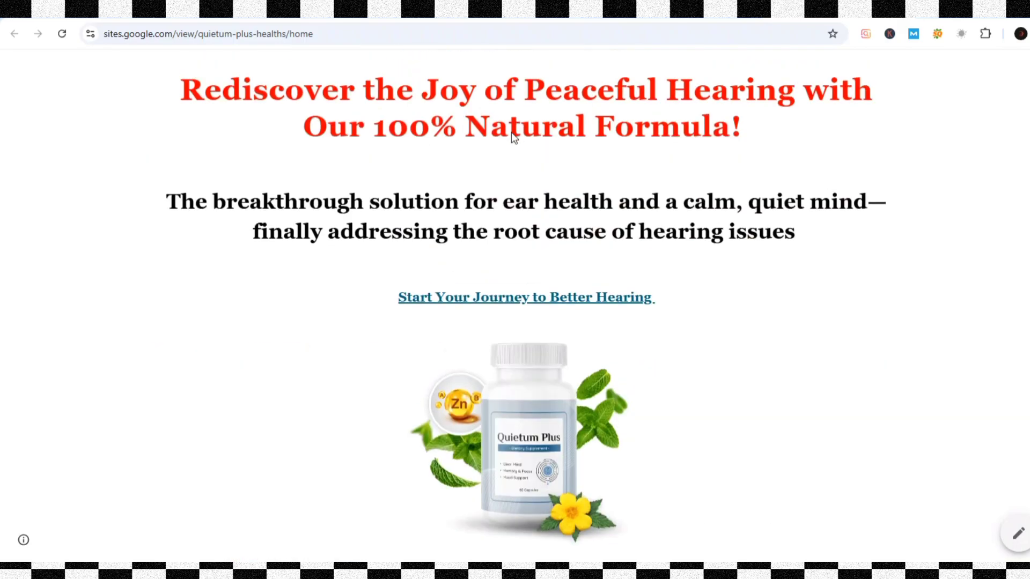
{"action": "scroll", "coordinate": [510, 134], "scroll_direction": "down", "scroll_amount": 5}
{"action": "scroll", "coordinate": [511, 133], "scroll_direction": "down", "scroll_amount": 10}
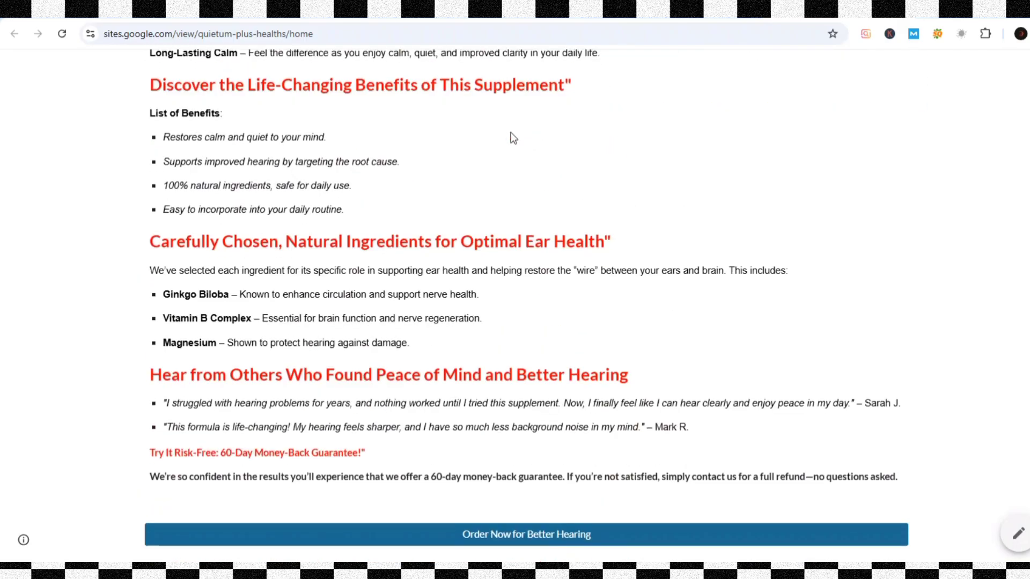
{"action": "scroll", "coordinate": [511, 134], "scroll_direction": "up", "scroll_amount": 2}
{"action": "scroll", "coordinate": [512, 138], "scroll_direction": "up", "scroll_amount": 12}
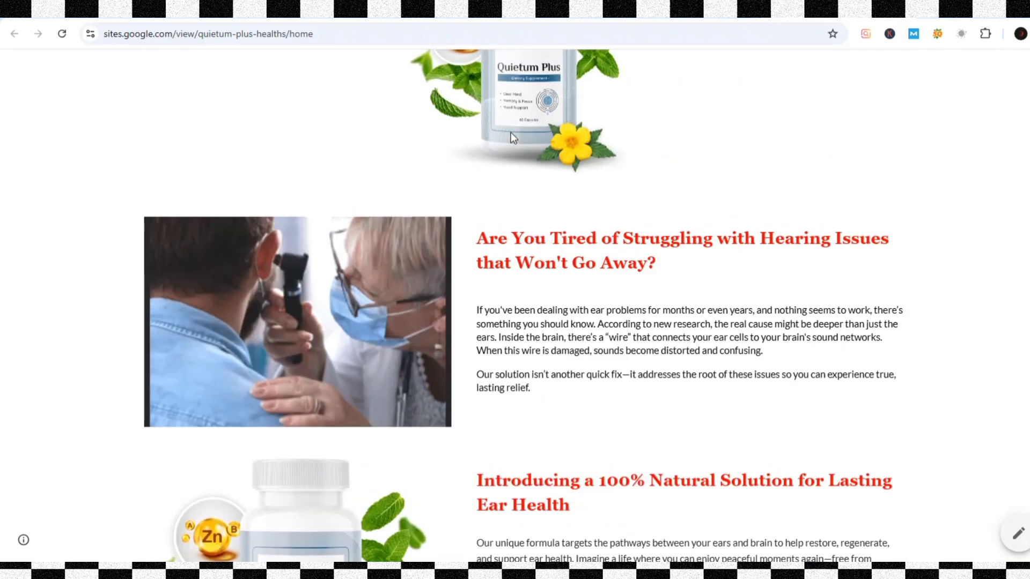
{"action": "scroll", "coordinate": [512, 138], "scroll_direction": "down", "scroll_amount": 14}
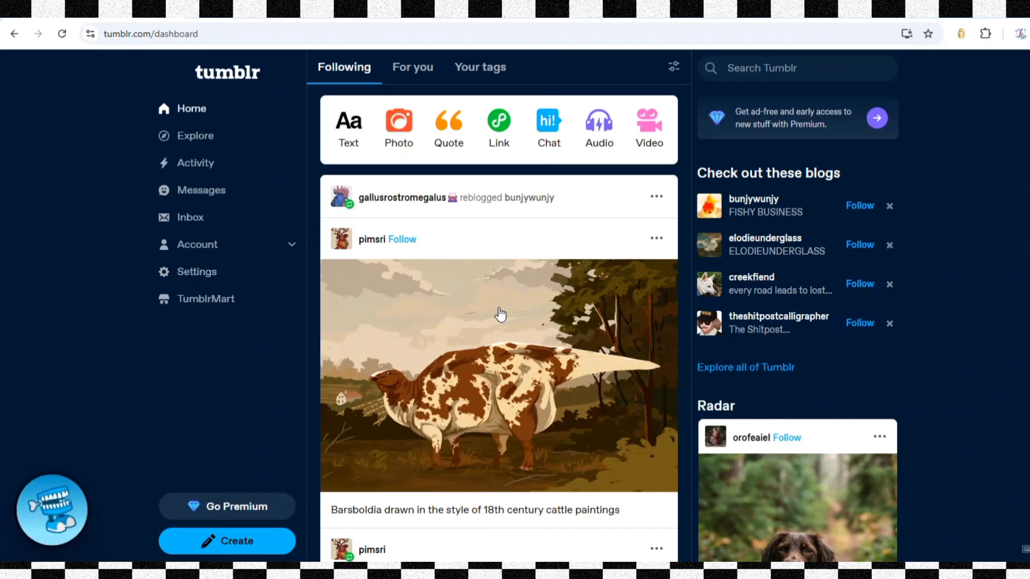
Start a new Tumblr link post and fill in the published landing page's address, sites.google.com/view/quietum-plus-healths/home
{"action": "left_click", "coordinate": [498, 121]}
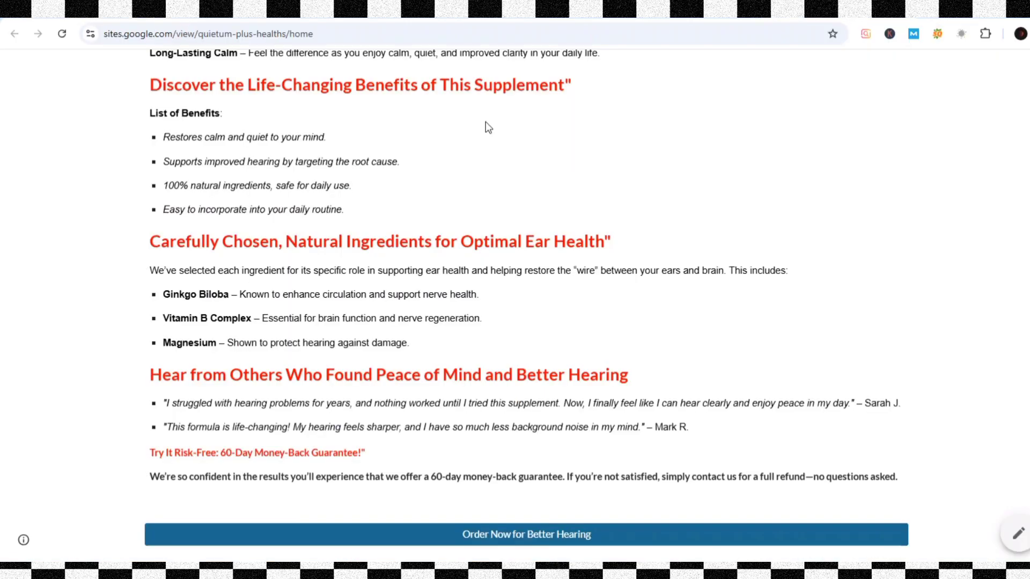
{"action": "left_click", "coordinate": [511, 34]}
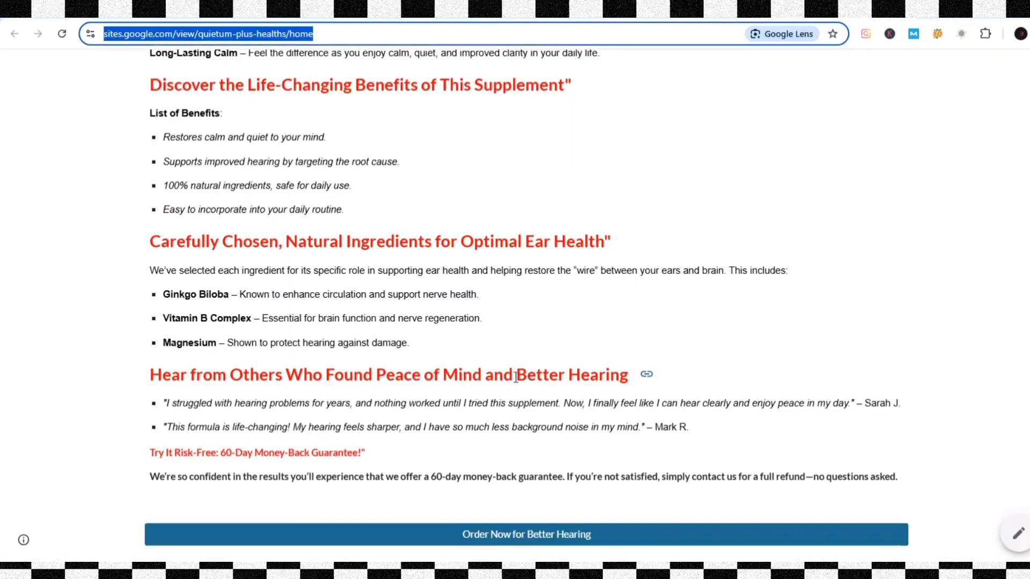
{"action": "left_click", "coordinate": [491, 571]}
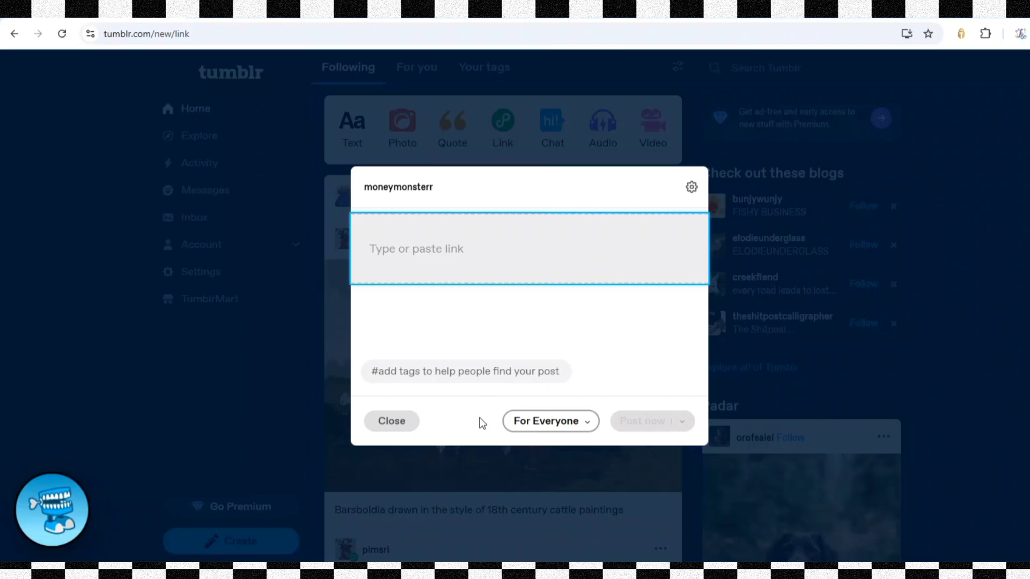
{"action": "left_click", "coordinate": [468, 249]}
{"action": "key", "text": "ctrl+v"}
Add the landing page's paragraph starting "If you've been dealing with ear problems" as the Tumblr post's body text
{"action": "left_click", "coordinate": [435, 310]}
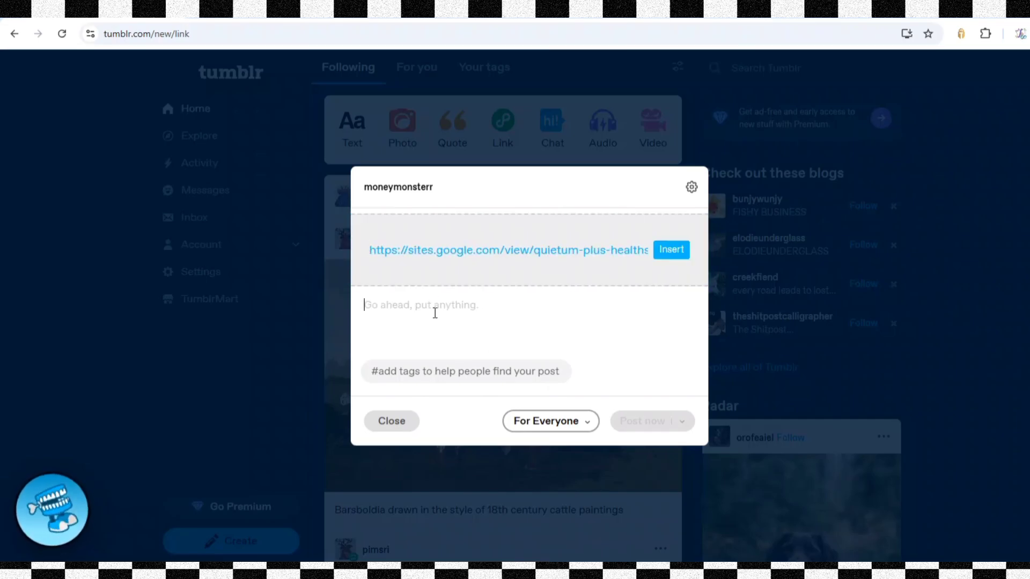
{"action": "key", "text": "alt+Tab"}
{"action": "scroll", "coordinate": [380, 150], "scroll_direction": "up", "scroll_amount": 15}
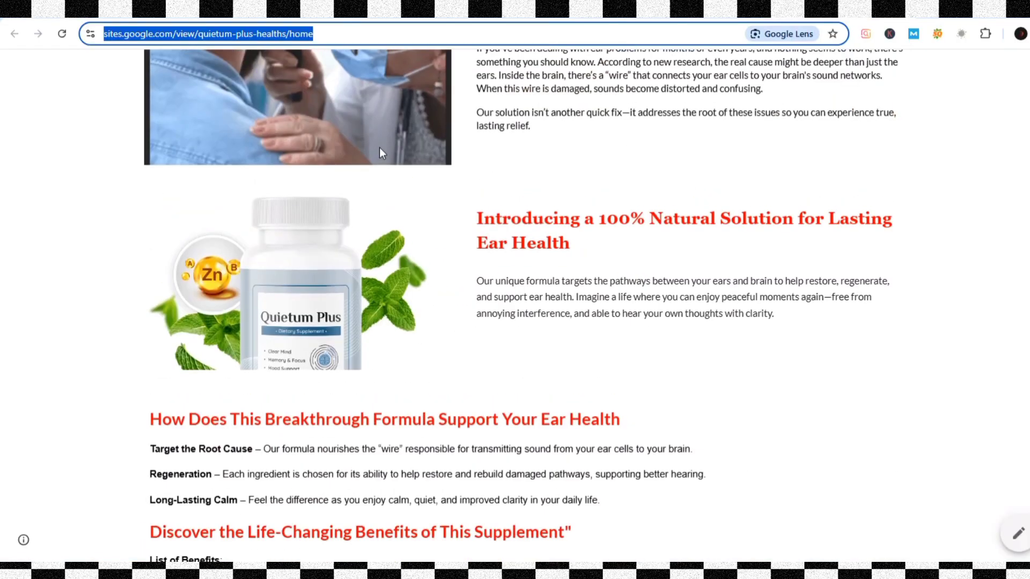
{"action": "scroll", "coordinate": [380, 152], "scroll_direction": "down", "scroll_amount": 6}
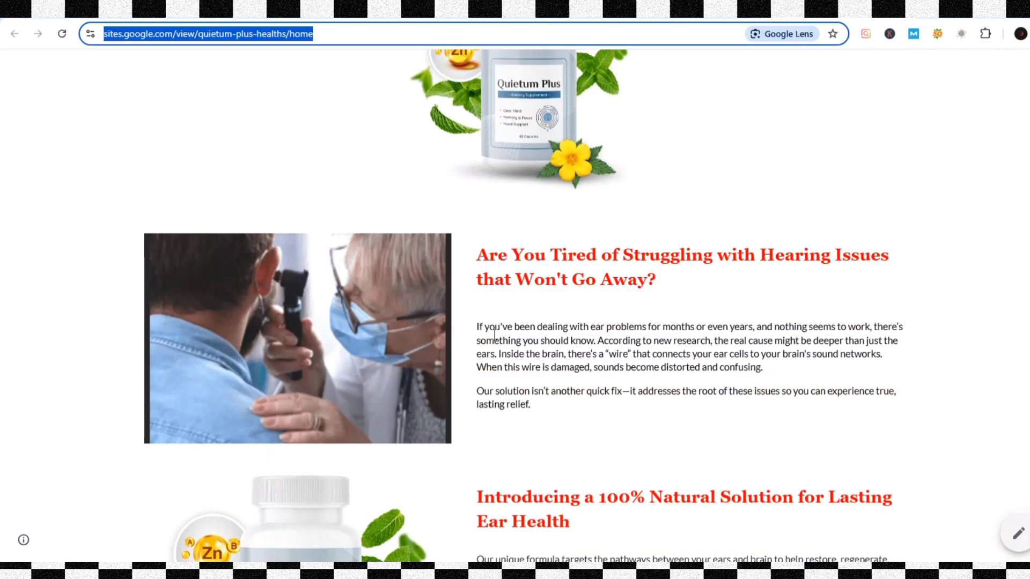
{"action": "left_click_drag", "start_coordinate": [477, 327], "coordinate": [793, 373]}
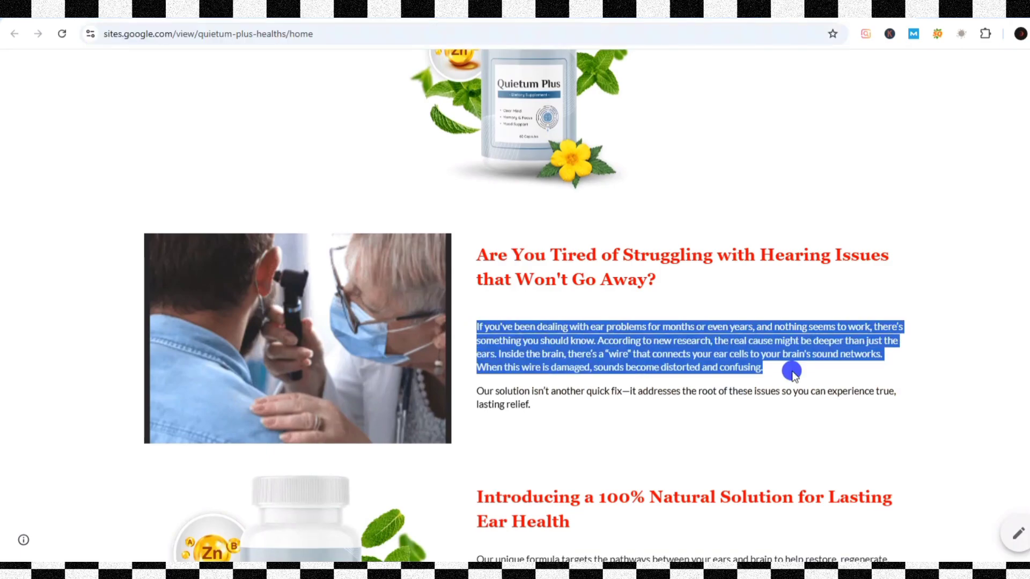
{"action": "key", "text": "alt+Tab"}
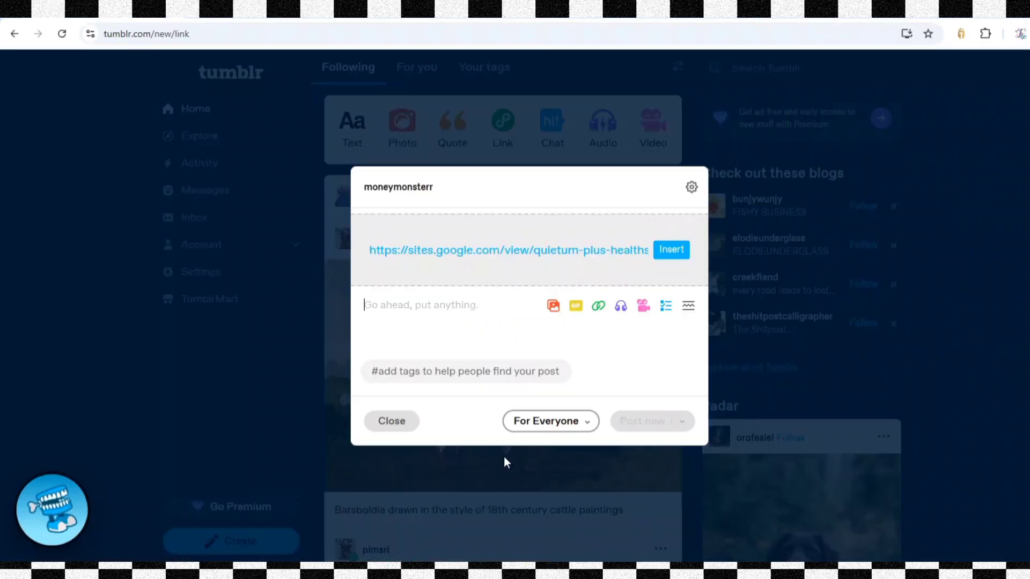
{"action": "key", "text": "ctrl+v"}
Tag the Tumblr post with "youtube" and insert its link as a preview card
{"action": "left_click", "coordinate": [453, 413]}
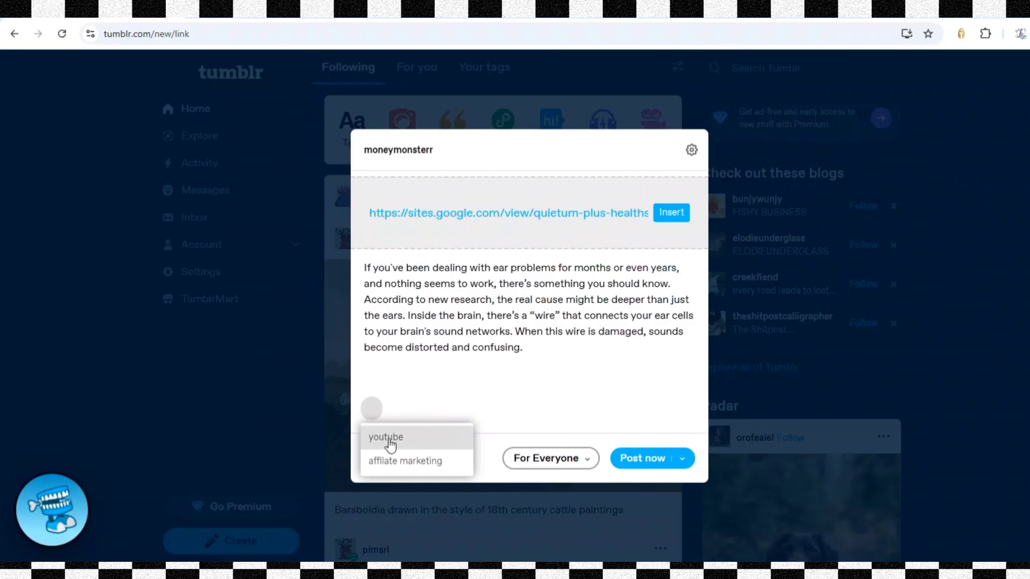
{"action": "left_click", "coordinate": [410, 436]}
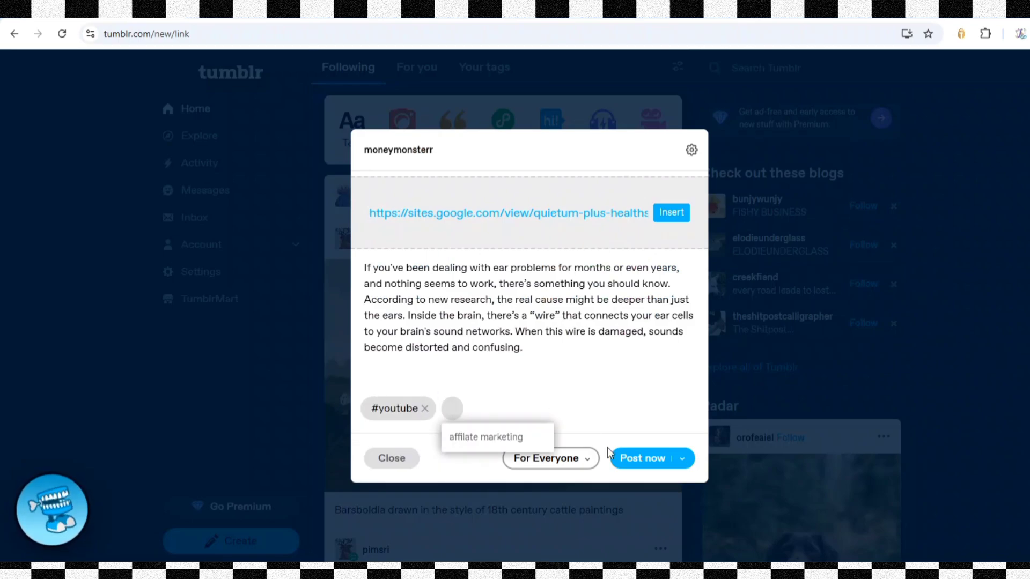
{"action": "left_click", "coordinate": [671, 212]}
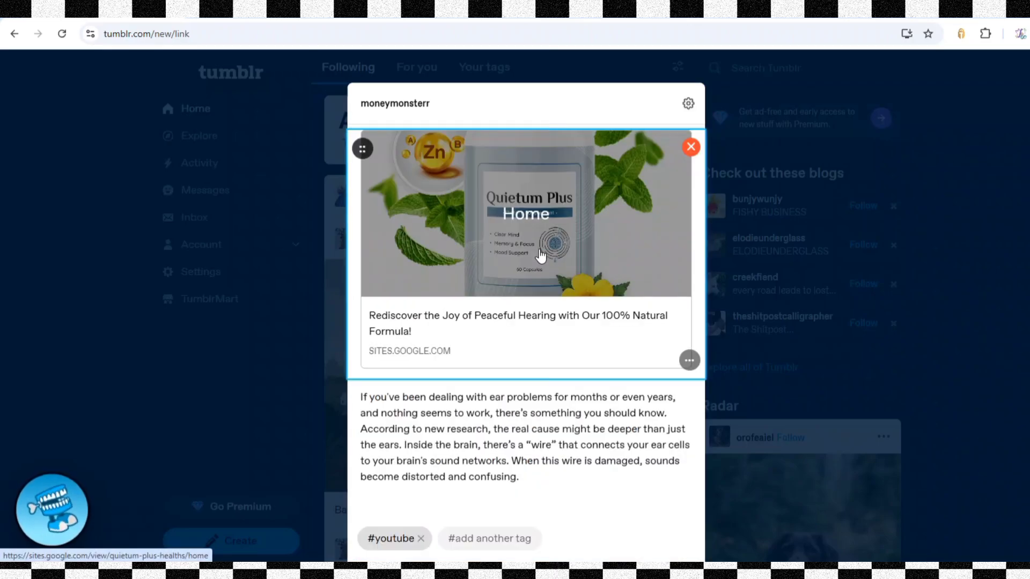
{"action": "scroll", "coordinate": [542, 259], "scroll_direction": "down", "scroll_amount": 2}
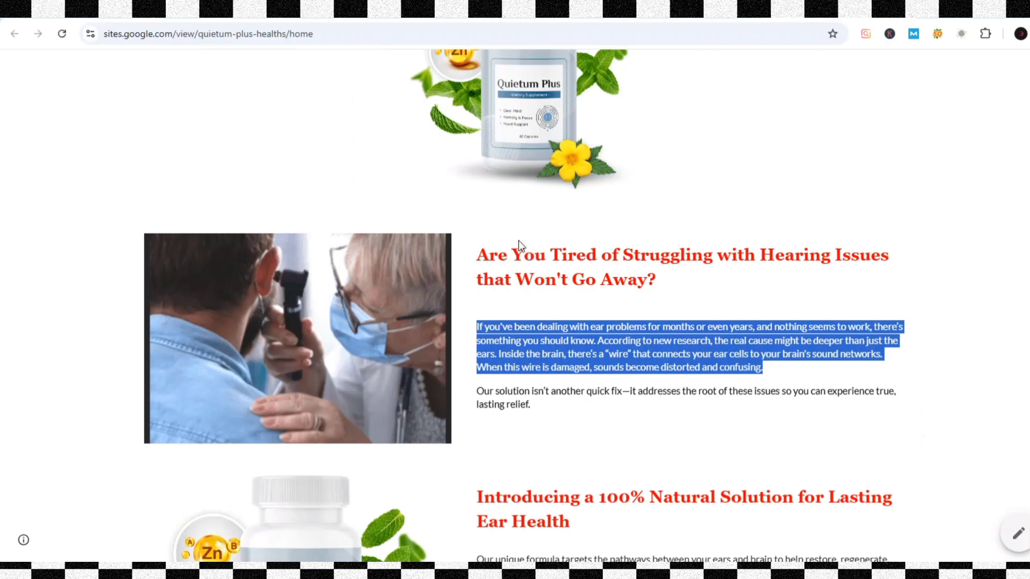
{"action": "scroll", "coordinate": [520, 247], "scroll_direction": "up", "scroll_amount": 6}
{"action": "scroll", "coordinate": [520, 247], "scroll_direction": "down", "scroll_amount": 20}
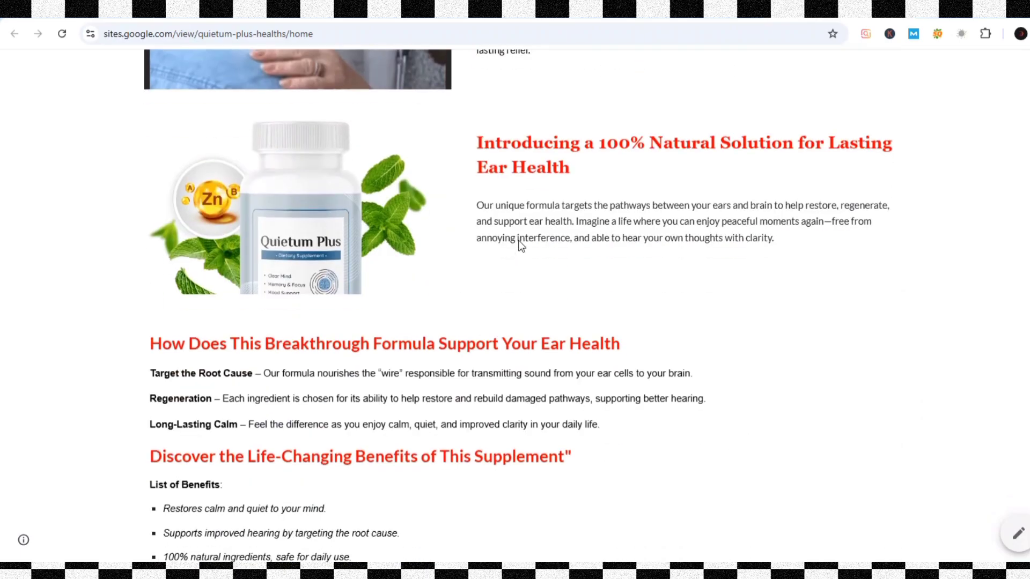
{"action": "scroll", "coordinate": [520, 247], "scroll_direction": "up", "scroll_amount": 20}
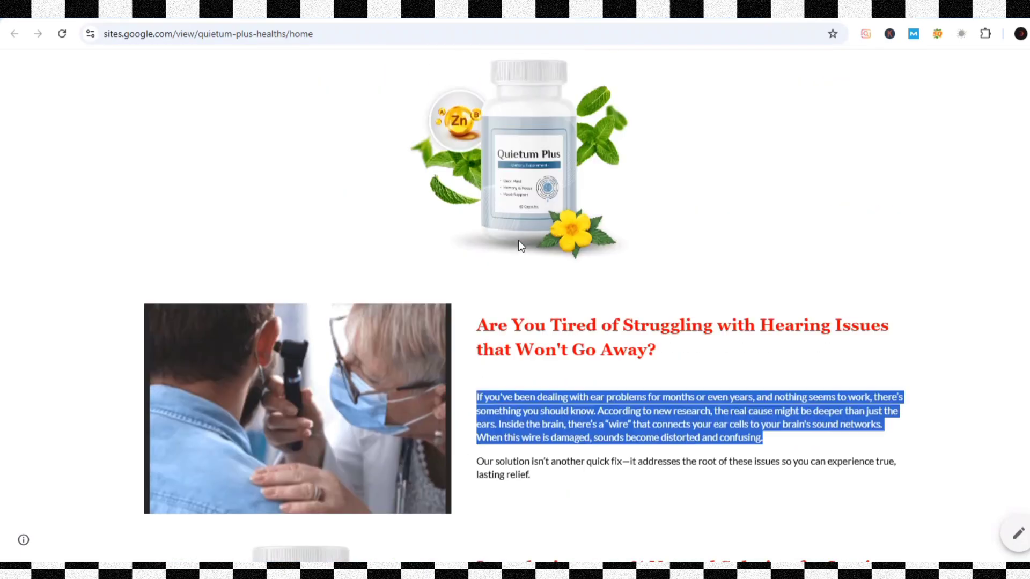